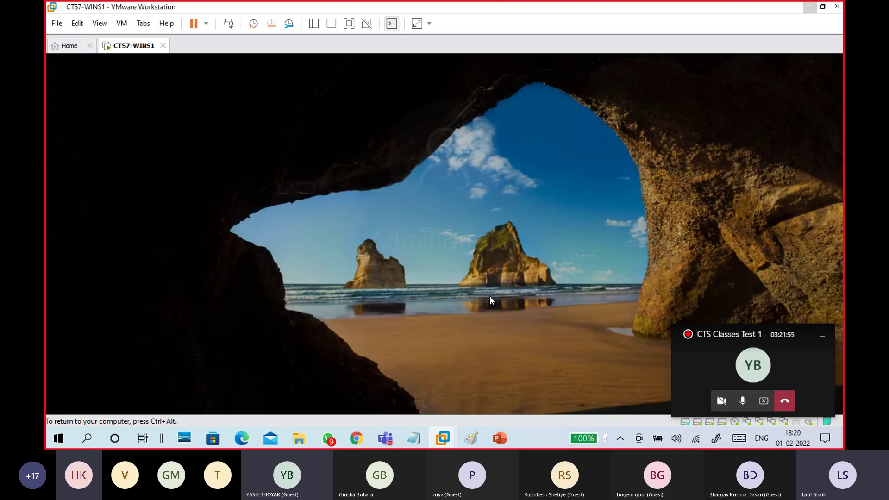
# Sign in to the server with the Administrator account password, then dismiss the Windows license expiry notice and collapse the meeting overlay.
pyautogui.write('•••••••')
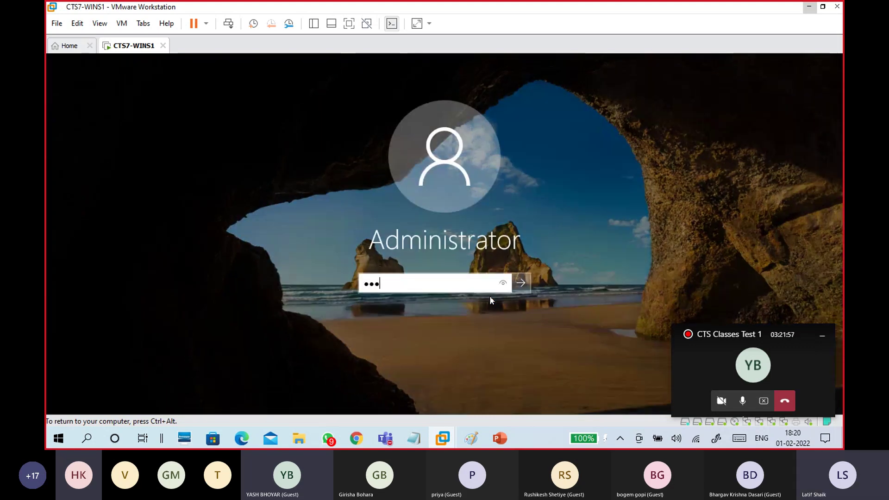
pyautogui.write('••')
pyautogui.press('Return')
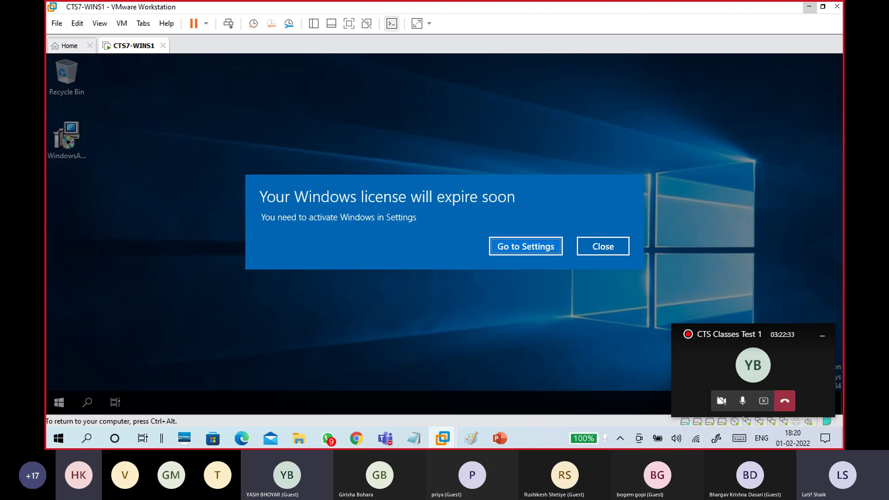
pyautogui.click(607, 252)
pyautogui.click(821, 340)
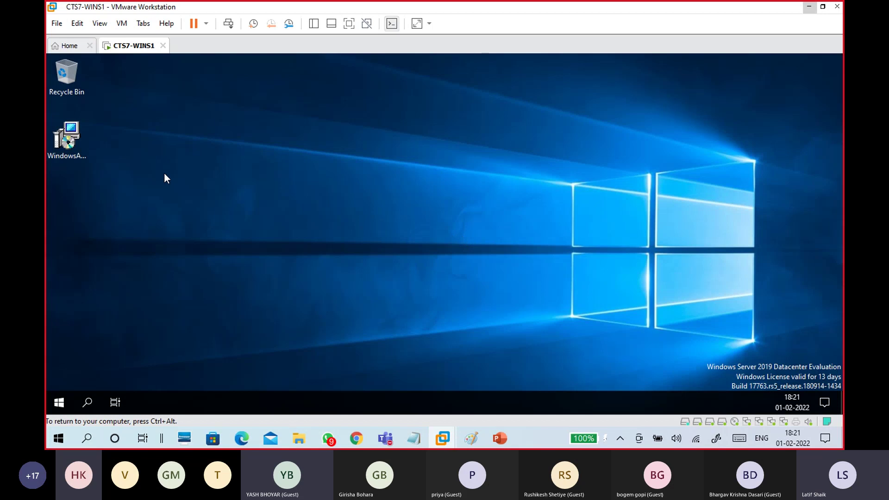
# Submit the unexpected shutdown reason as Other (Unplanned) with the comment "ds".
pyautogui.click(69, 138)
pyautogui.click(199, 169)
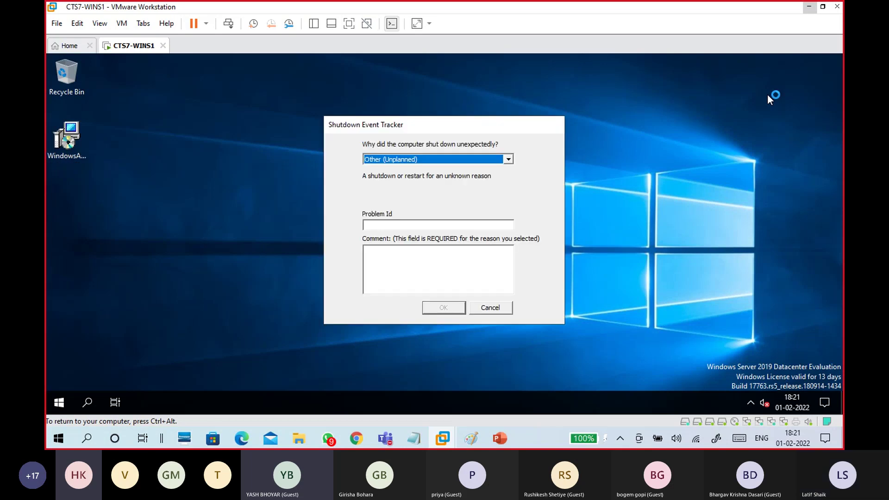
pyautogui.click(459, 261)
pyautogui.write('ds')
pyautogui.click(447, 308)
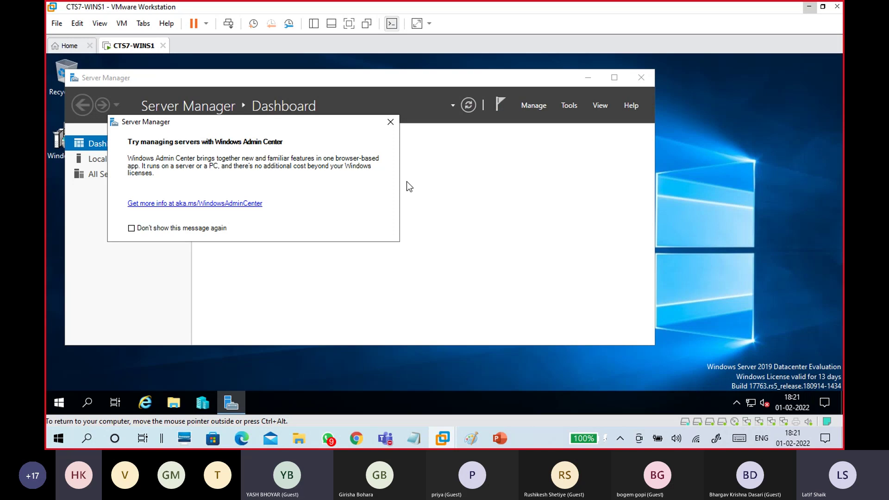
# Dismiss the Windows Admin Center message and maximize the Server Manager window.
pyautogui.click(391, 122)
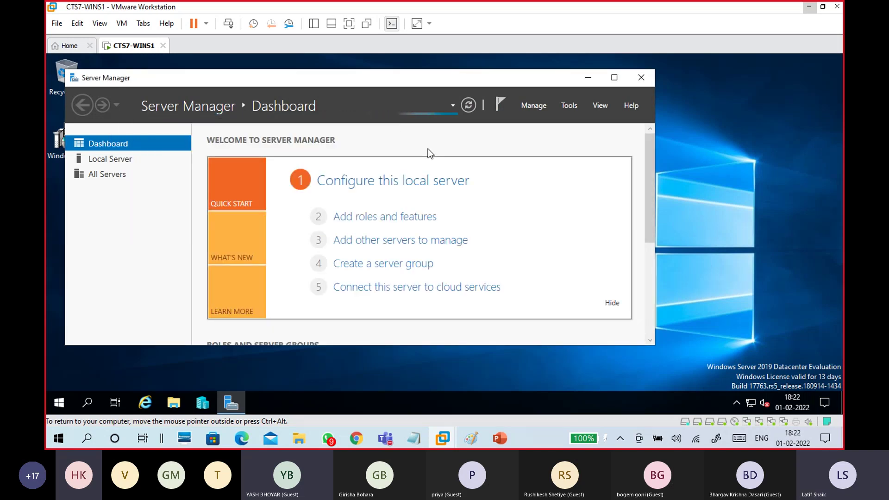
pyautogui.click(614, 77)
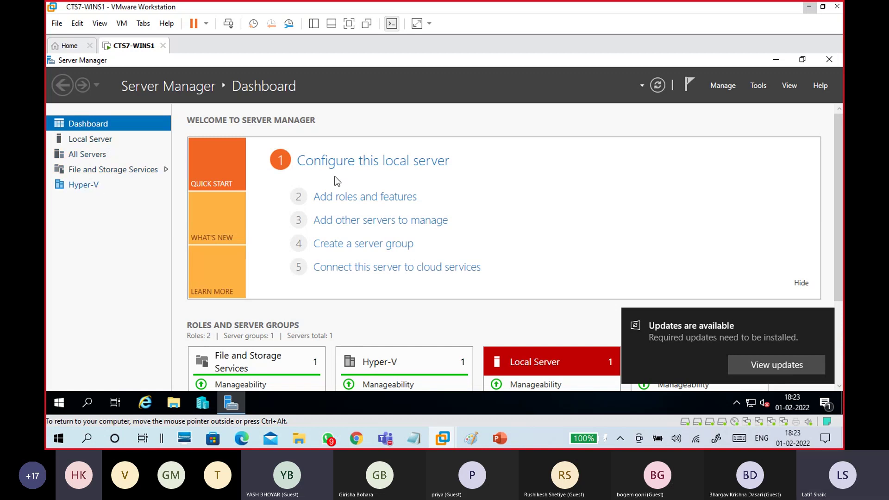
# Go through the Add Roles and Features Wizard to the server roles, inspect the Hyper-V role, and cancel the wizard.
pyautogui.click(729, 85)
pyautogui.click(736, 96)
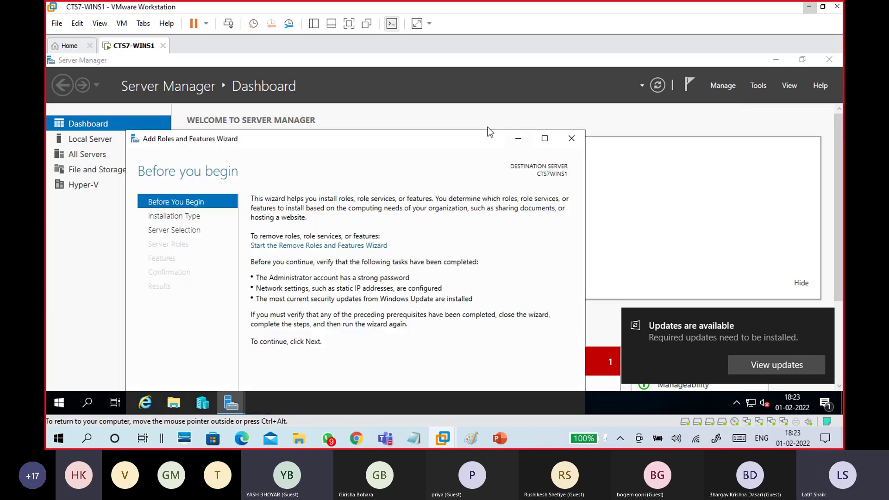
pyautogui.moveTo(380, 144); pyautogui.dragTo(442, 67)
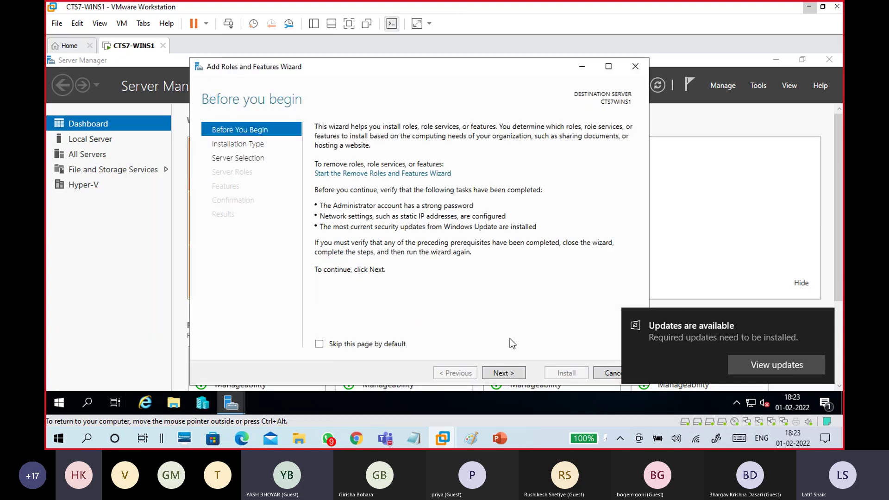
pyautogui.click(516, 377)
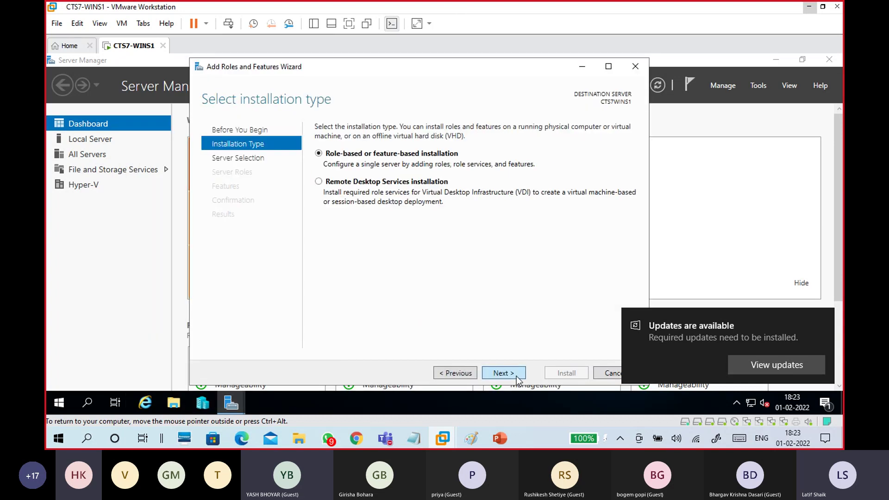
pyautogui.click(517, 377)
pyautogui.click(515, 376)
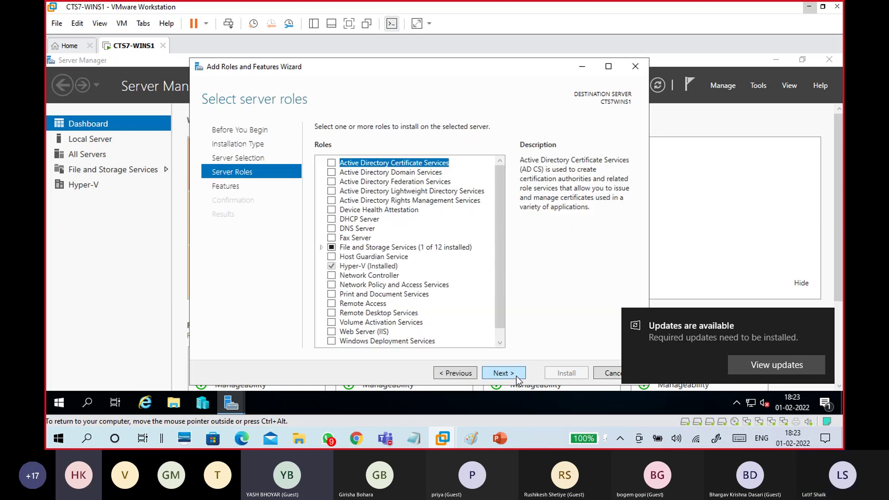
pyautogui.click(364, 267)
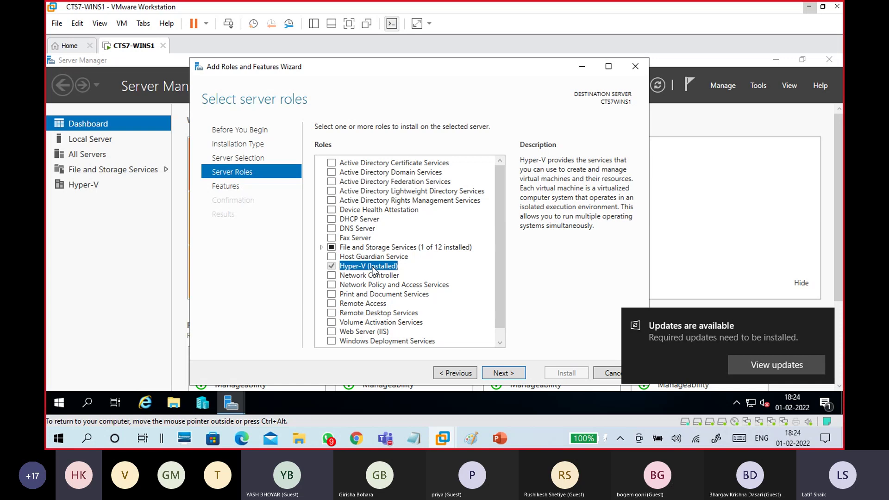
pyautogui.click(605, 374)
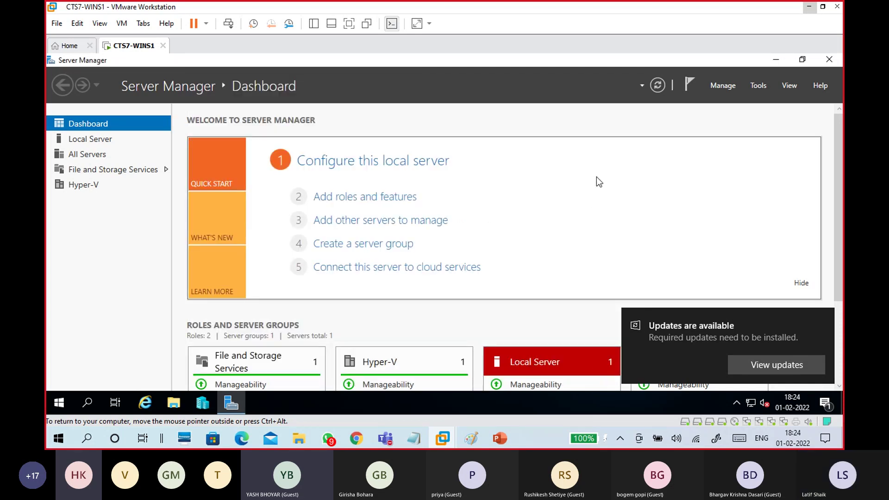
# Reopen the Add Roles and Features Wizard, review the Hyper-V entry in the roles list again, and close the wizard.
pyautogui.click(717, 84)
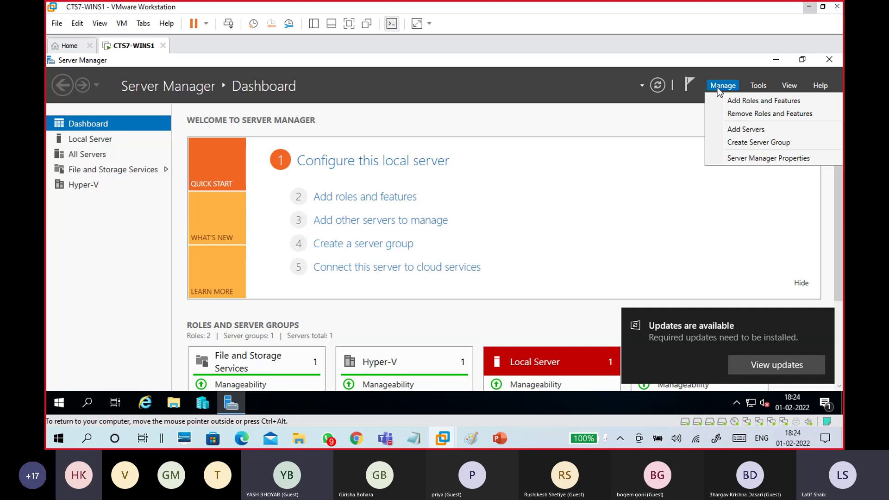
pyautogui.click(720, 98)
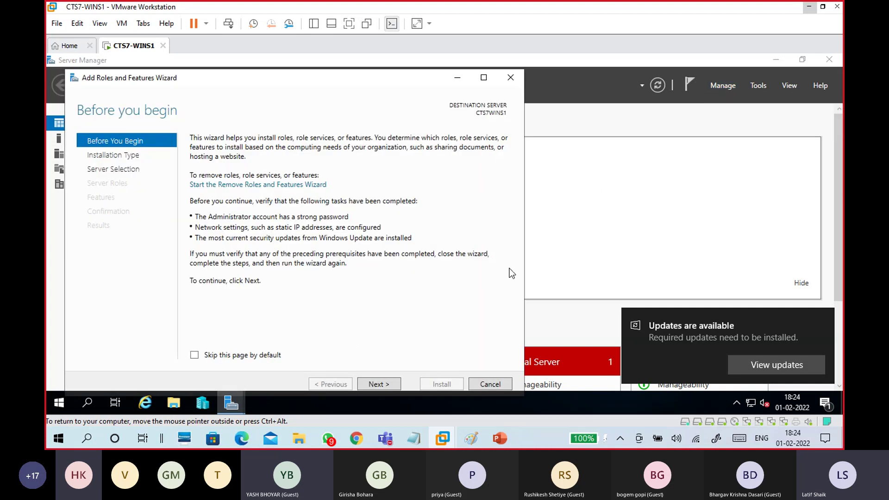
pyautogui.click(376, 386)
pyautogui.click(375, 385)
pyautogui.click(375, 385)
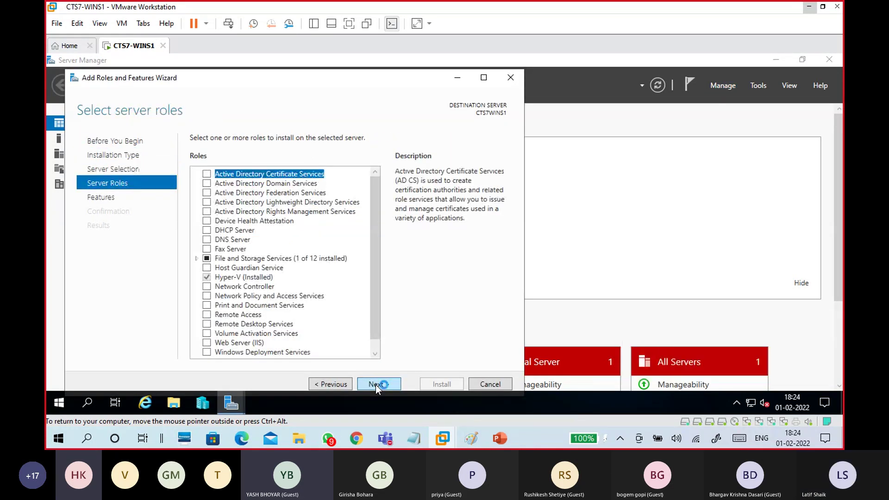
pyautogui.click(253, 277)
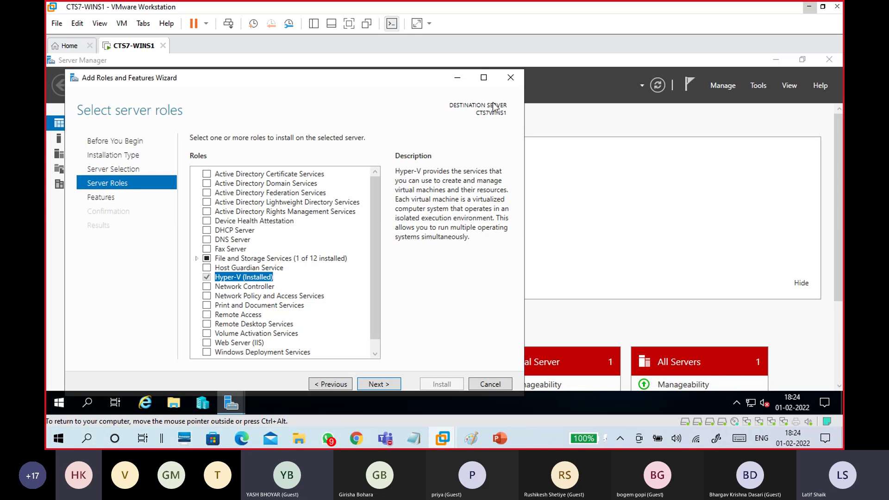
pyautogui.click(509, 79)
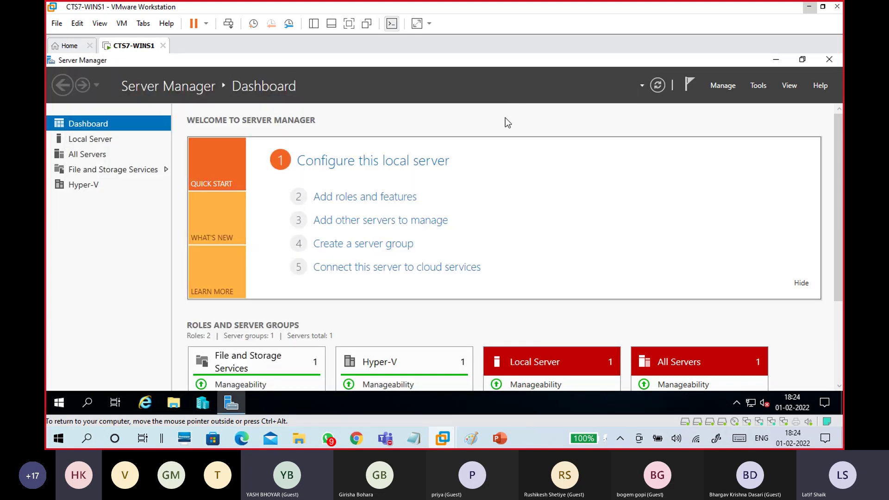
# View the Local Server properties in Server Manager, then minimize the window.
pyautogui.click(111, 139)
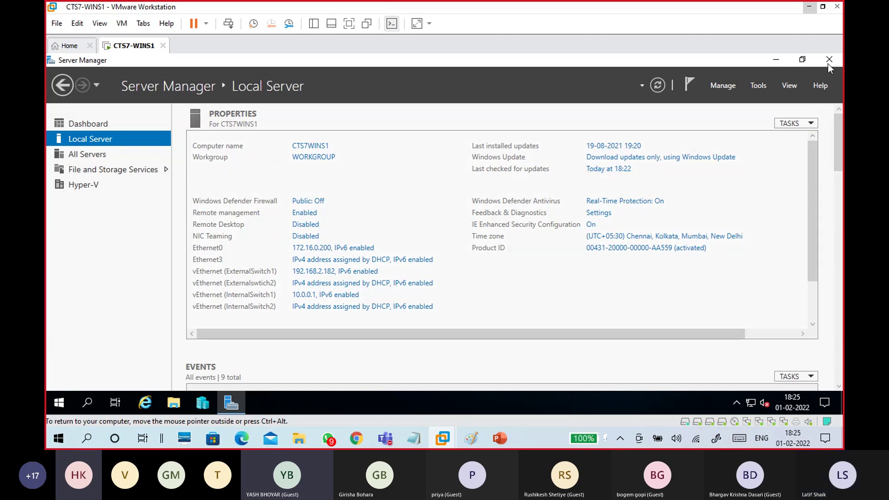
pyautogui.click(776, 59)
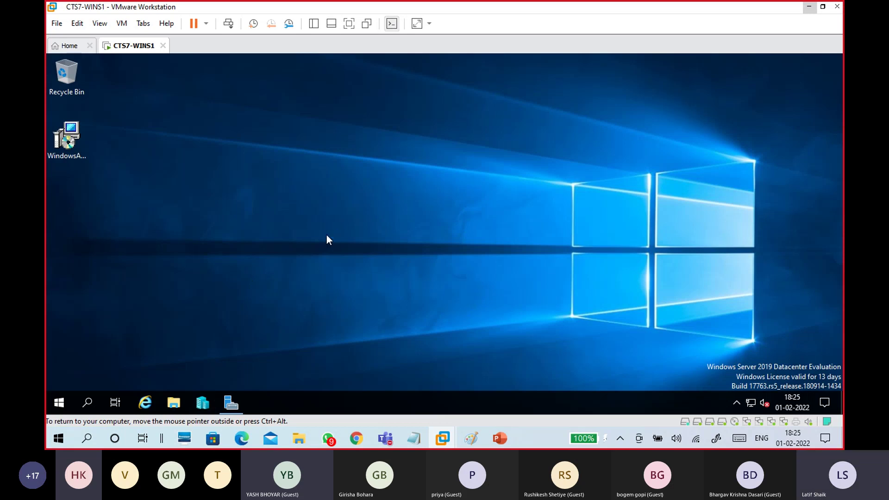
# Open Hyper-V Manager and collapse its root node to show the introduction page.
pyautogui.click(204, 403)
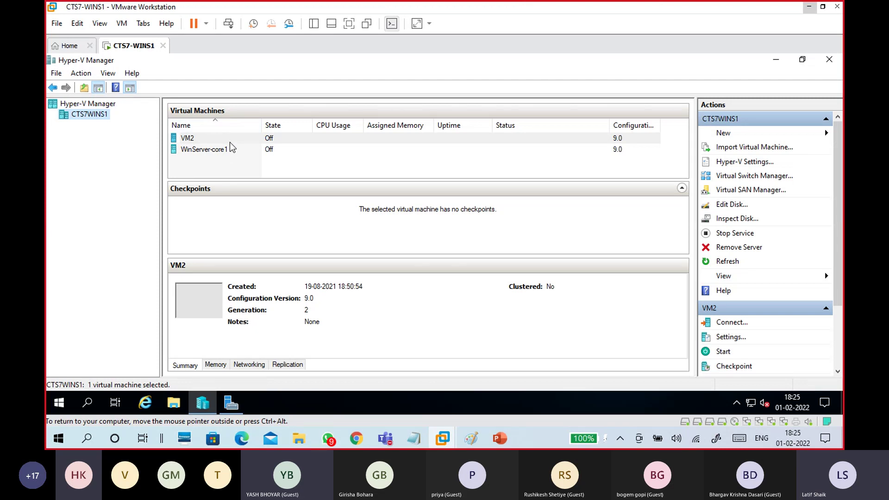
pyautogui.click(109, 105)
pyautogui.doubleClick(88, 107)
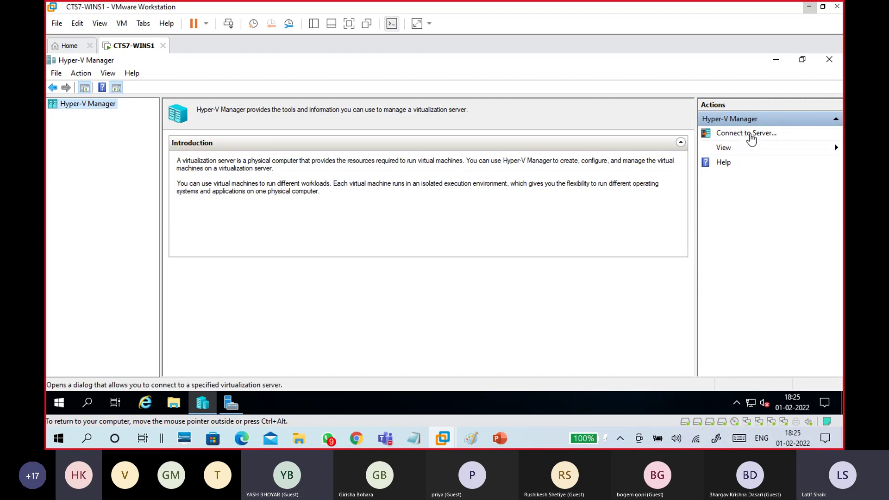
# Examine the Local computer and Another computer options for connecting to a virtualization server, then cancel the dialog.
pyautogui.rightClick(90, 105)
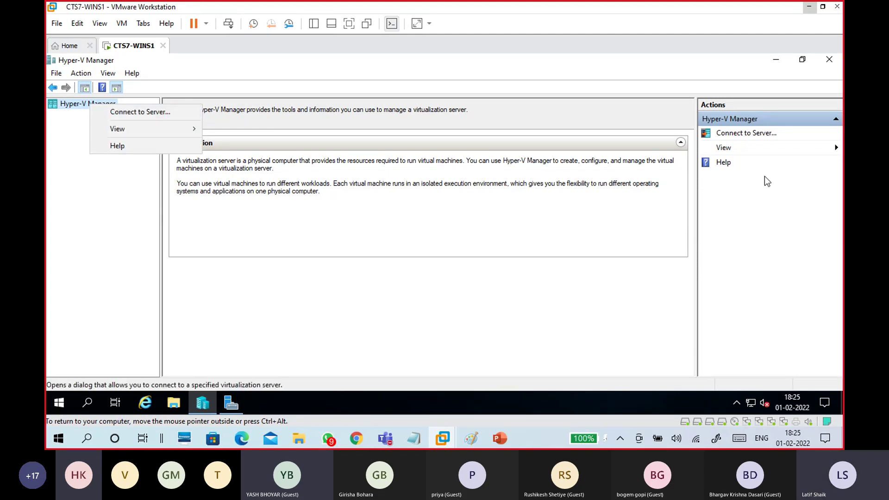
pyautogui.click(748, 134)
pyautogui.click(748, 134)
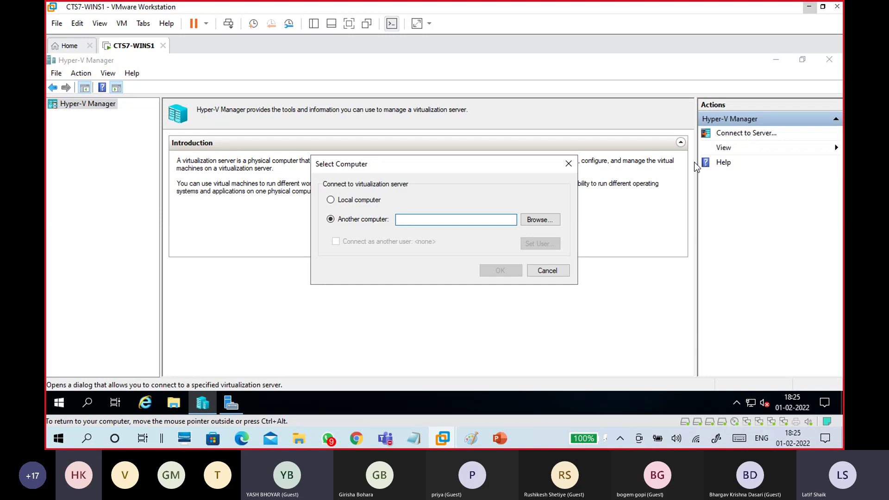
pyautogui.moveTo(468, 168); pyautogui.dragTo(493, 126)
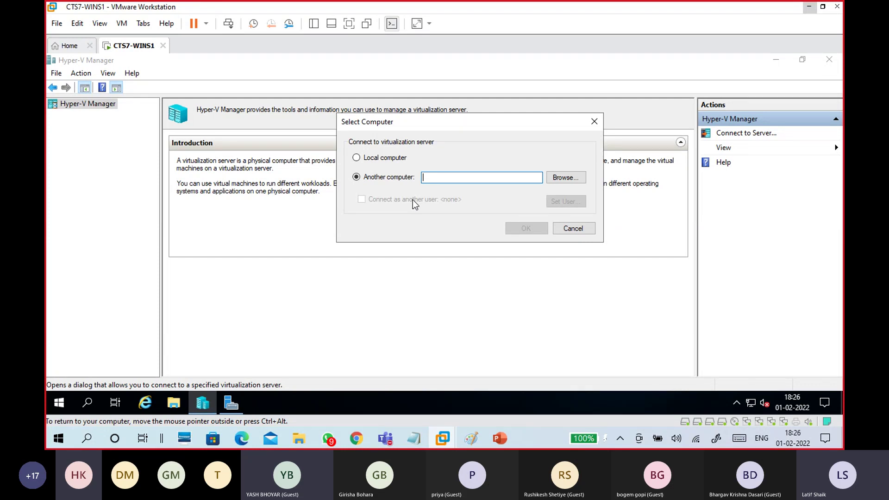
pyautogui.click(393, 158)
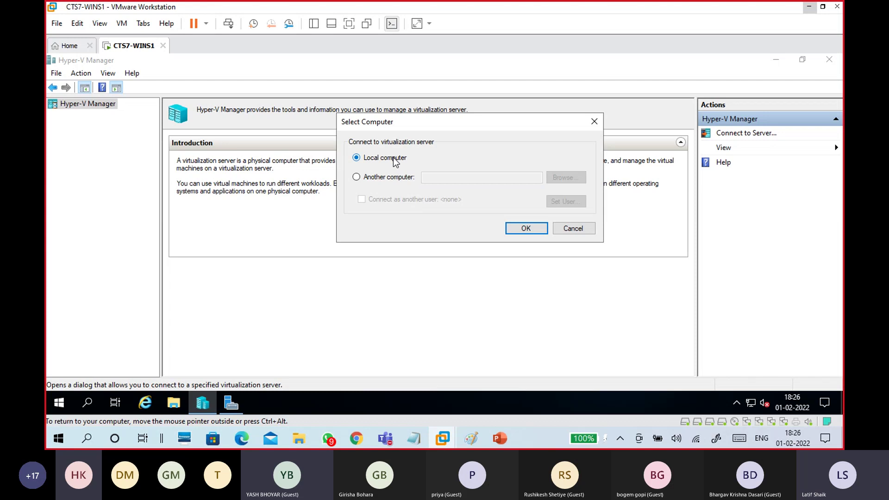
pyautogui.click(401, 178)
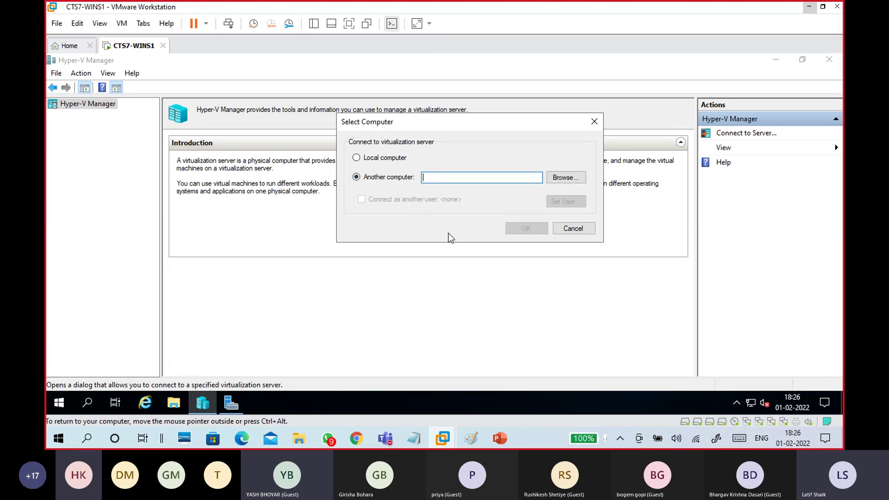
pyautogui.click(574, 229)
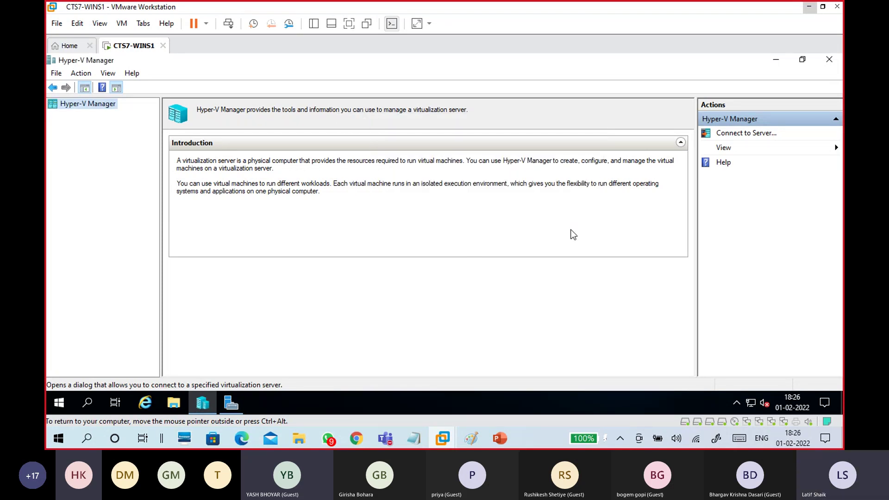
# Expand Hyper-V Manager to the host CTS7WINS1 and check its name against the computer name in the Local Server properties.
pyautogui.doubleClick(60, 106)
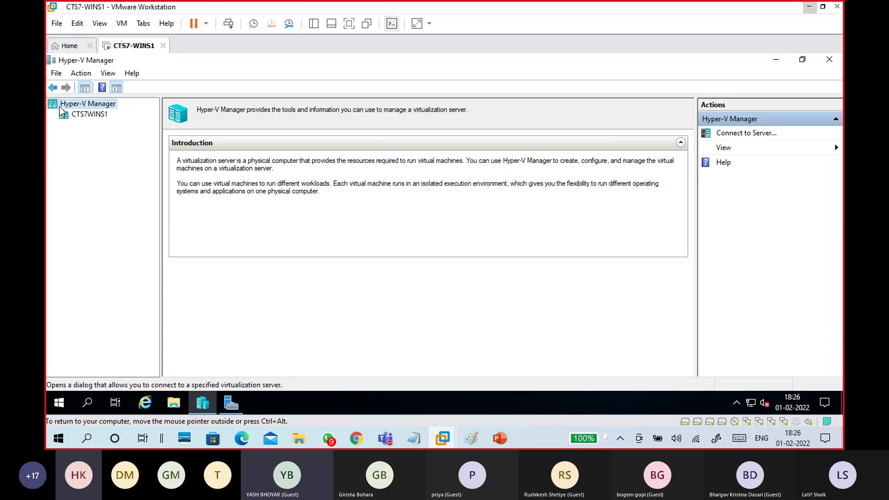
pyautogui.click(86, 118)
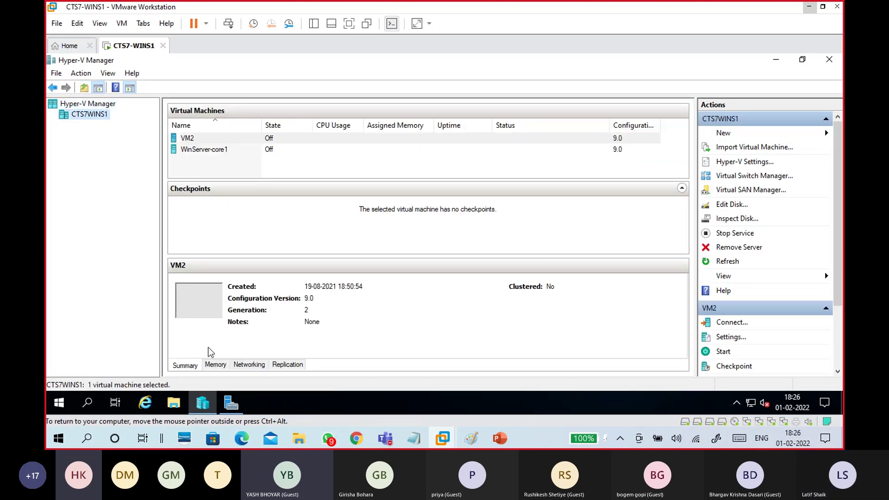
pyautogui.click(231, 402)
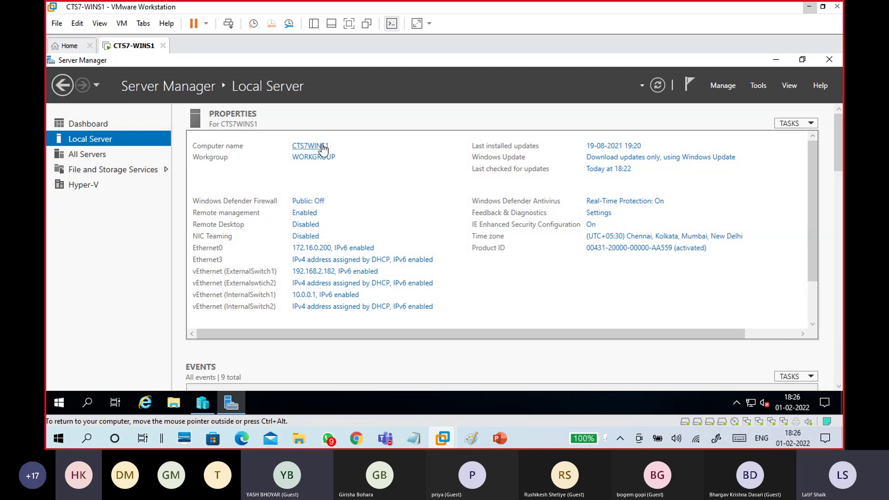
pyautogui.click(777, 59)
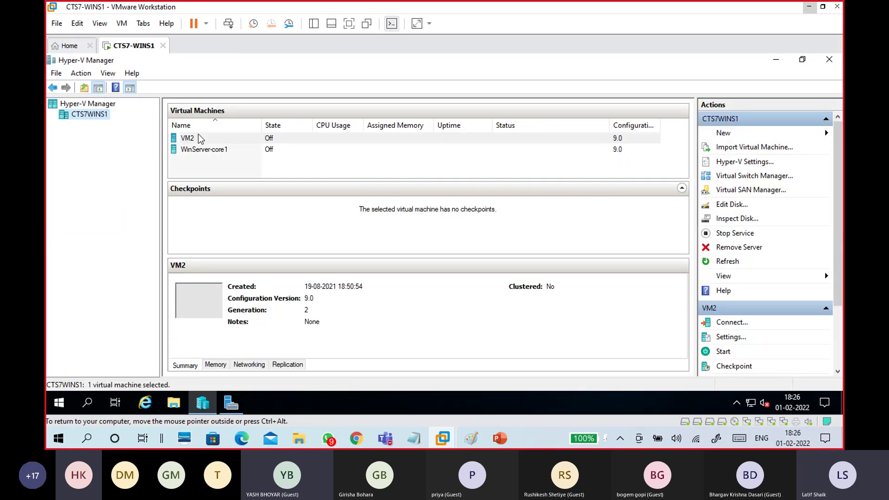
# Look through the details of the VM2 and WinServer-core1 virtual machines, leaving WinServer-core1 selected.
pyautogui.click(196, 150)
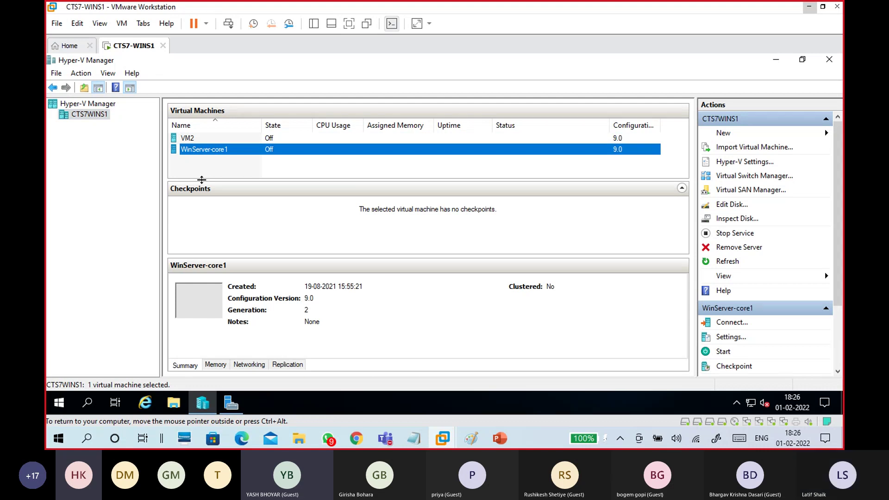
pyautogui.click(226, 170)
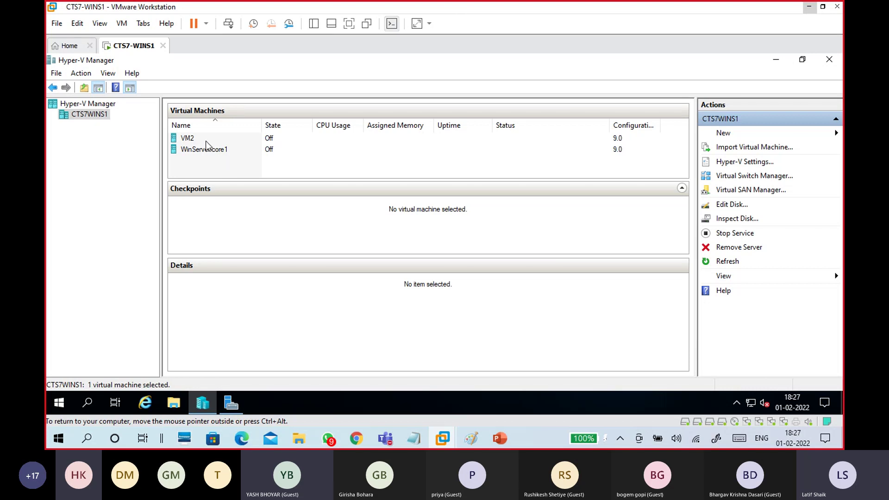
pyautogui.click(205, 141)
pyautogui.click(216, 150)
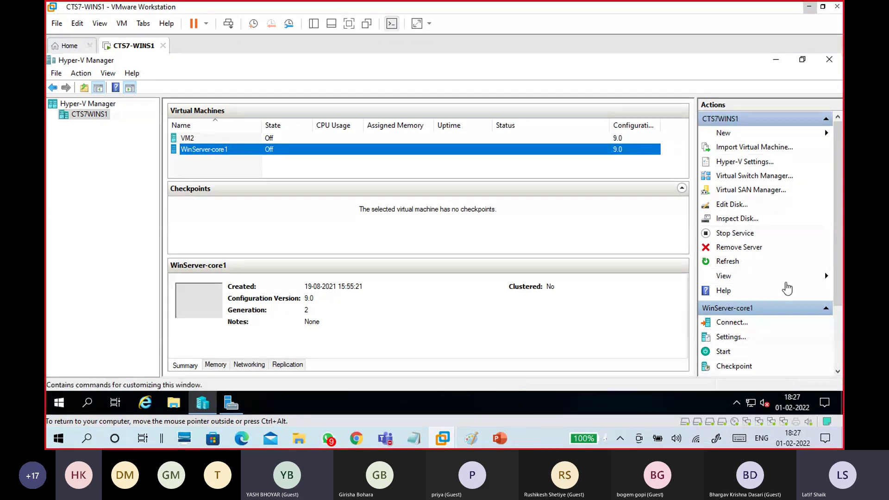
# Compare the actions available for the host CTS7WINS1 and for the VM2 and WinServer-core1 virtual machines.
pyautogui.scroll(-2, 783, 333)
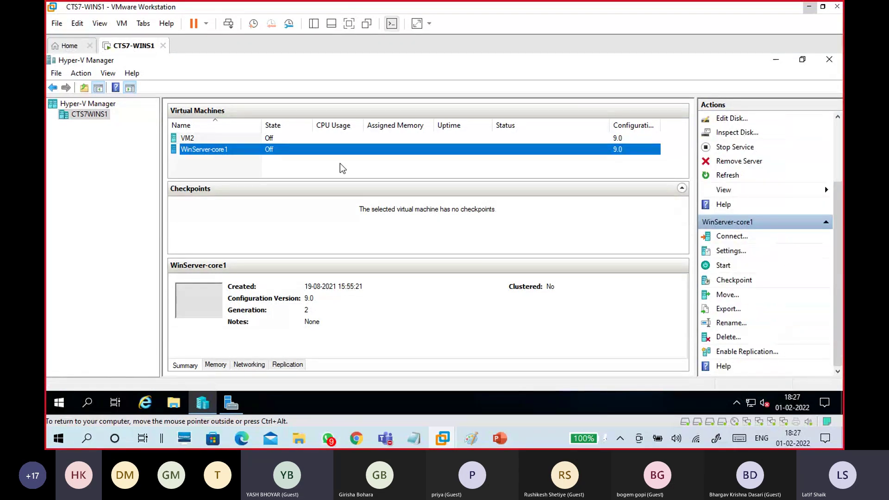
pyautogui.click(234, 143)
pyautogui.click(239, 149)
pyautogui.click(239, 140)
pyautogui.click(235, 150)
pyautogui.click(236, 141)
pyautogui.click(238, 151)
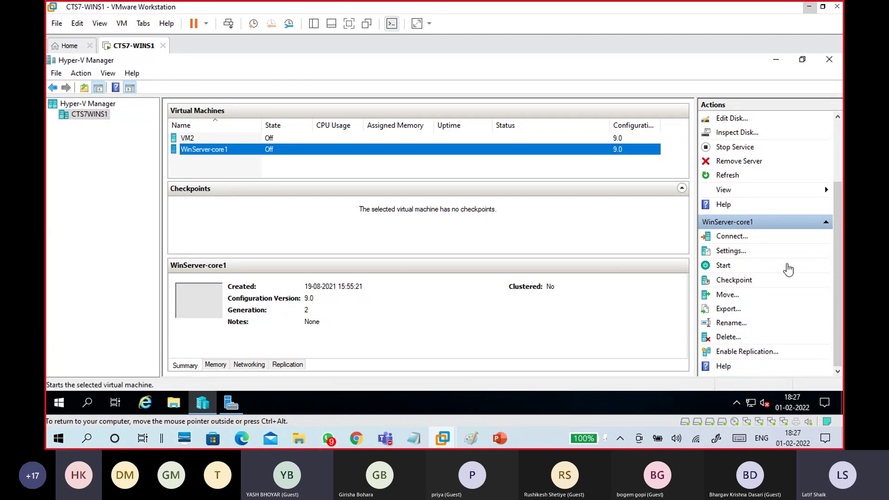
pyautogui.scroll(2, 736, 277)
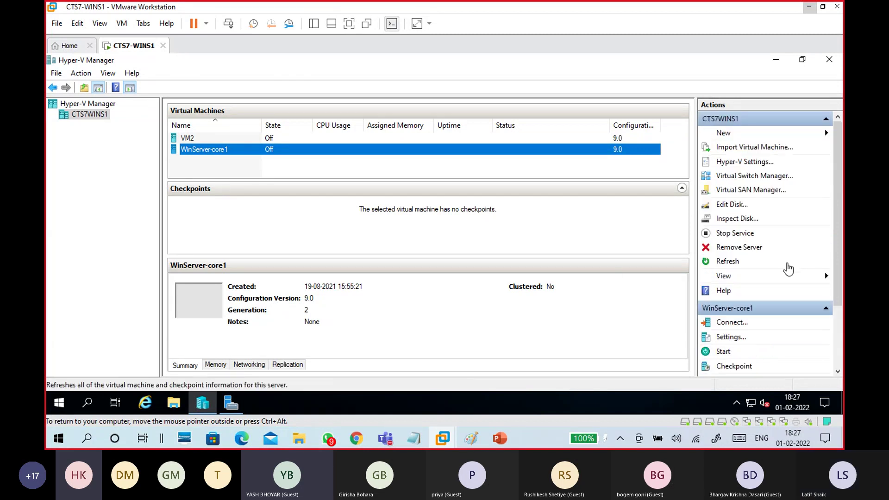
pyautogui.click(415, 160)
pyautogui.click(197, 138)
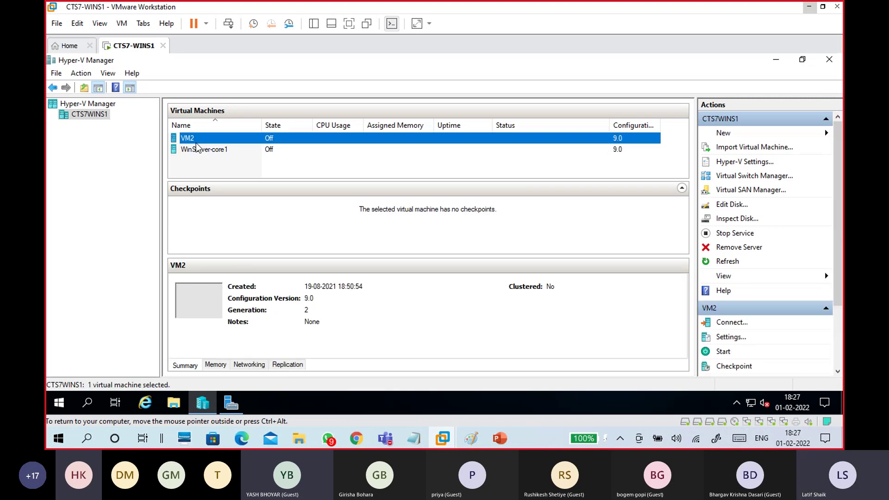
pyautogui.click(189, 138)
pyautogui.click(208, 150)
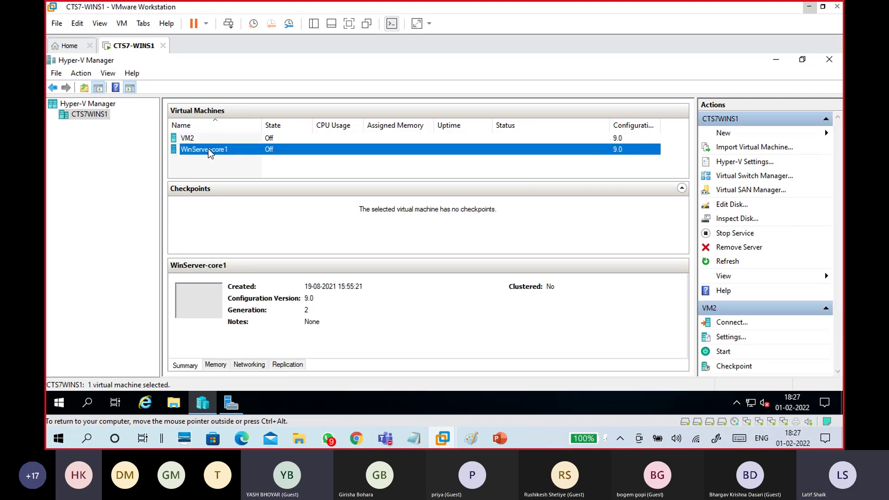
# Review the memory, networking, replication and summary details of WinServer-core1, then clear the virtual machine selection.
pyautogui.click(209, 207)
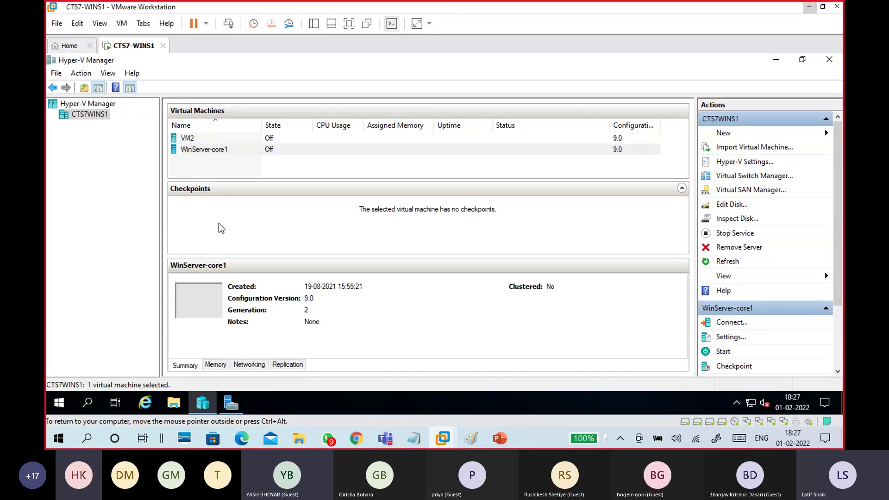
pyautogui.click(218, 368)
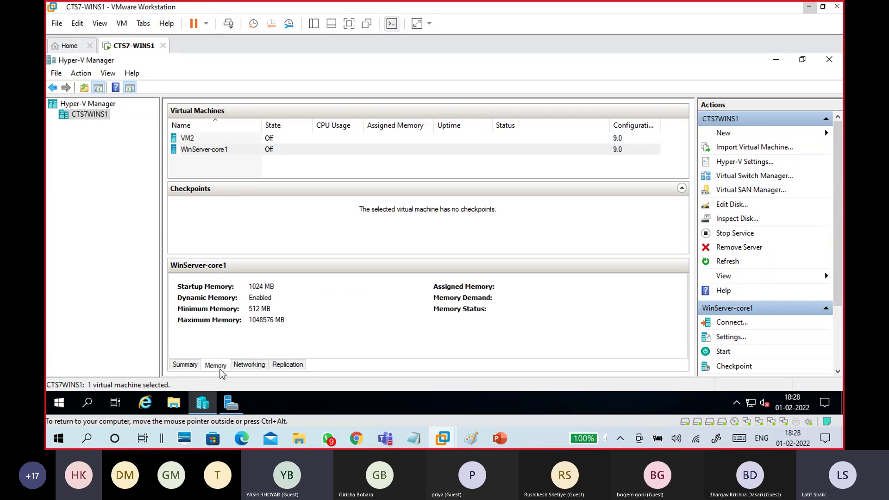
pyautogui.click(250, 368)
pyautogui.click(286, 369)
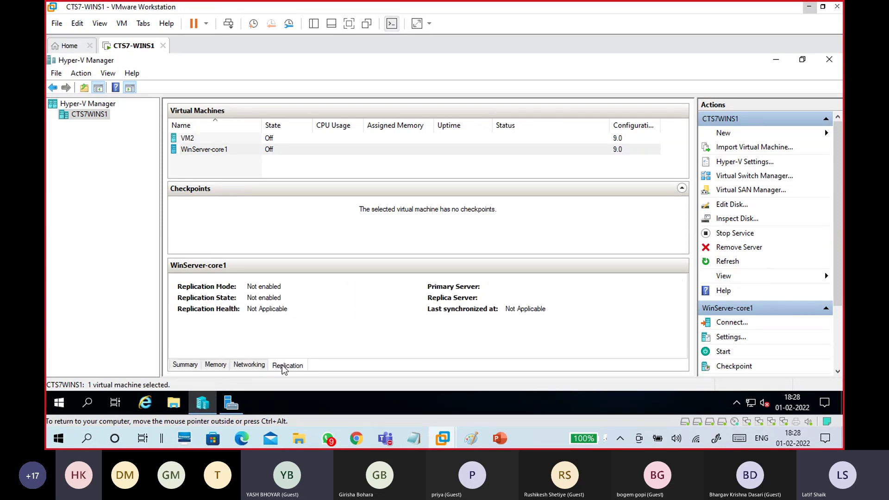
pyautogui.click(216, 365)
pyautogui.click(186, 365)
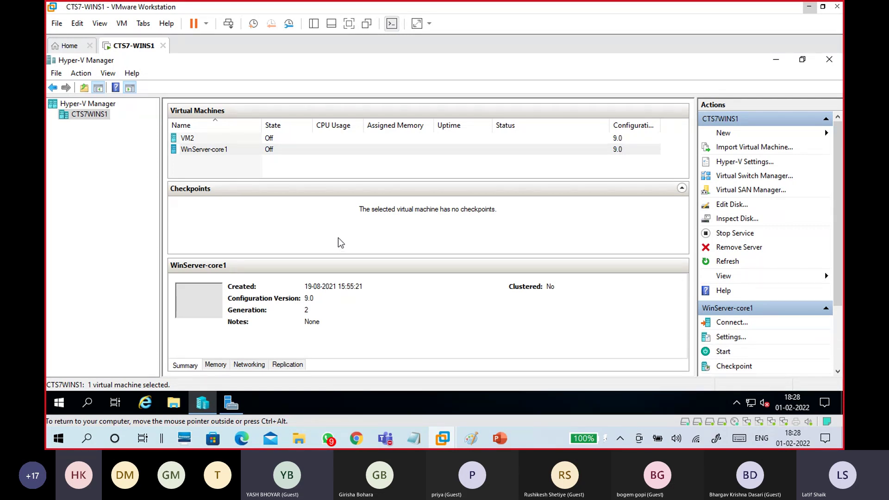
pyautogui.click(504, 171)
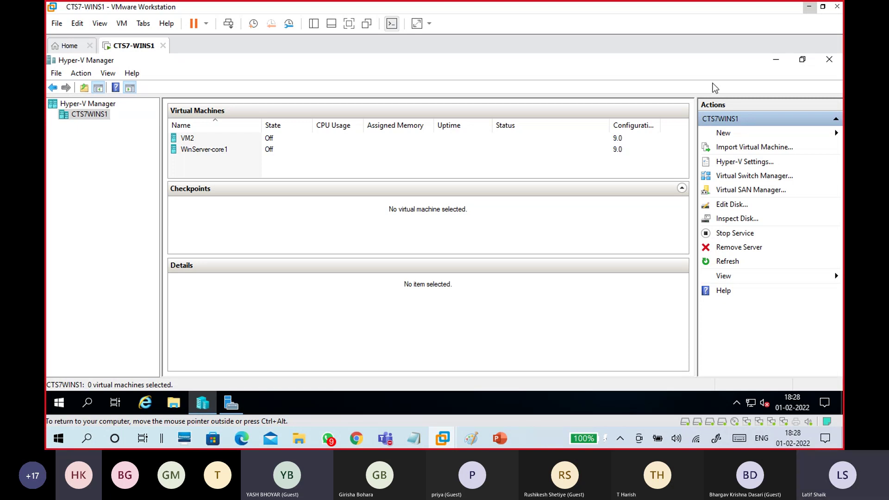
# Examine the Private and External switch types in Virtual Switch Manager, then cancel without creating a switch.
pyautogui.click(751, 132)
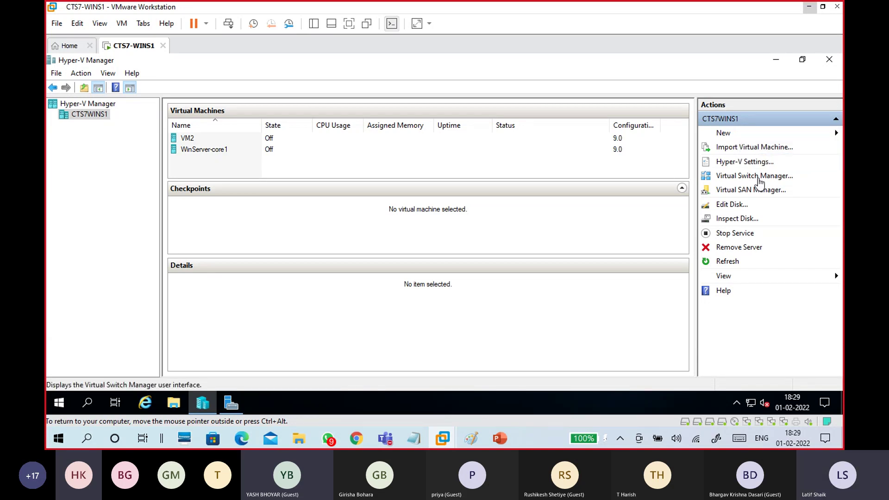
pyautogui.click(759, 181)
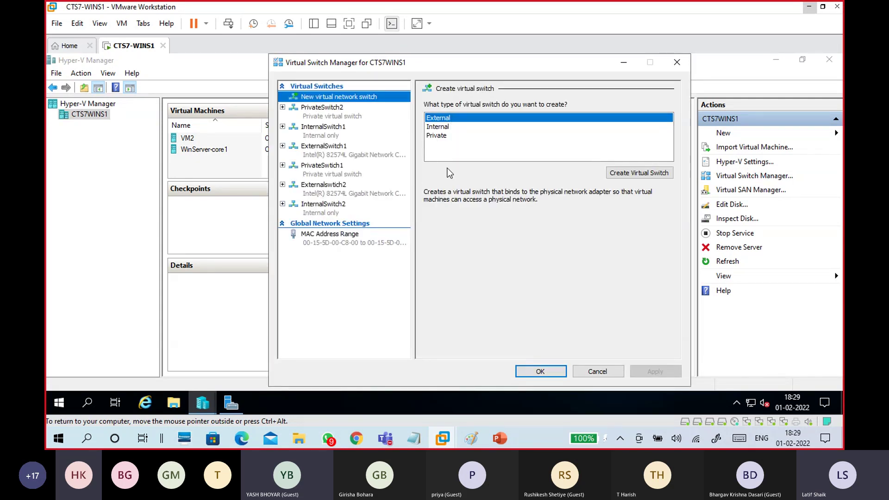
pyautogui.click(443, 135)
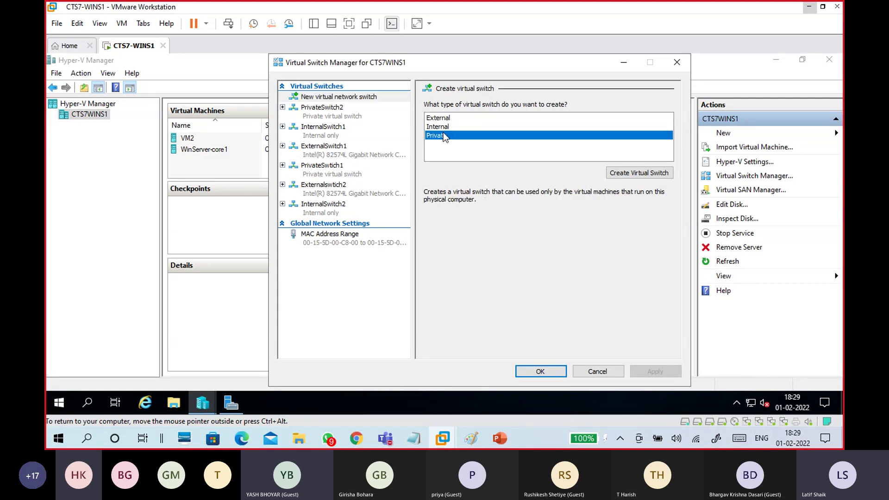
pyautogui.click(443, 119)
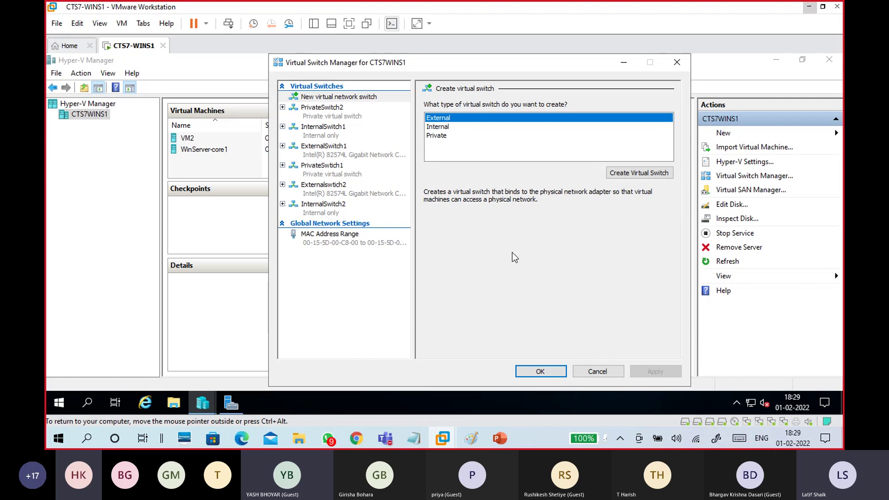
pyautogui.click(600, 371)
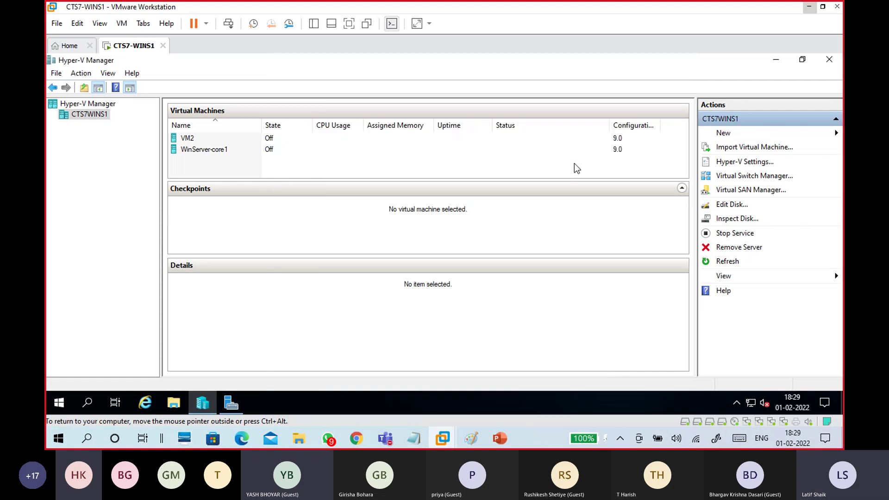
# Check which objects can be created on the host, then view Virtual Switch Manager again and cancel it.
pyautogui.click(742, 132)
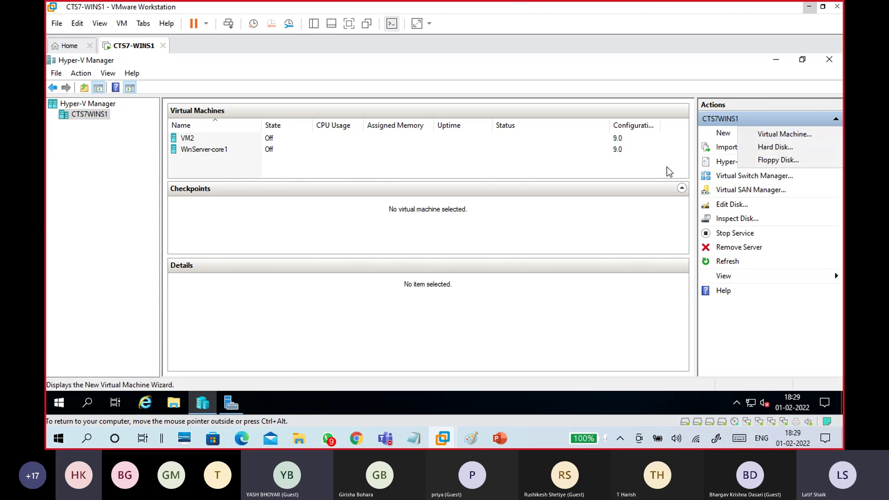
pyautogui.click(592, 176)
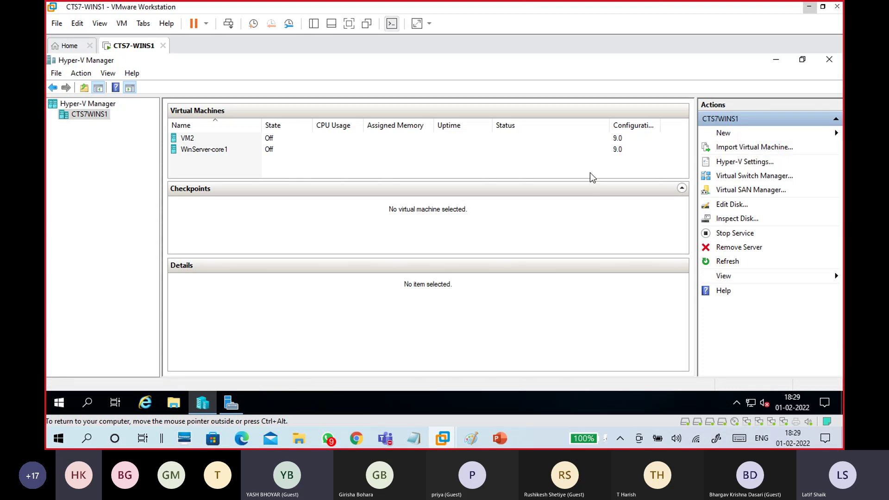
pyautogui.click(744, 178)
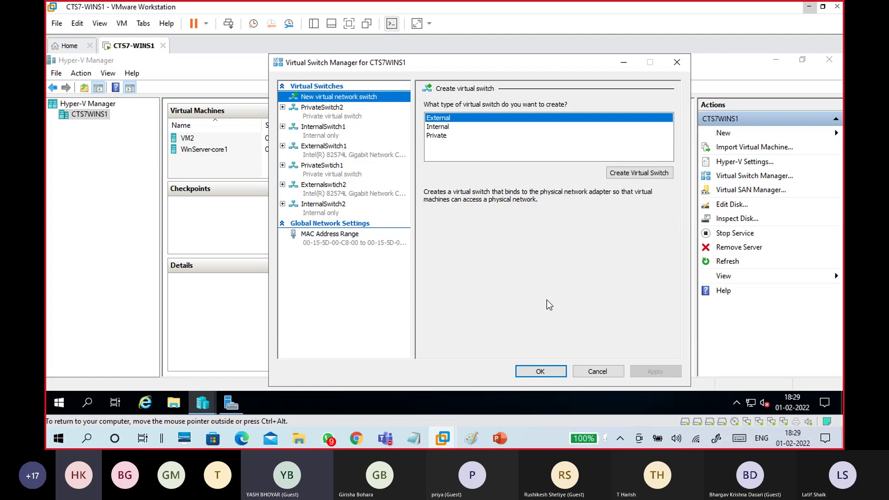
pyautogui.click(597, 372)
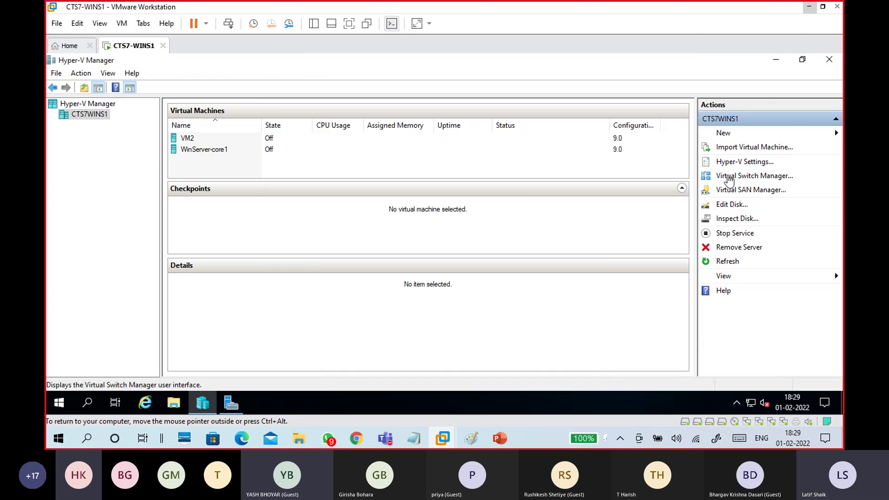
# Compare the disk format and disk type options in the New Virtual Hard Disk Wizard, then cancel at the name and location page.
pyautogui.click(731, 134)
pyautogui.click(760, 149)
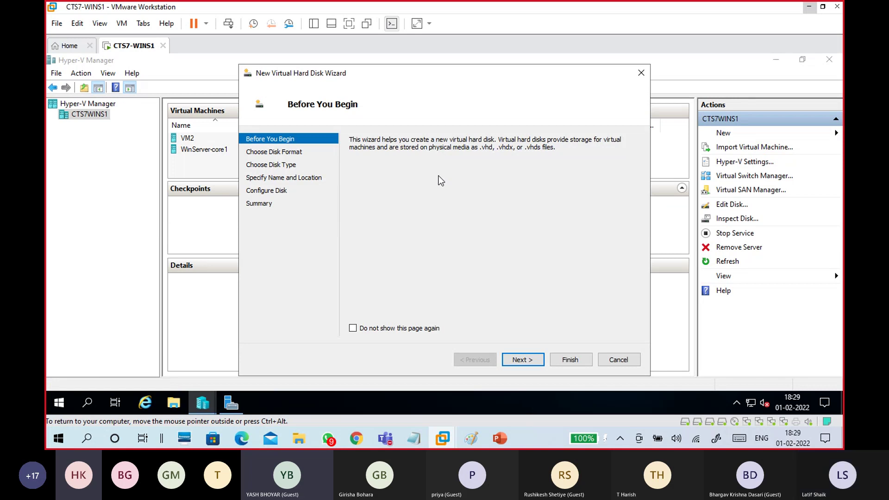
pyautogui.press('Return')
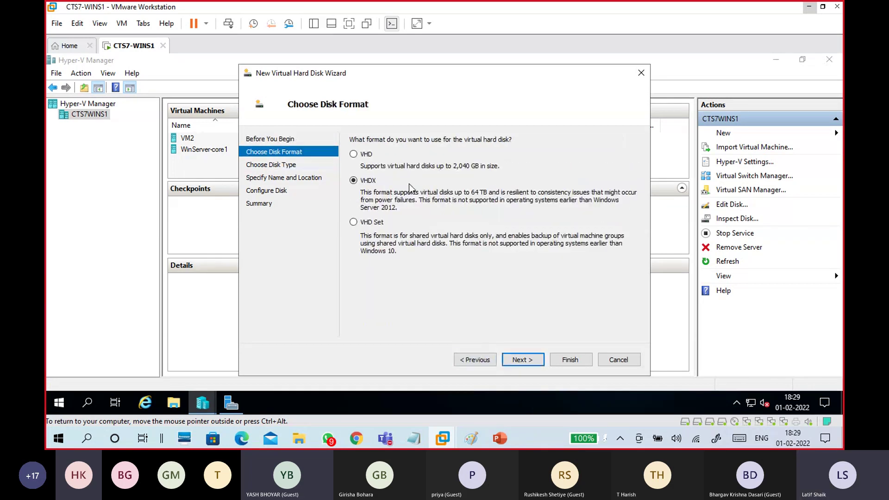
pyautogui.click(521, 359)
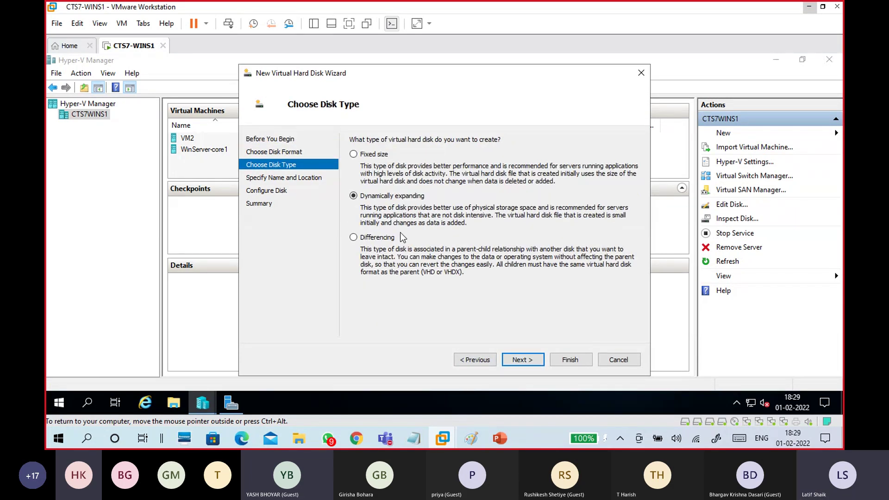
pyautogui.click(479, 364)
pyautogui.click(523, 365)
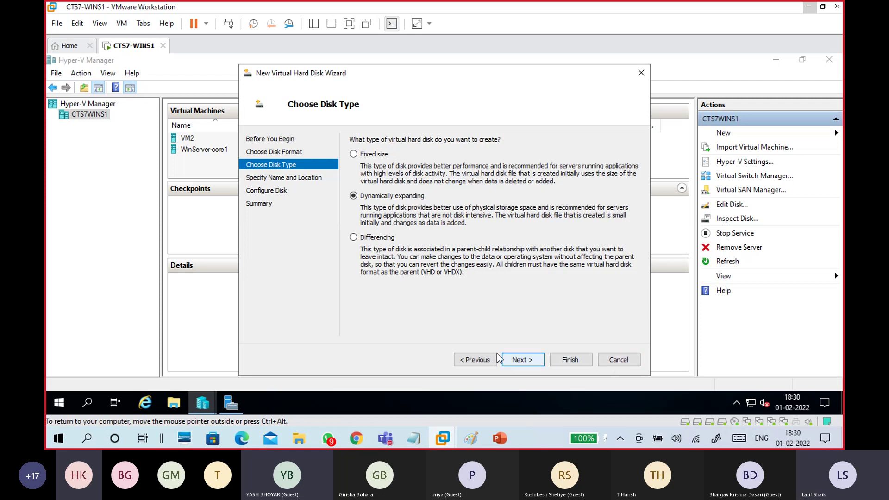
pyautogui.click(475, 360)
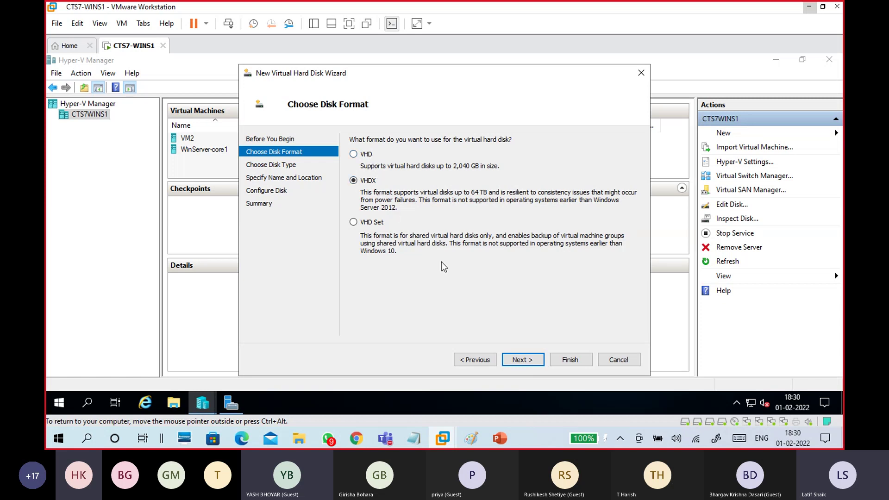
pyautogui.click(529, 360)
pyautogui.click(459, 360)
pyautogui.click(523, 363)
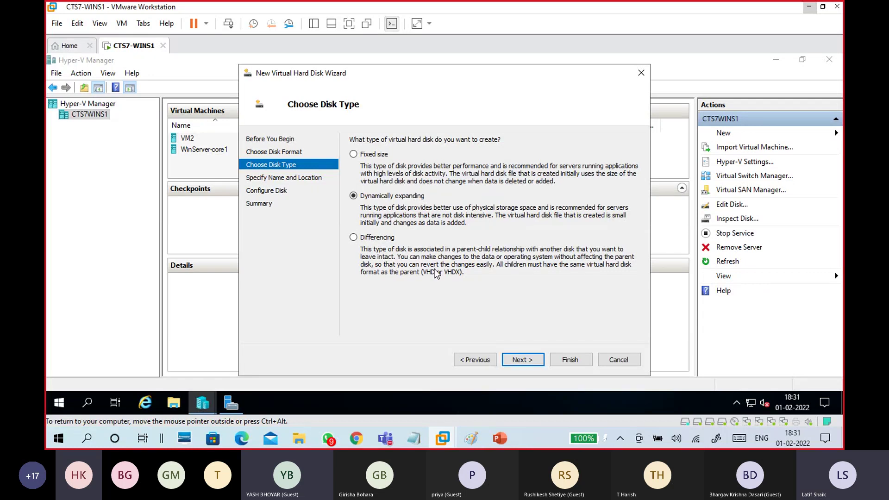
pyautogui.click(514, 359)
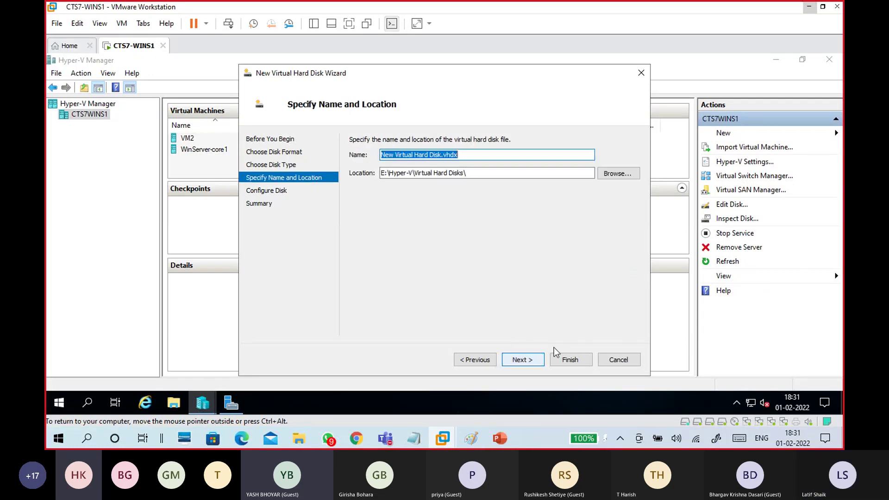
pyautogui.click(630, 361)
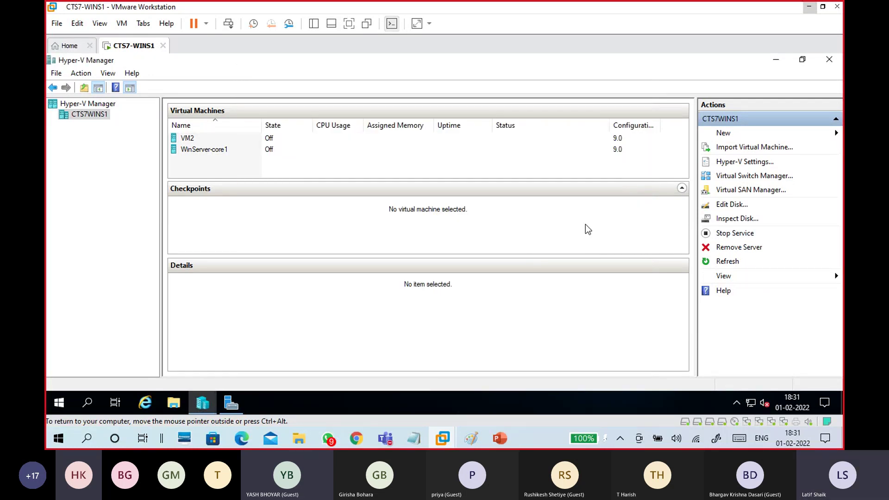
# Read the descriptions of the Internal, External and Private switch types in Virtual Switch Manager, then cancel.
pyautogui.click(740, 175)
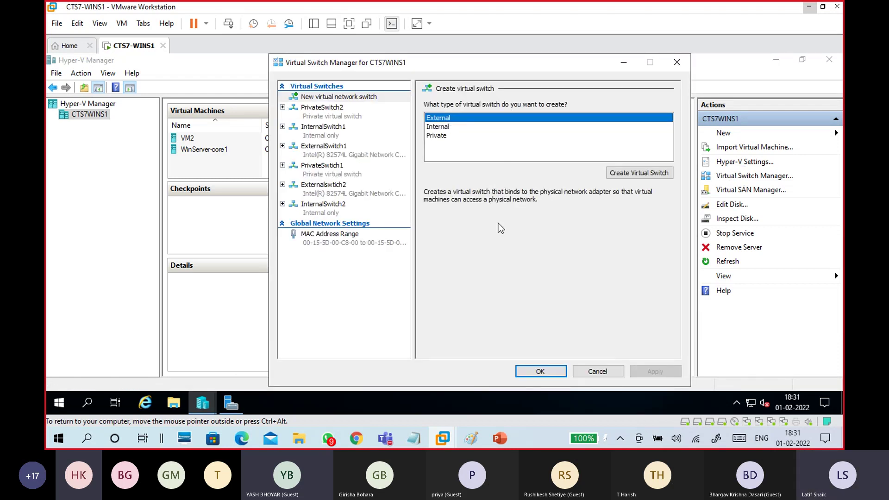
pyautogui.click(448, 127)
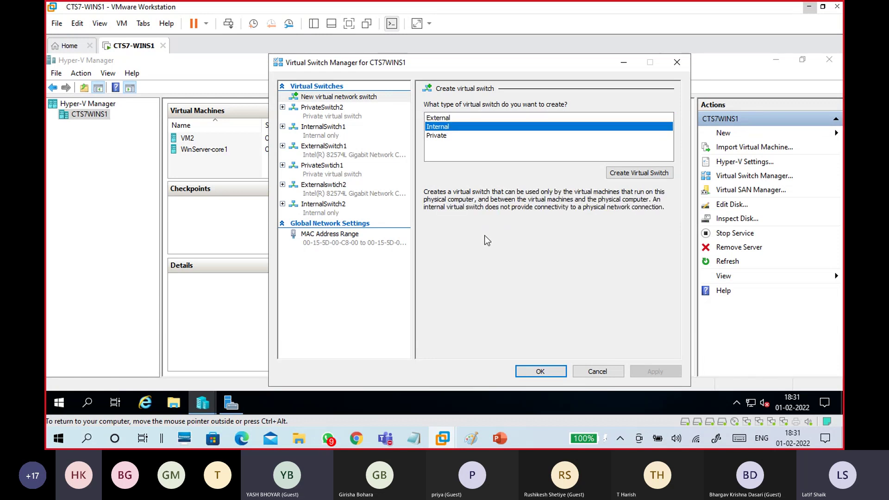
pyautogui.click(452, 119)
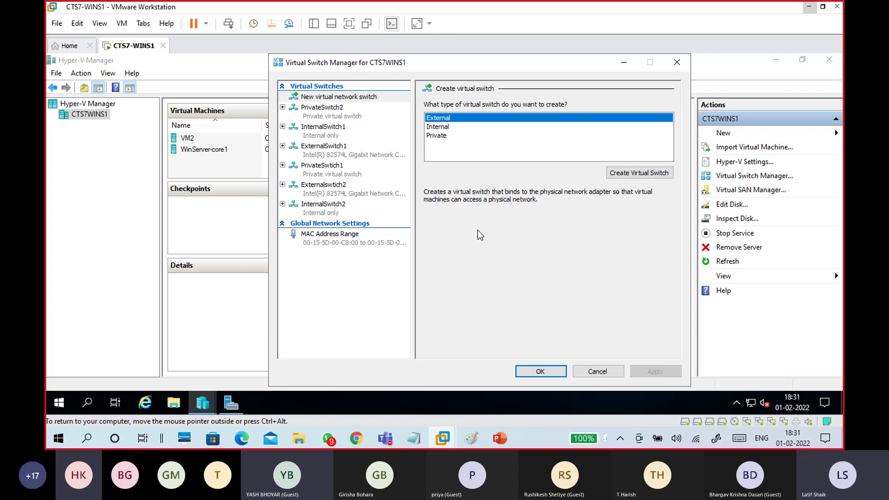
pyautogui.click(442, 127)
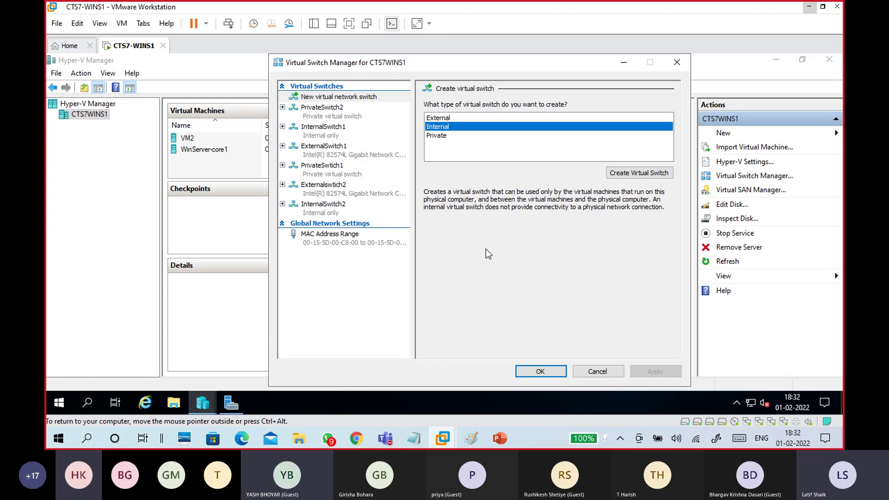
pyautogui.click(433, 136)
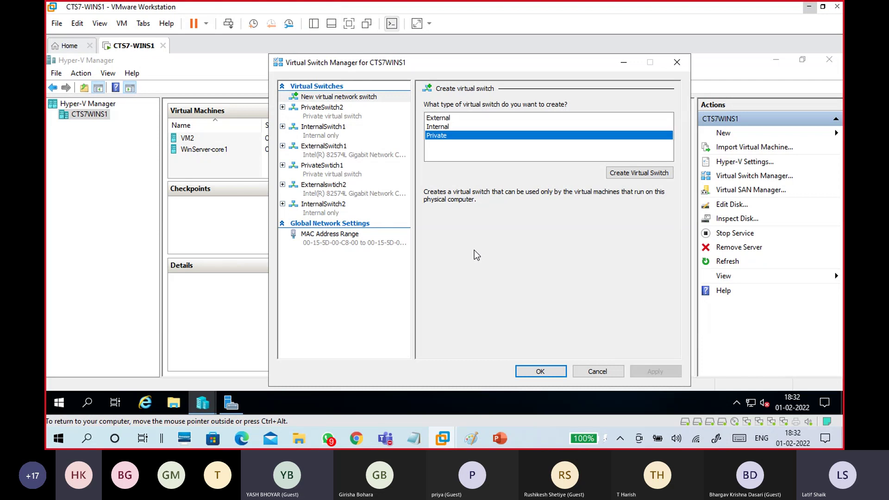
pyautogui.click(602, 372)
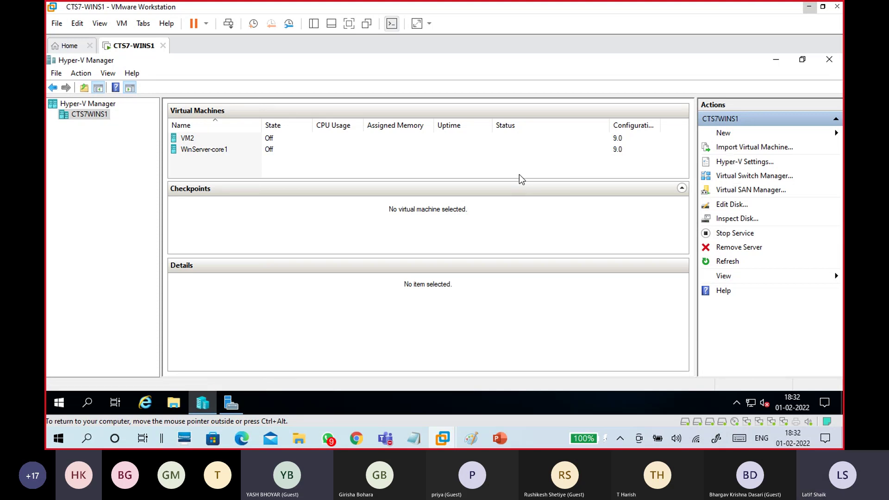
# Start creating a new virtual machine on the CTS7WINS1 host and name it myVM1.
pyautogui.click(727, 133)
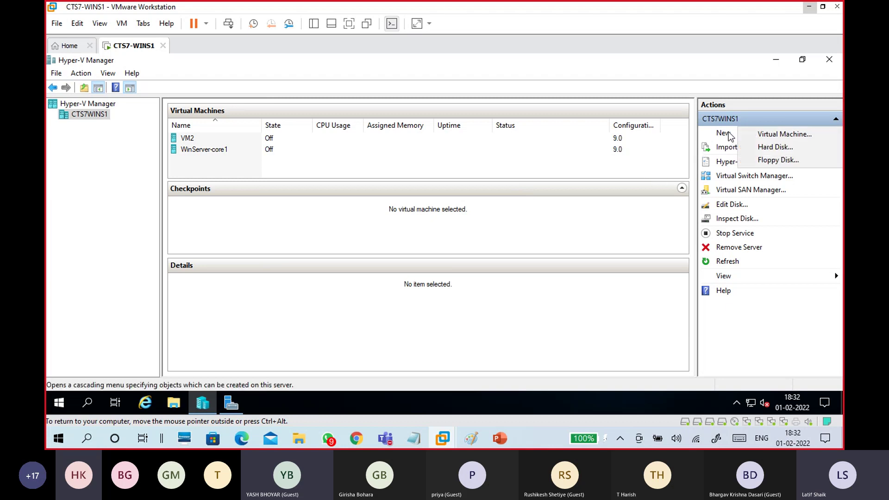
pyautogui.click(753, 139)
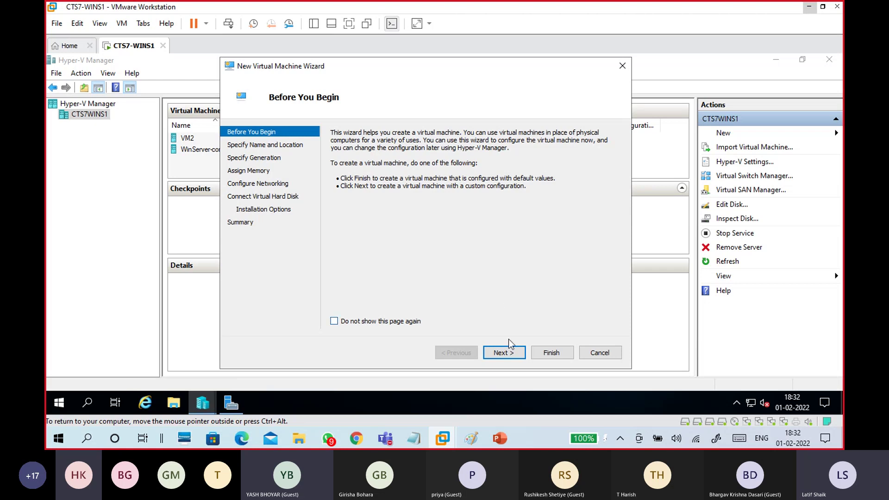
pyautogui.click(512, 351)
pyautogui.click(429, 172)
pyautogui.moveTo(400, 172); pyautogui.dragTo(346, 171)
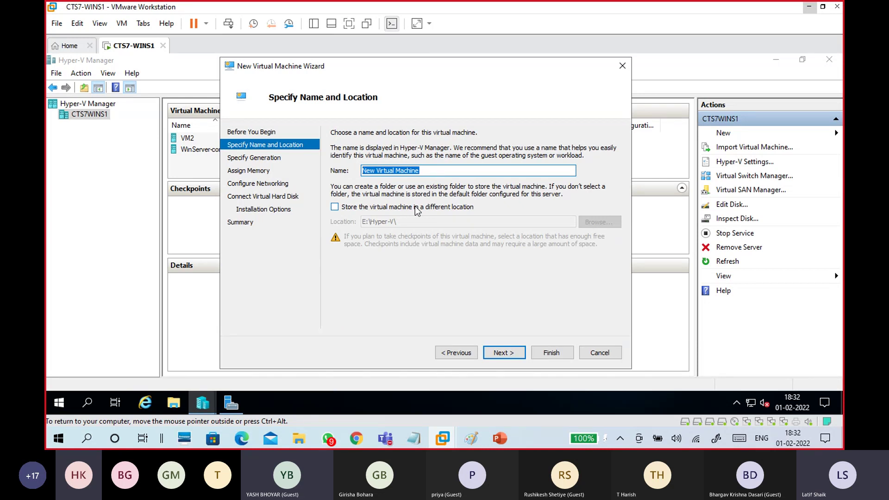
pyautogui.write('VM')
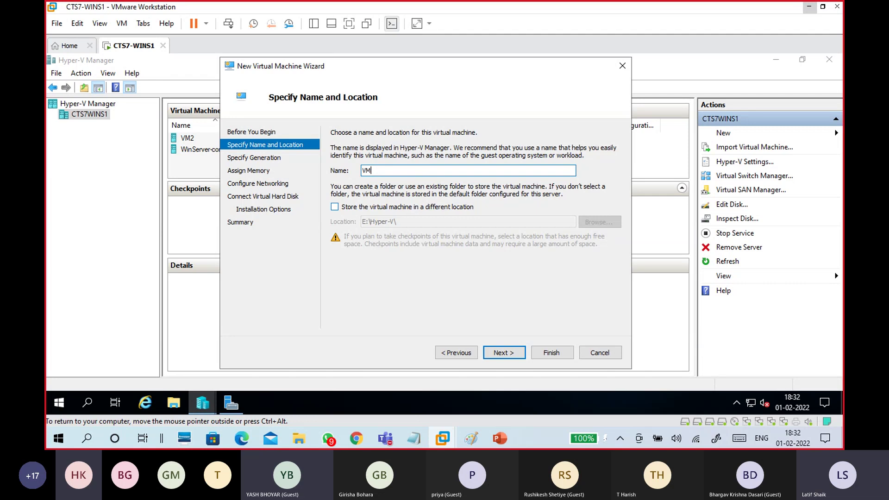
pyautogui.press('BackSpace')
pyautogui.press('BackSpace')
pyautogui.write('myVM1')
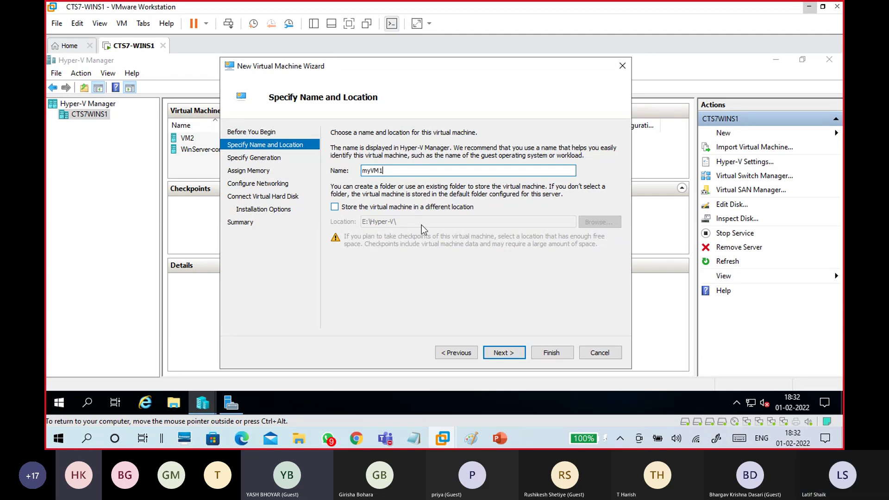
# Enable storing the virtual machine in a different location, keep E:\Hyper-V\ as the path, and continue to the generation page.
pyautogui.click(415, 207)
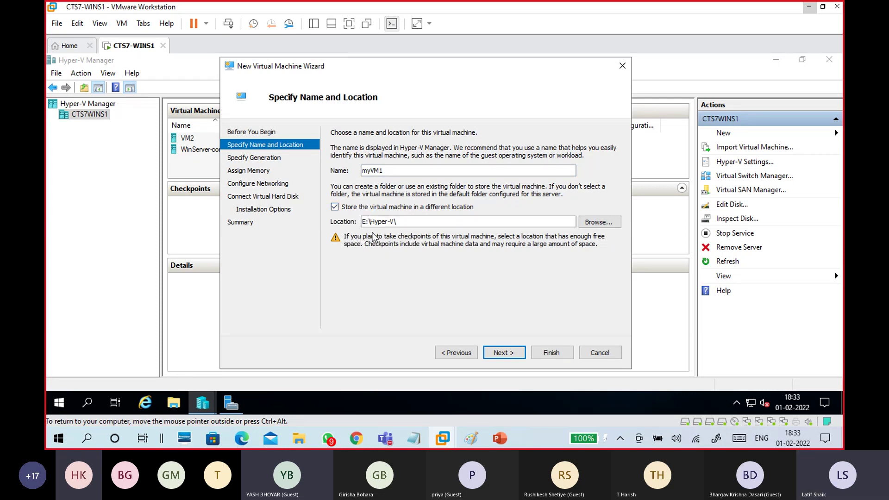
pyautogui.moveTo(397, 222); pyautogui.dragTo(362, 222)
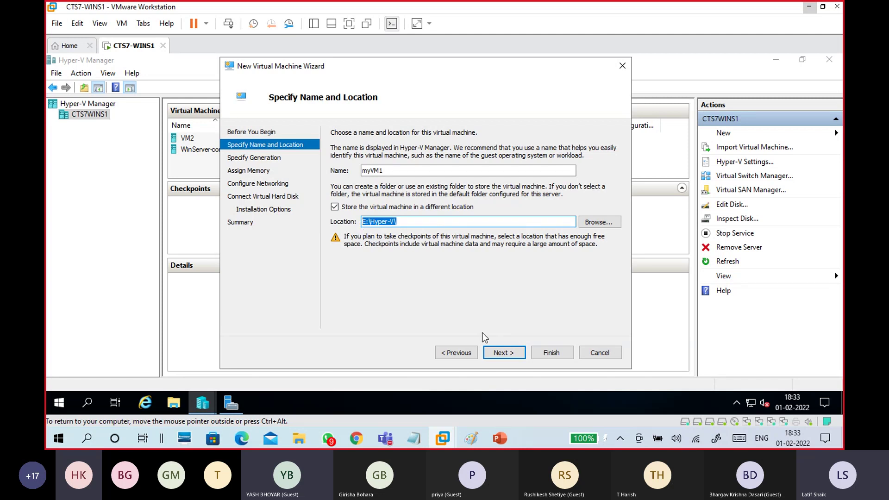
pyautogui.click(502, 352)
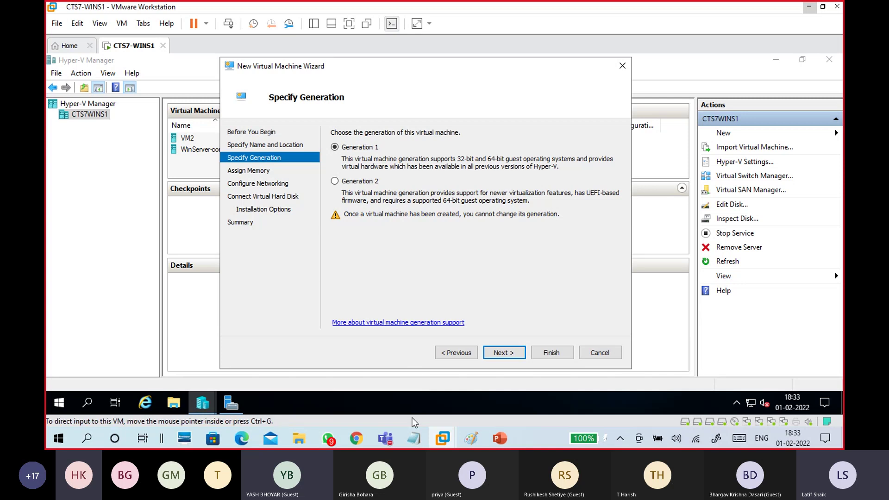
# Switch to the 01-02 Virtualization.txt notes in Notepad and add the line "Create a New Virtual machine in Hyper-V" below the dashed line.
pyautogui.moveTo(413, 438)
pyautogui.click(443, 387)
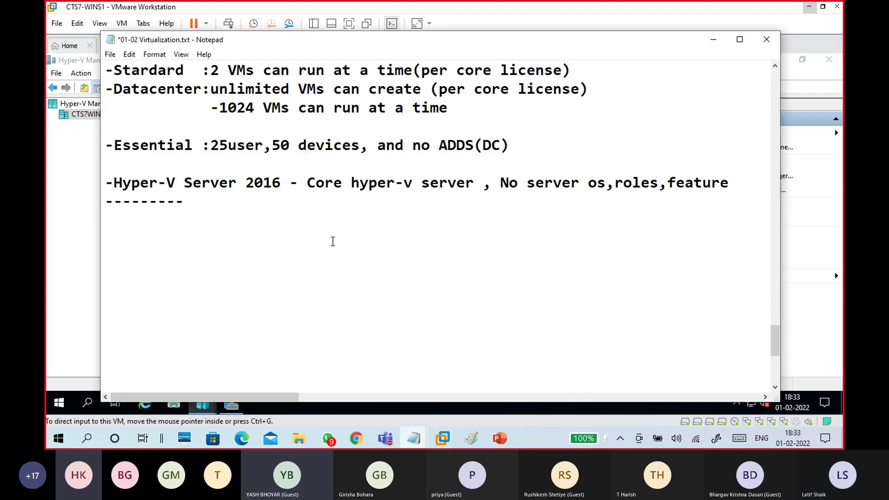
pyautogui.write('Crea')
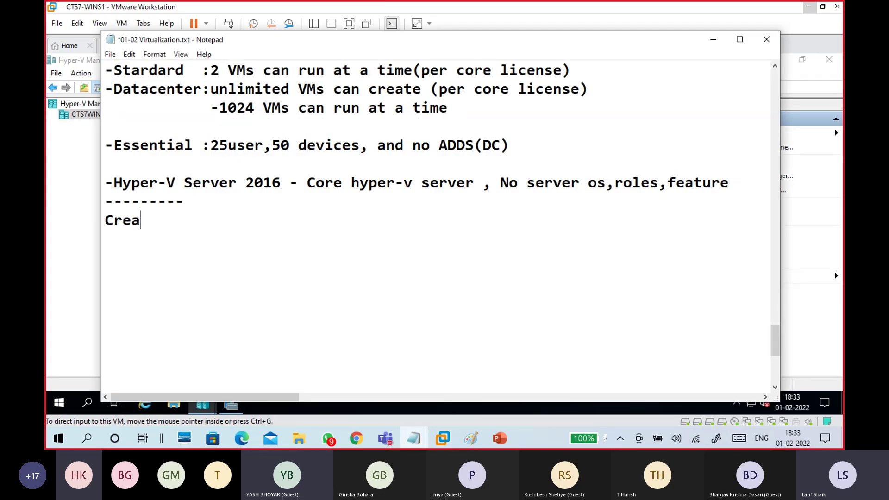
pyautogui.write('te a New VM in')
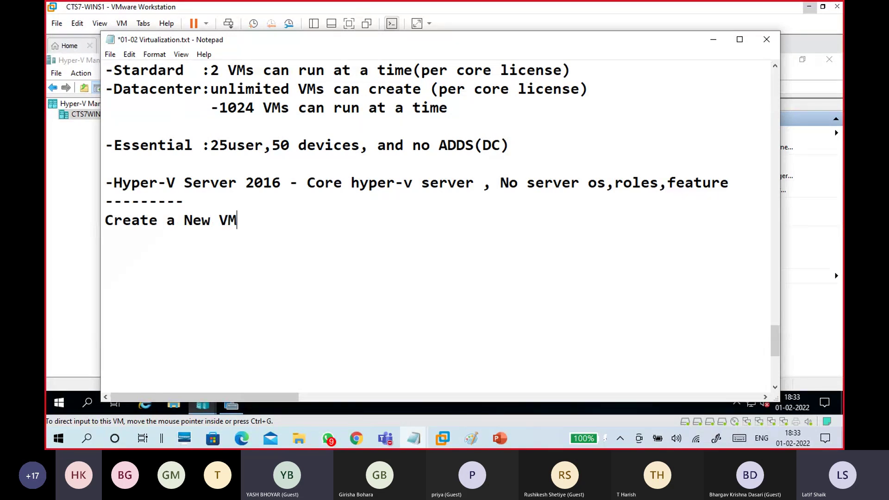
pyautogui.press('BackSpace')
pyautogui.press('BackSpace')
pyautogui.press('BackSpace')
pyautogui.press('BackSpace')
pyautogui.press('BackSpace')
pyautogui.write('irt')
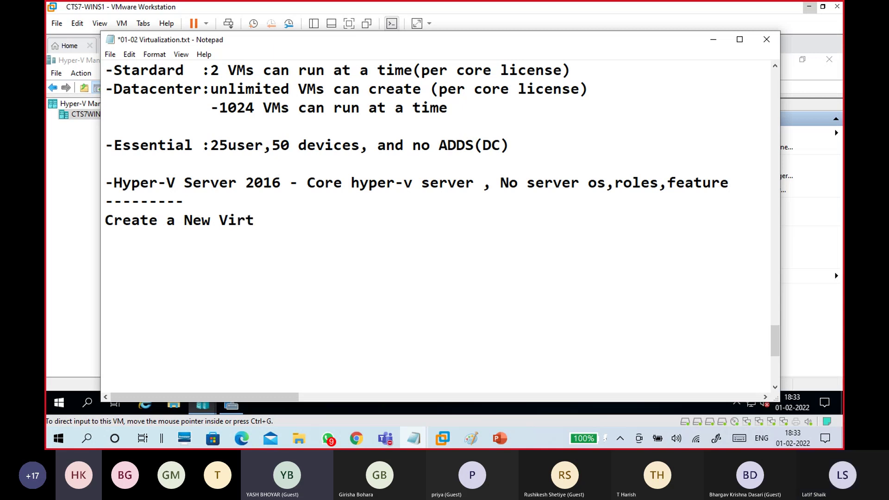
pyautogui.write('ual machi')
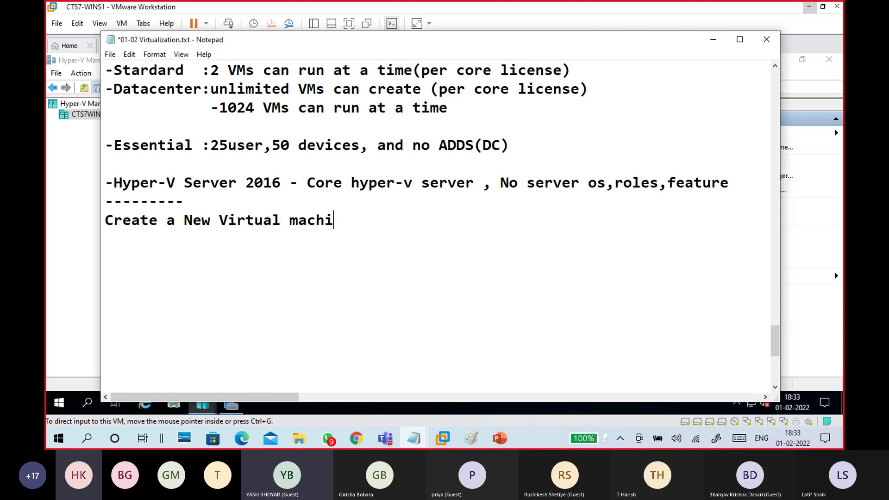
pyautogui.write('ne In Hy')
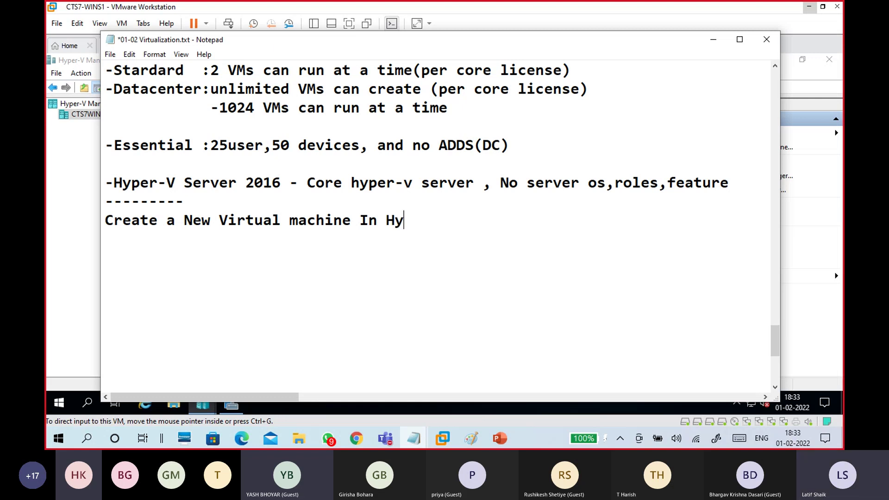
pyautogui.write('per-V')
pyautogui.click(365, 224)
pyautogui.press('Delete')
pyautogui.write('i')
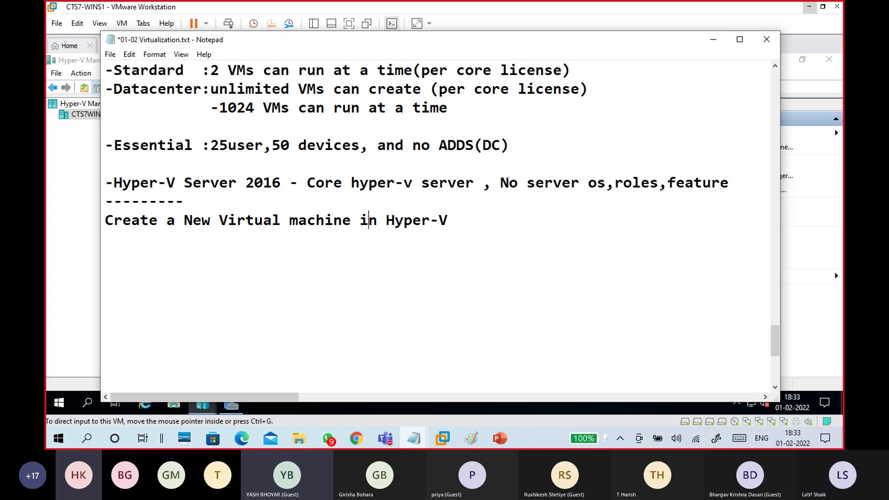
# Add the heading "Generations of VMs:" below the new virtual machine line, leaving a blank line between them.
pyautogui.click(346, 242)
pyautogui.scroll(-1, 346, 241)
pyautogui.press('Return')
pyautogui.write('e')
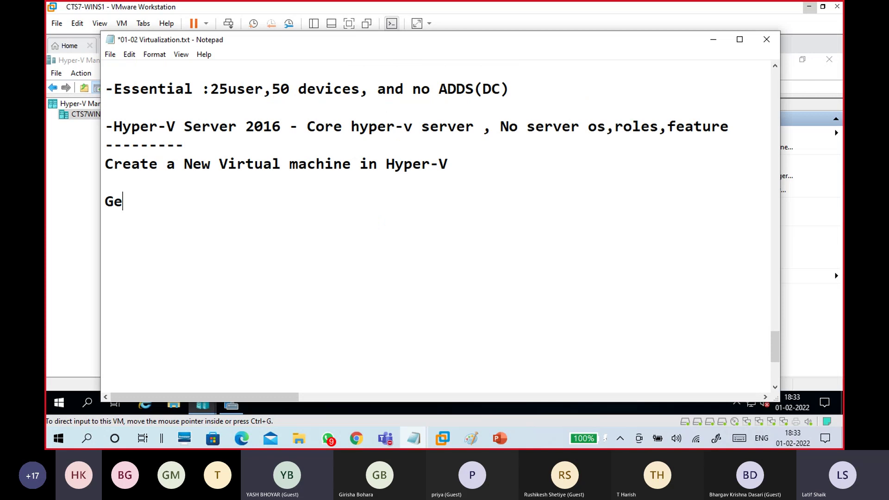
pyautogui.write('neration')
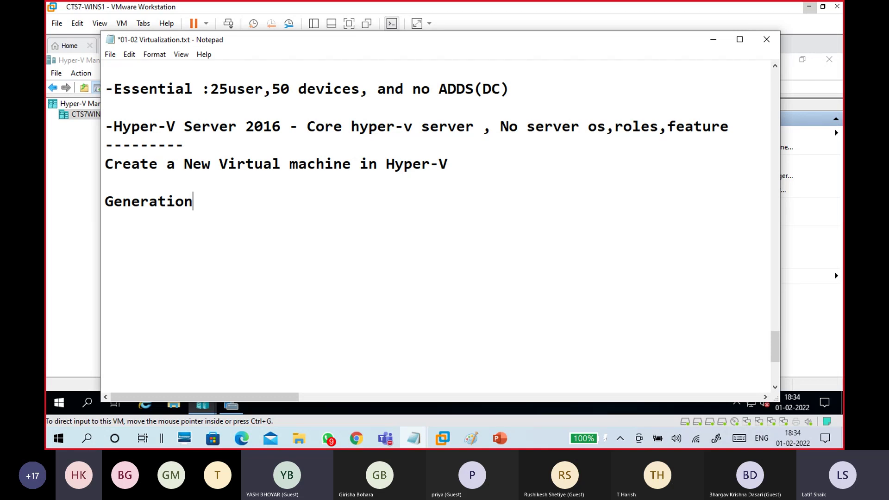
pyautogui.write('1')
pyautogui.press('BackSpace')
pyautogui.press('BackSpace')
pyautogui.write('s of')
pyautogui.write(' Vi')
pyautogui.press('BackSpace')
pyautogui.write('Ms')
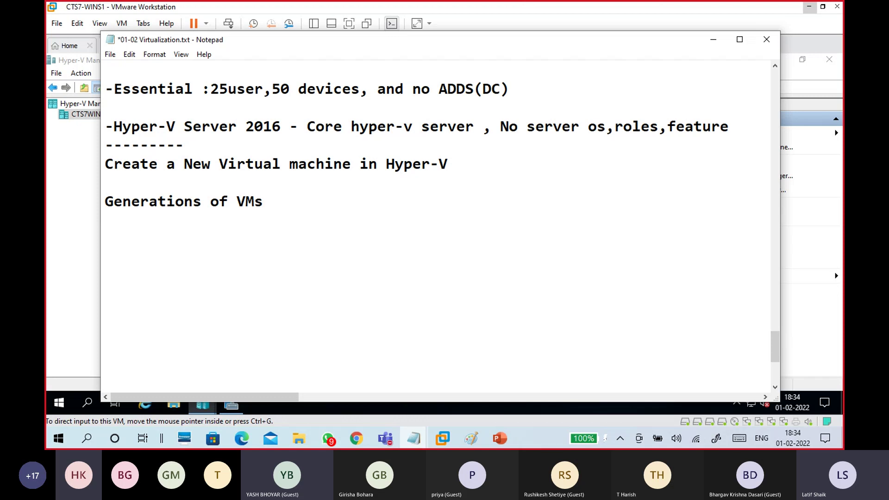
pyautogui.write(':')
# Add the subheadings "Generation 1:" and "Generation 2:" under the generations heading, with blank lines between them for notes.
pyautogui.press('Return')
pyautogui.press('Return')
pyautogui.write('gene')
pyautogui.press('BackSpace')
pyautogui.press('BackSpace')
pyautogui.press('BackSpace')
pyautogui.press('BackSpace')
pyautogui.write('Gere')
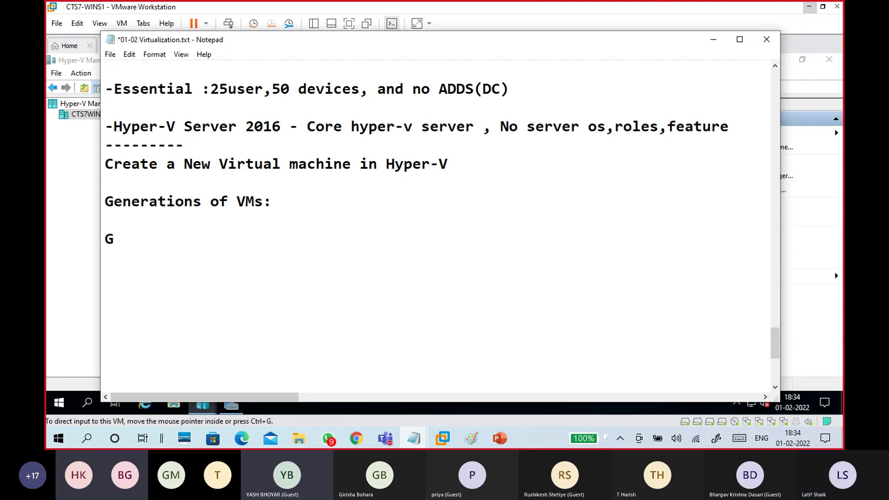
pyautogui.press('BackSpace')
pyautogui.press('BackSpace')
pyautogui.write('neratio')
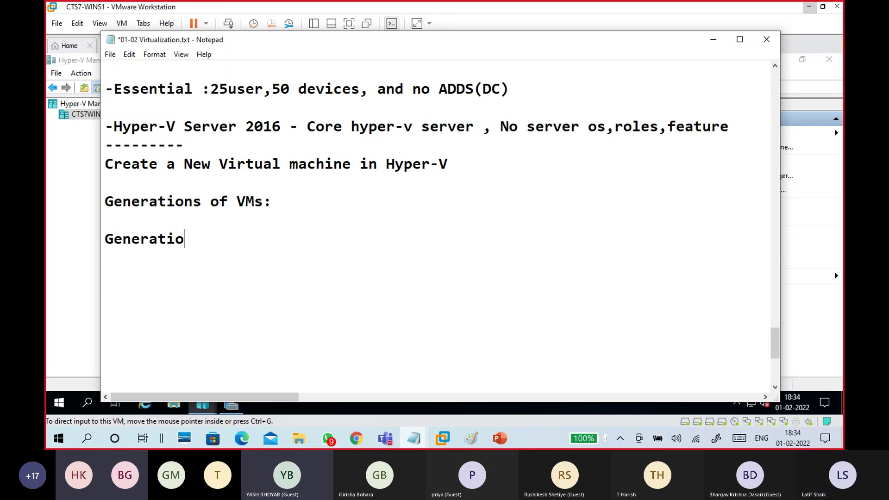
pyautogui.write('n 1:')
pyautogui.press('Return')
pyautogui.press('Return')
pyautogui.press('Return')
pyautogui.write('Generati')
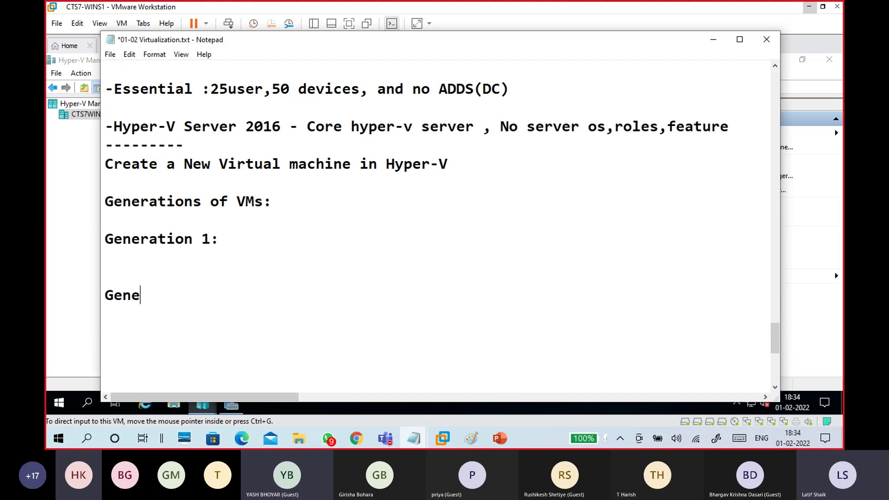
pyautogui.write('on 2:')
pyautogui.press('Up')
pyautogui.press('Up')
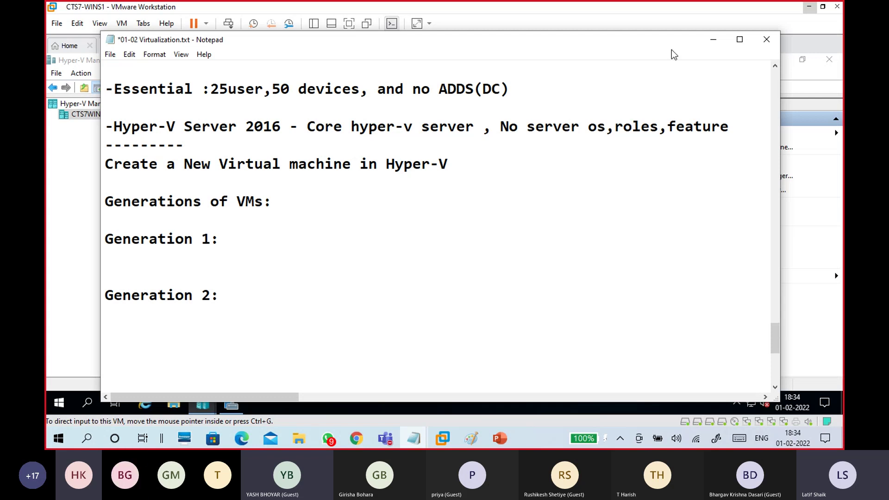
# Move the notes out of the way and capture a full-screen snip of the wizard's Specify Generation page in Snip & Sketch.
pyautogui.moveTo(559, 39); pyautogui.dragTo(587, 363)
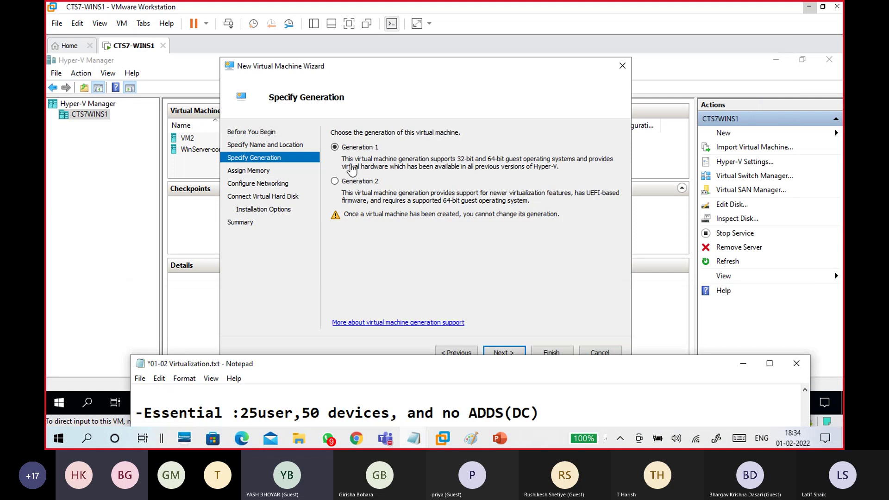
pyautogui.click(743, 364)
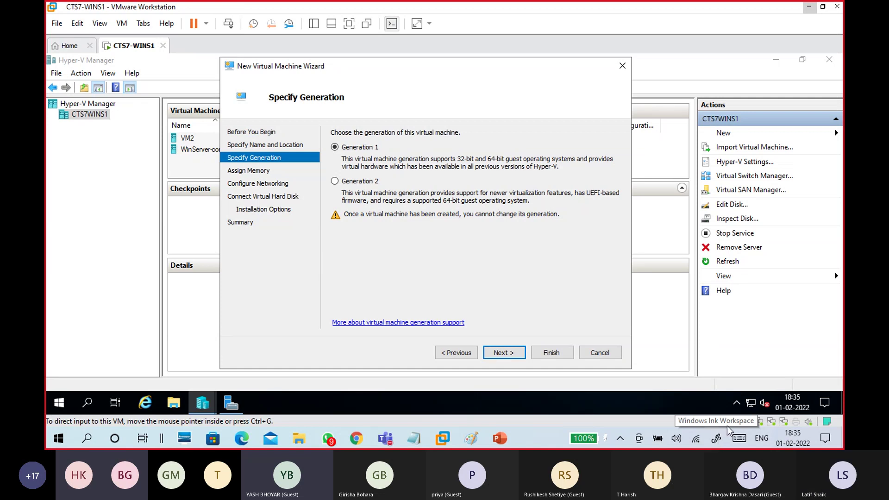
pyautogui.click(716, 438)
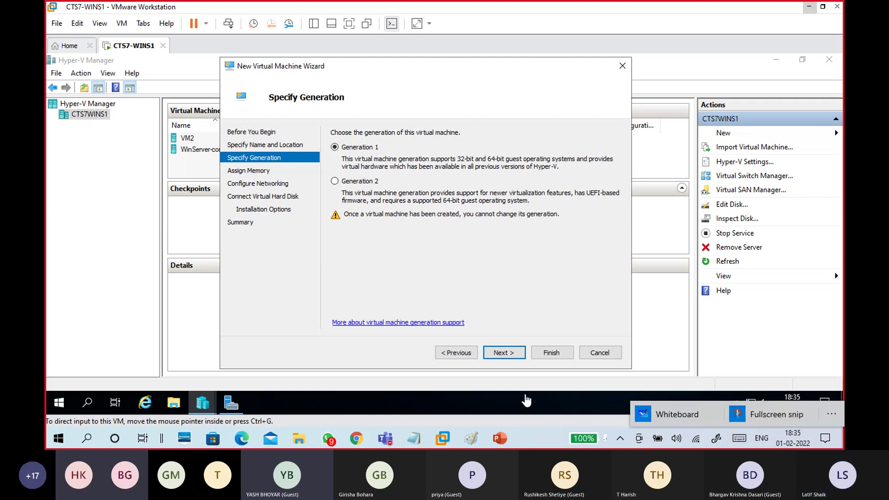
pyautogui.click(521, 402)
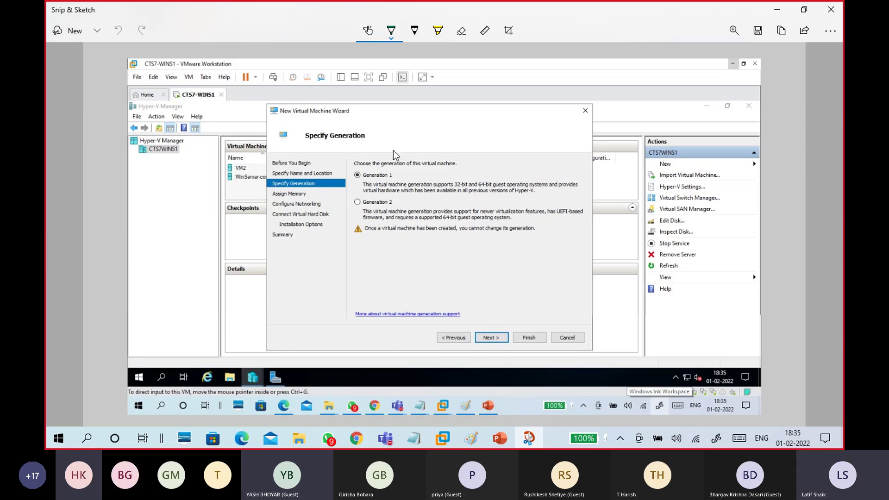
# Crop the snip to just the New Virtual Machine Wizard window and apply the crop.
pyautogui.click(508, 31)
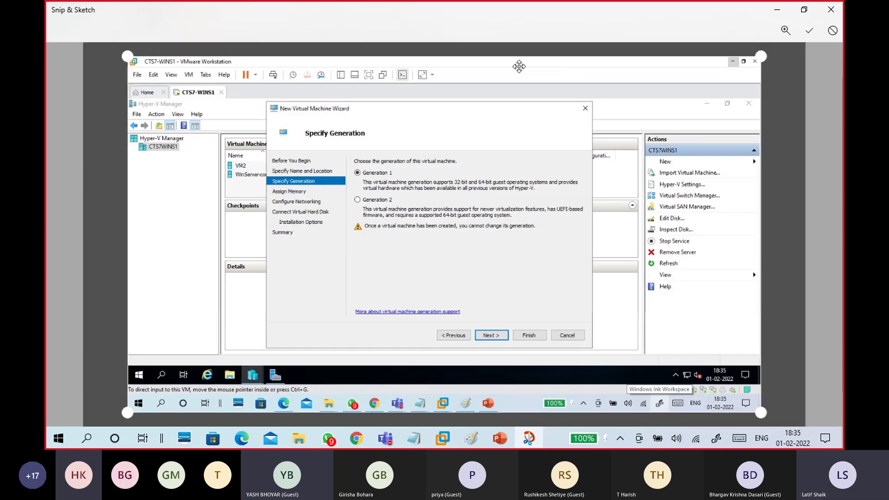
pyautogui.moveTo(124, 57); pyautogui.dragTo(267, 99)
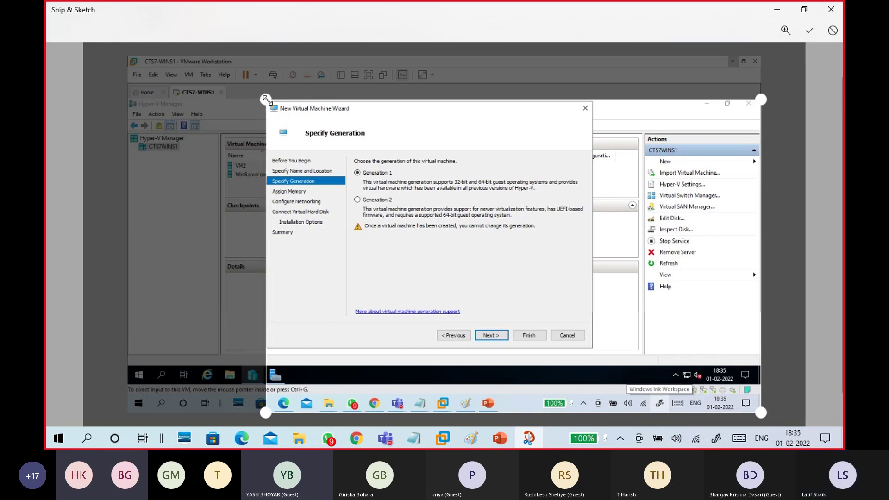
pyautogui.moveTo(796, 412)
pyautogui.mouseDown()
pyautogui.moveTo(737, 376)
pyautogui.moveTo(604, 340)
pyautogui.mouseUp()
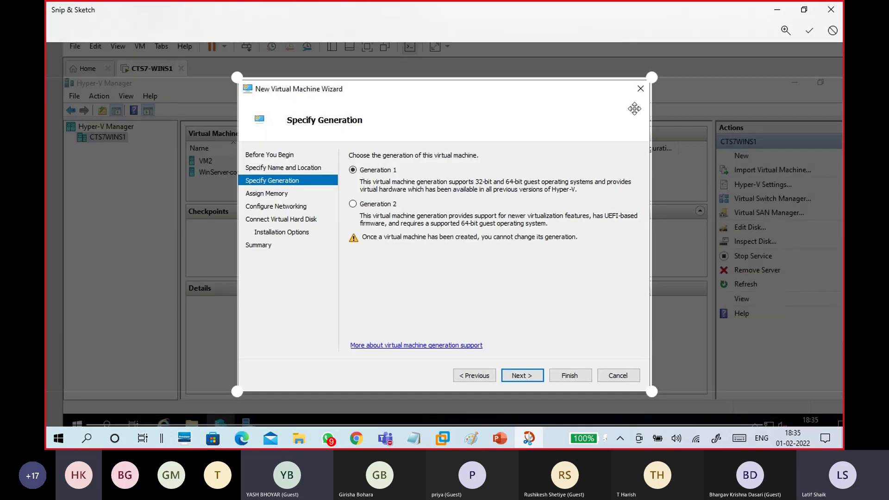
pyautogui.moveTo(651, 79); pyautogui.dragTo(650, 81)
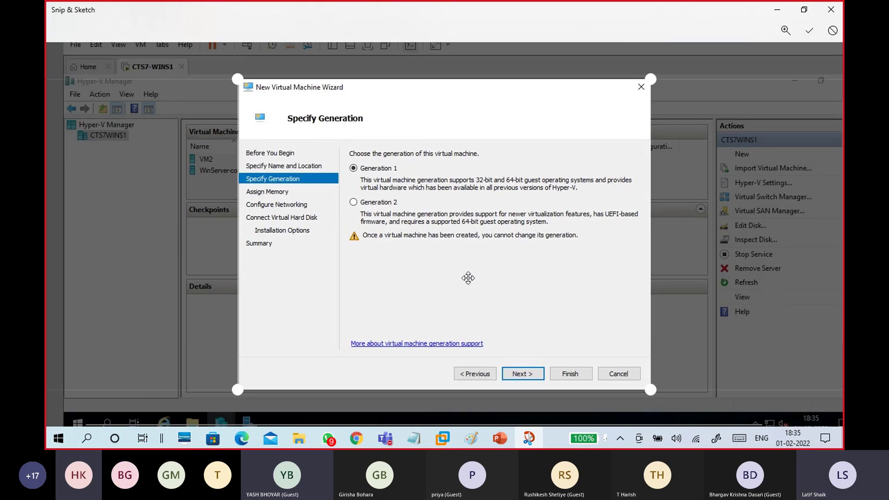
pyautogui.click(809, 30)
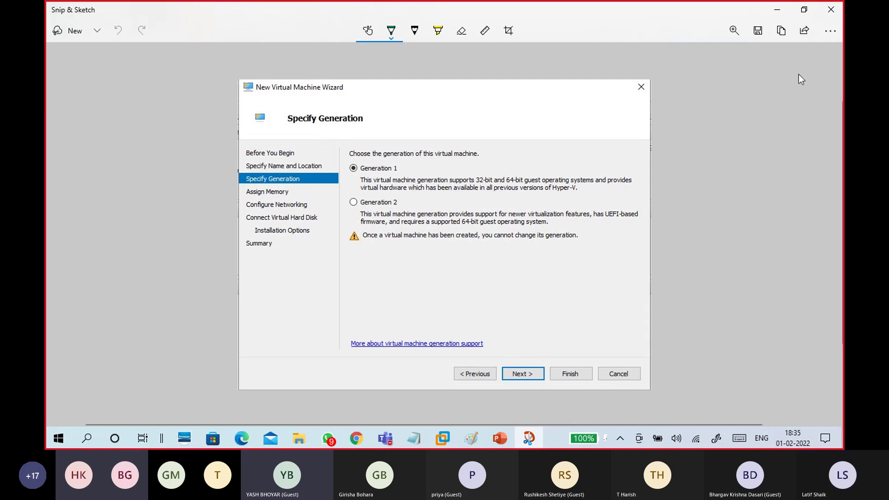
# Enlarge the cropped snip to read the Generation 1 and Generation 2 descriptions.
pyautogui.click(734, 31)
pyautogui.click(734, 31)
pyautogui.click(733, 32)
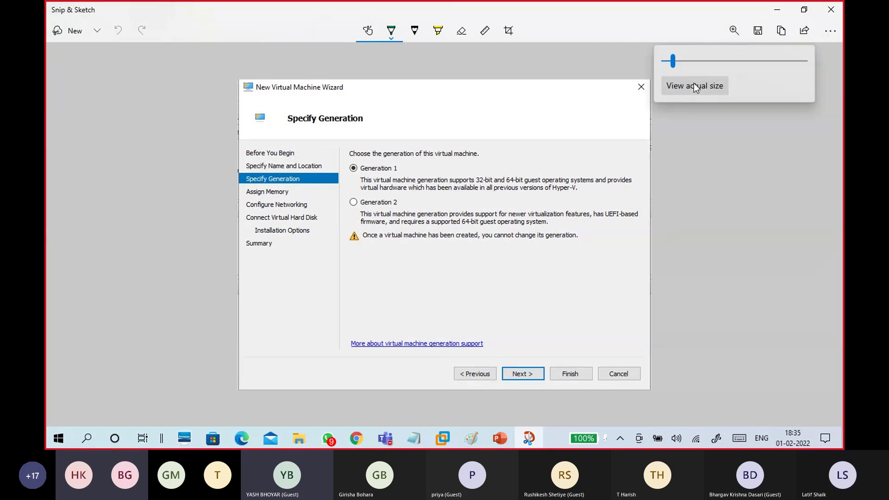
pyautogui.moveTo(676, 59); pyautogui.dragTo(704, 62)
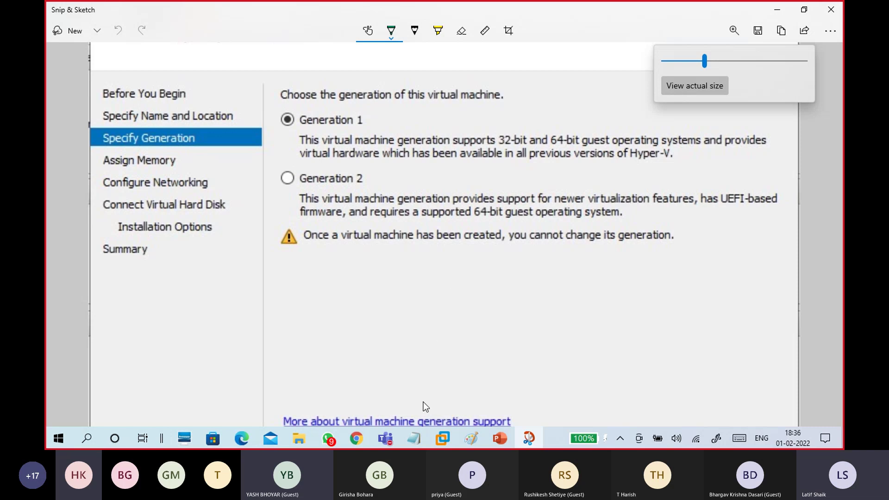
# Switch back to the Virtualization notes in Notepad and reposition the window so the generation headings are fully in view.
pyautogui.moveTo(417, 435)
pyautogui.click(437, 400)
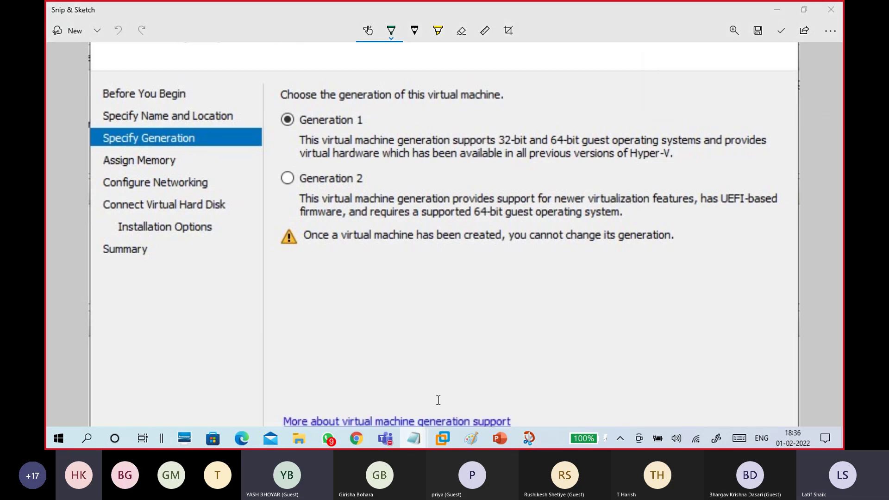
pyautogui.moveTo(406, 364); pyautogui.dragTo(439, 26)
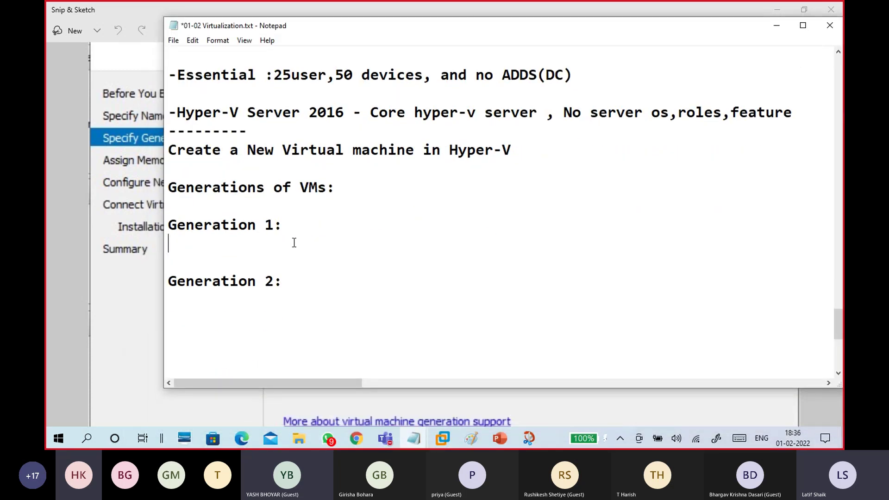
# Add the note "-support BIOS-base OSs" under the Generation 1 heading.
pyautogui.write('-')
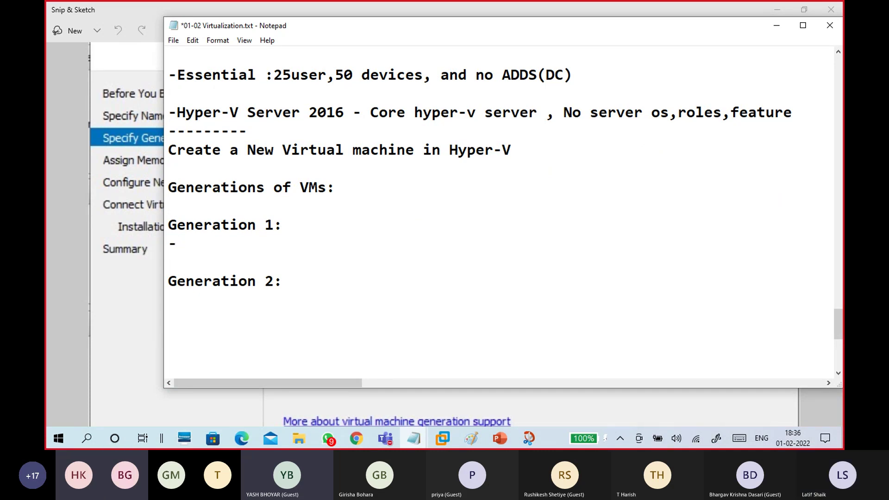
pyautogui.write('BIOS')
pyautogui.press('Left')
pyautogui.press('Left')
pyautogui.press('Left')
pyautogui.press('Left')
pyautogui.press('Left')
pyautogui.write('suppo')
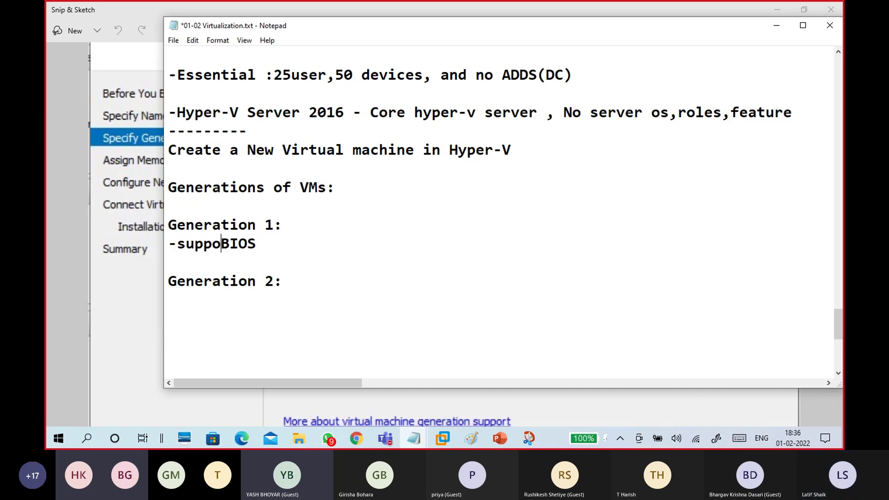
pyautogui.write('rt')
pyautogui.click(303, 245)
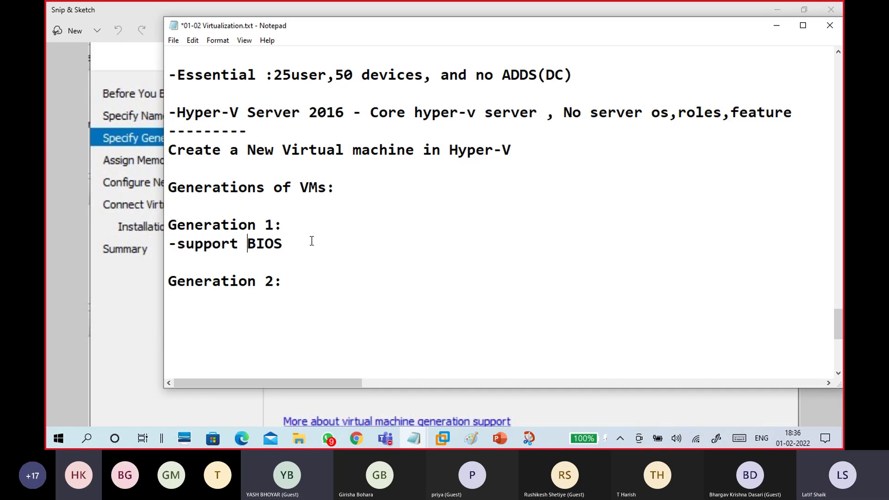
pyautogui.press('BackSpace')
pyautogui.write('-base')
pyautogui.write('OSs')
pyautogui.press('Return')
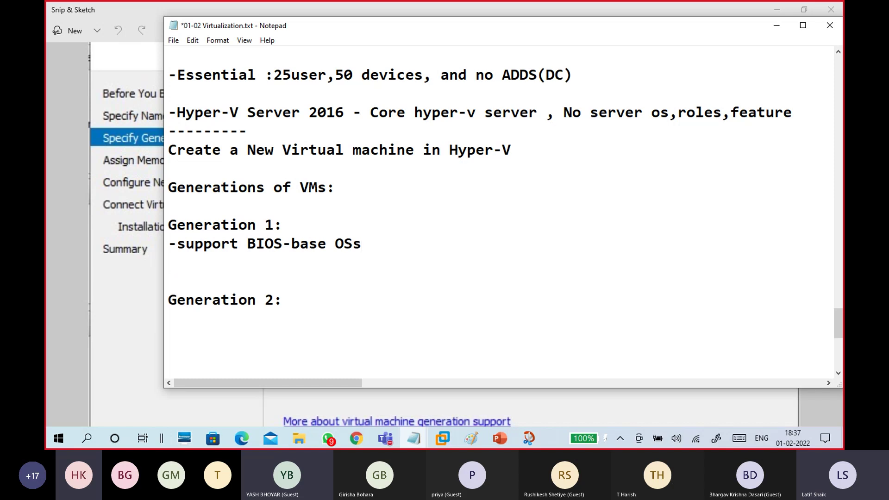
# Add the note "-32bit and 64bit OS" as the second Generation 1 point.
pyautogui.write('-')
pyautogui.write('32bit a')
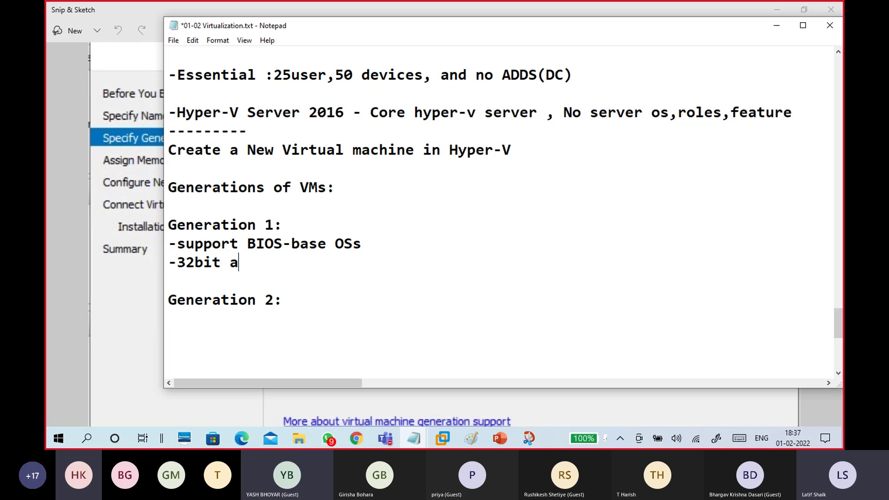
pyautogui.write('nd 64bit OS')
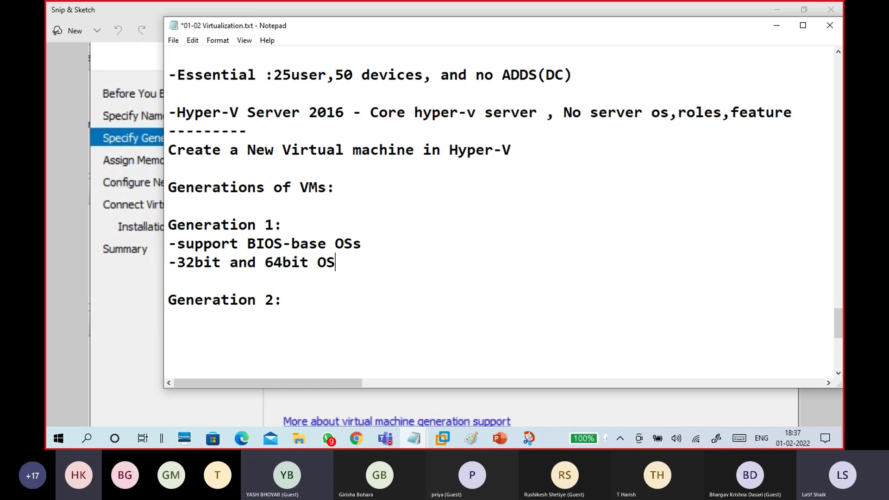
# Add a third Generation 1 point reading "-Windows , Linux, Unix ...".
pyautogui.press('Return')
pyautogui.write('-')
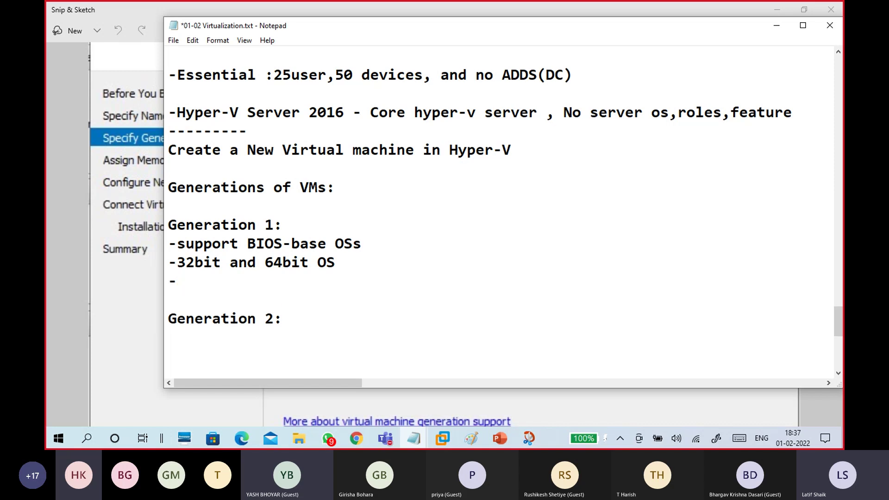
pyautogui.write('Wind')
pyautogui.write('o')
pyautogui.press('BackSpace')
pyautogui.write('dows , ')
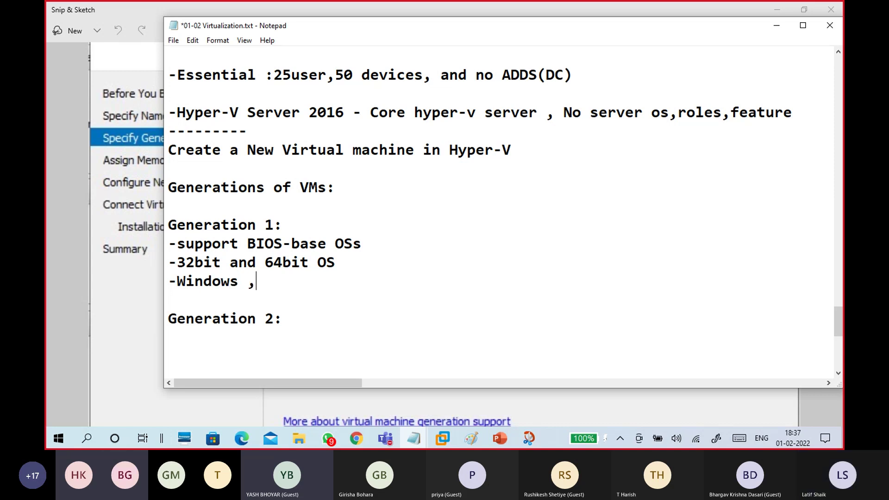
pyautogui.write('Linux')
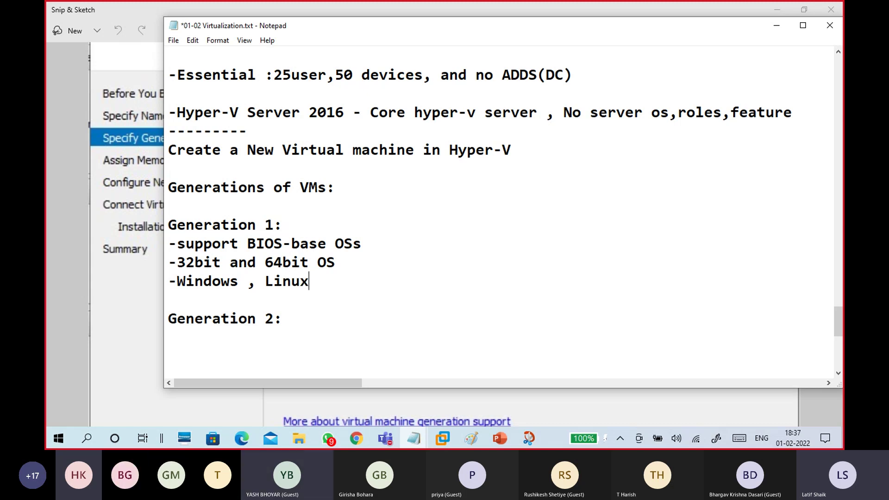
pyautogui.write(', Unix ...')
# Write "-Support UEFI-Based OSs" as the first point under the Generation 2 heading.
pyautogui.scroll(-2, 303, 244)
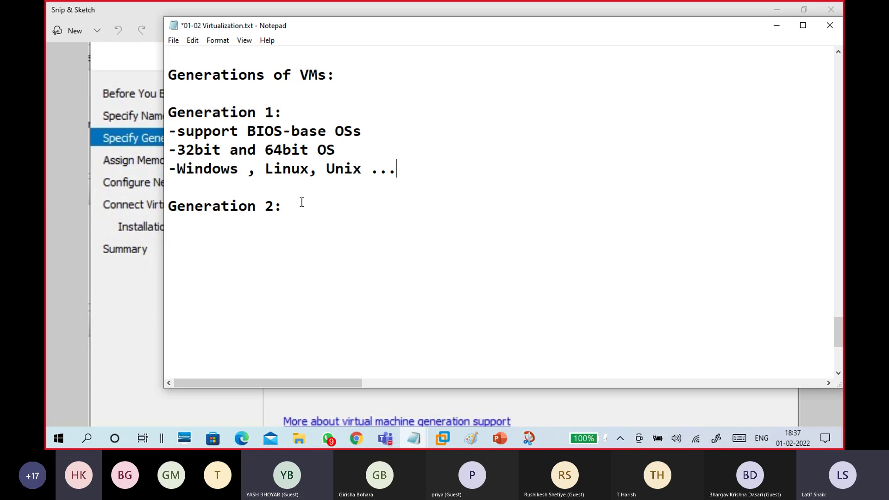
pyautogui.click(291, 244)
pyautogui.click(286, 225)
pyautogui.write('-Support ')
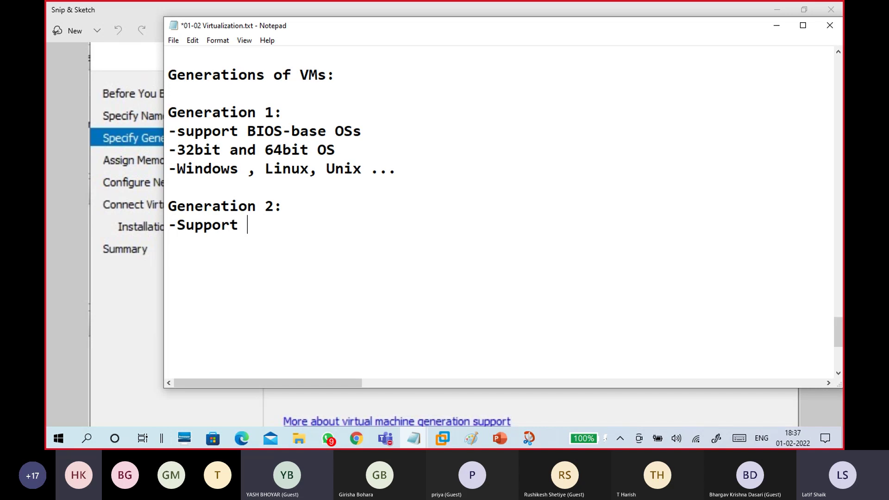
pyautogui.write('UEFI-Based ')
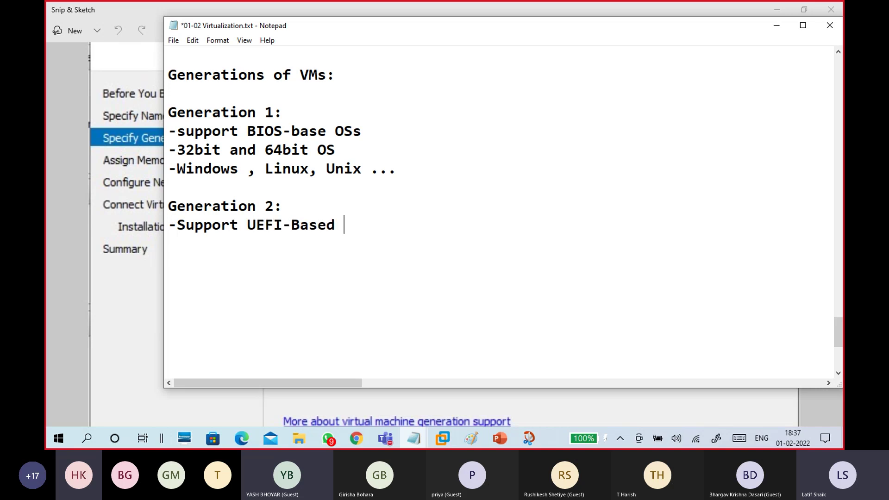
pyautogui.write('OSs')
# Correct "BIOS-base" to "BIOS-Based" in the first Generation 1 point.
pyautogui.click(300, 131)
pyautogui.press('BackSpace')
pyautogui.write('B')
pyautogui.click(327, 131)
pyautogui.write('d')
# Add the note "-64bit OS" as the second Generation 2 point.
pyautogui.moveTo(388, 228); pyautogui.dragTo(169, 227)
pyautogui.click(189, 243)
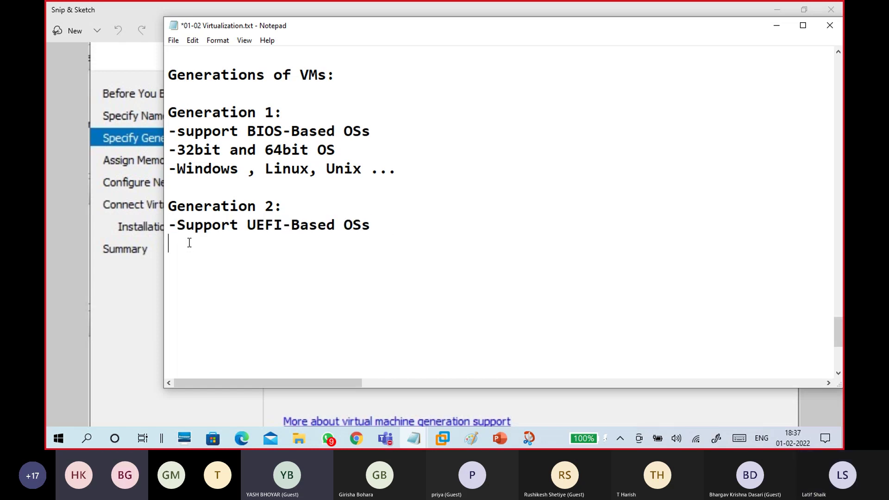
pyautogui.write('-')
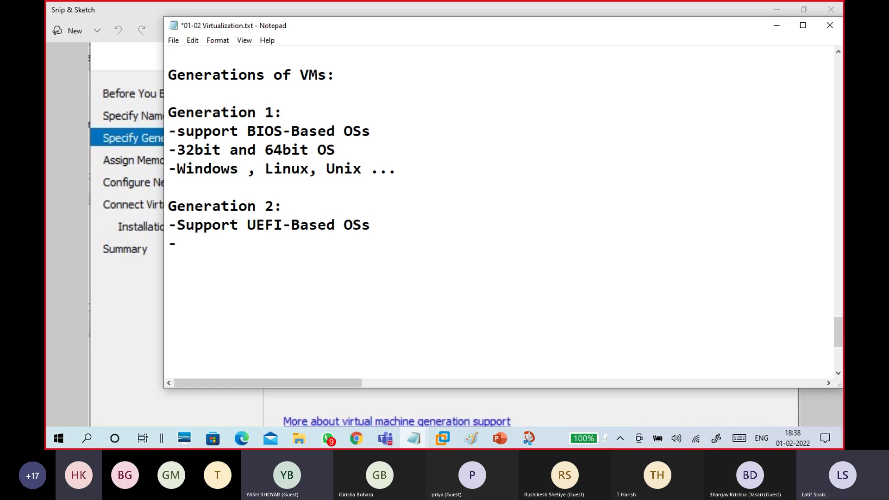
pyautogui.write('64bit OSs')
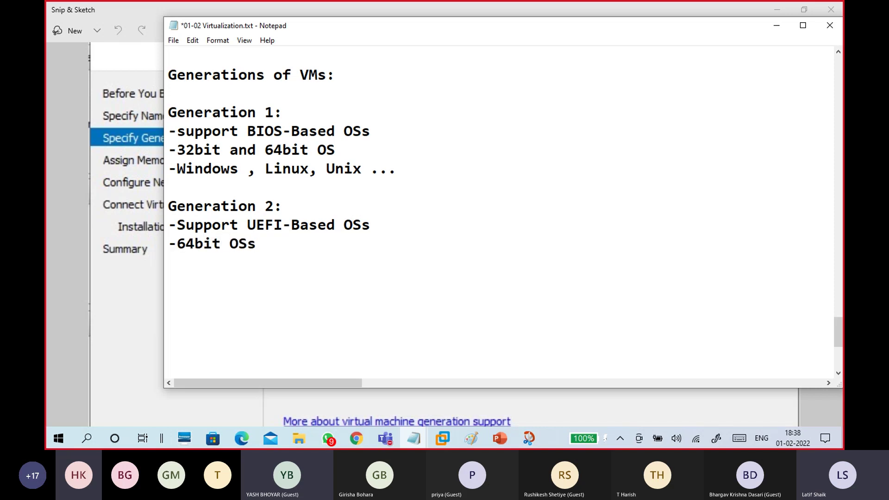
pyautogui.press('BackSpace')
# Add a third Generation 2 point reading "-Newer versions of OS".
pyautogui.press('Return')
pyautogui.write('-')
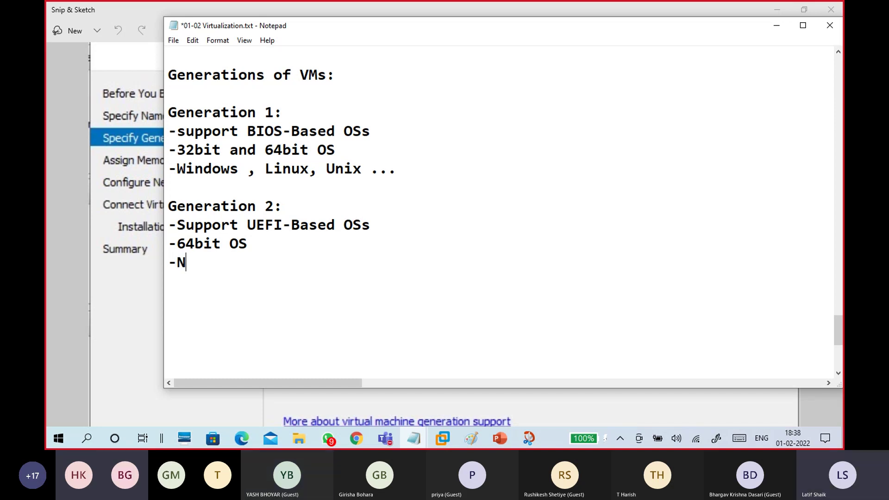
pyautogui.write('Newer versions of ')
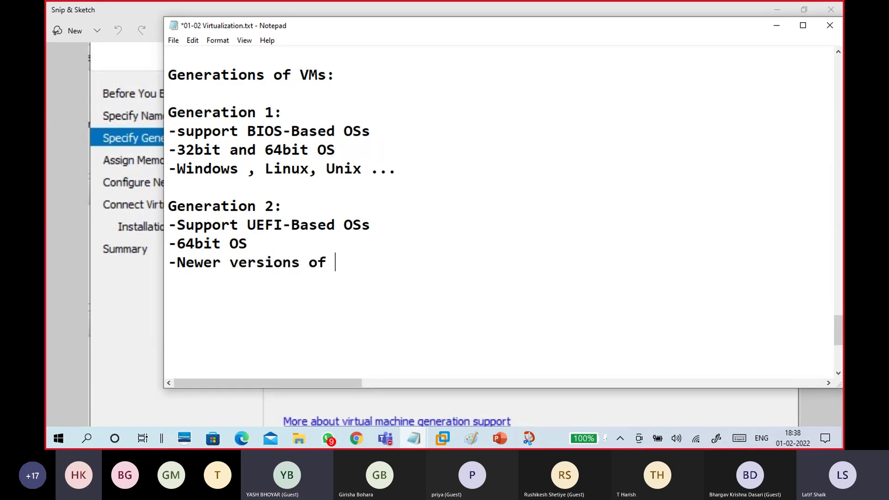
pyautogui.write('OSs')
pyautogui.press('BackSpace')
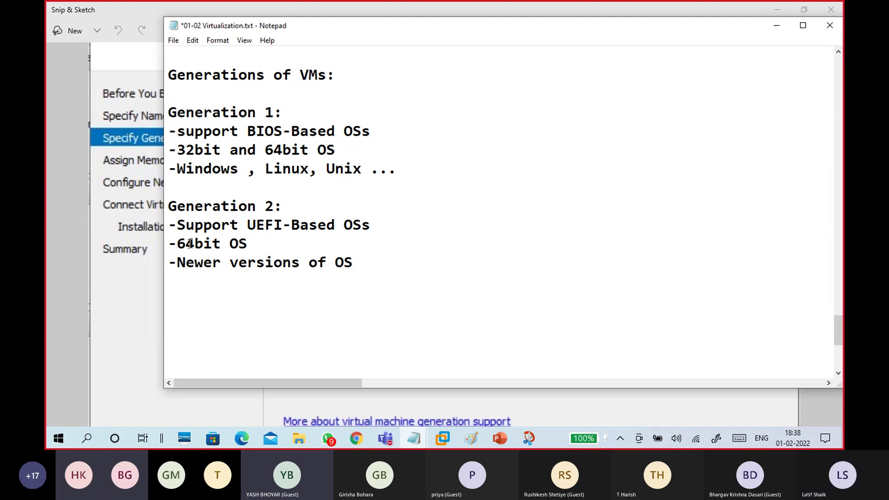
pyautogui.moveTo(249, 244); pyautogui.dragTo(164, 227)
pyautogui.click(203, 168)
pyautogui.click(335, 239)
pyautogui.moveTo(373, 258); pyautogui.dragTo(165, 212)
pyautogui.click(221, 273)
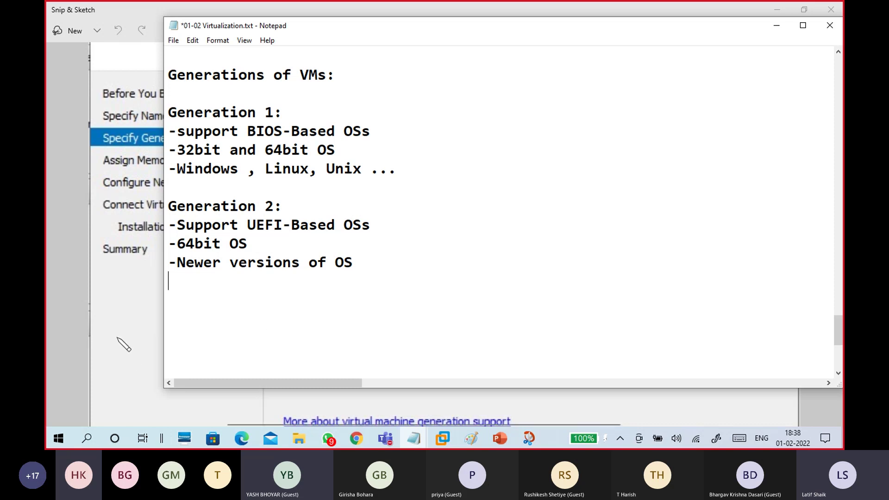
# Switch to the CTS7-WINS1 machine in VMware Workstation and continue the New Virtual Machine Wizard with Generation 1.
pyautogui.click(443, 441)
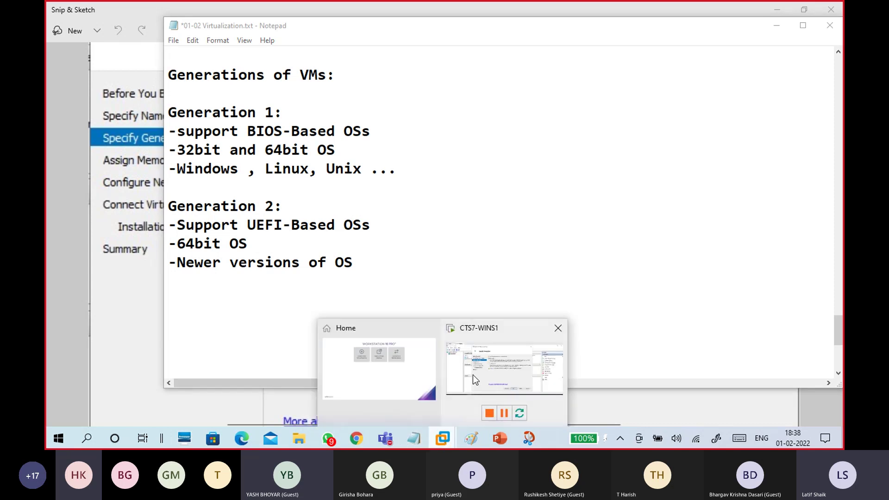
pyautogui.click(473, 374)
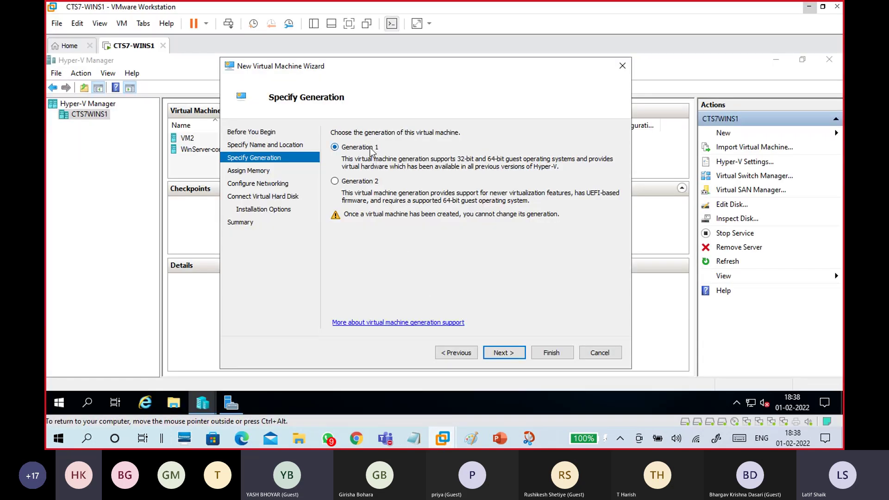
pyautogui.click(512, 354)
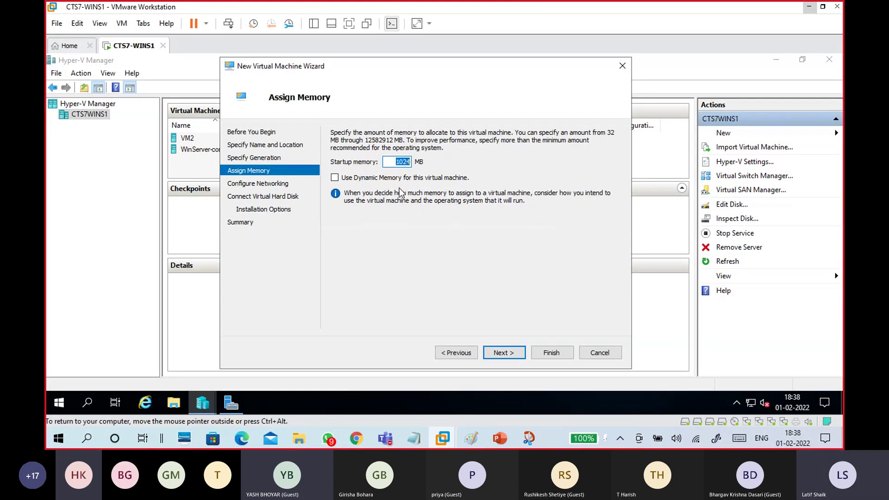
# Enable Dynamic Memory for the virtual machine and keep the startup memory at 1024 MB.
pyautogui.click(335, 177)
pyautogui.click(391, 162)
pyautogui.moveTo(391, 162); pyautogui.dragTo(436, 164)
# Switch to Paint and start a new blank picture.
pyautogui.click(472, 438)
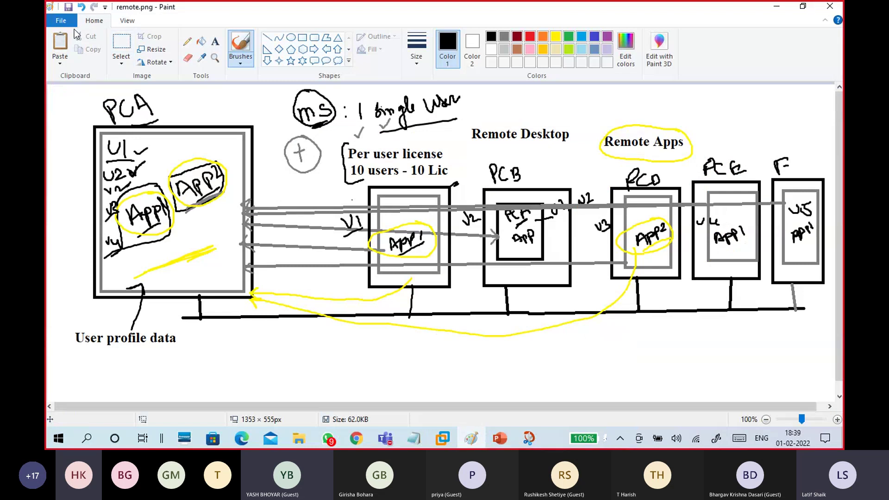
pyautogui.click(60, 20)
pyautogui.click(76, 41)
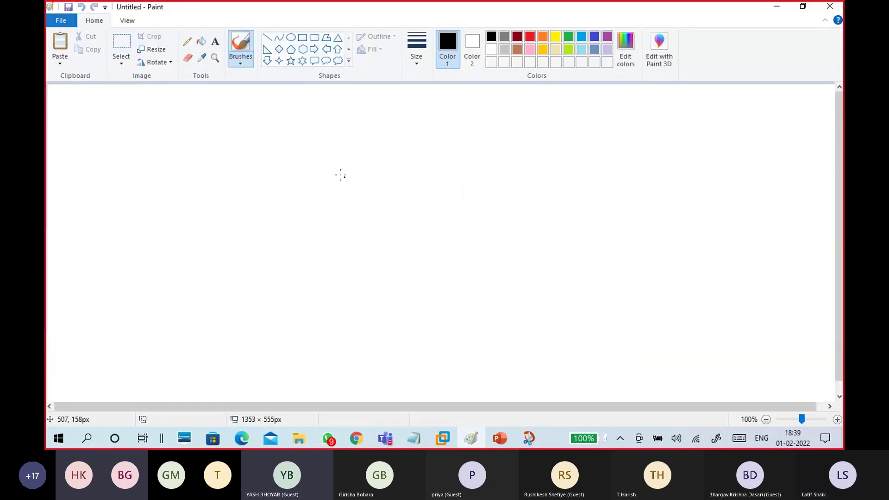
# Draw an upright rectangle in the upper middle of the canvas and handwrite "VM" above it with the brush.
pyautogui.click(303, 39)
pyautogui.moveTo(307, 132); pyautogui.dragTo(396, 250)
pyautogui.click(294, 85)
pyautogui.click(240, 59)
pyautogui.click(171, 82)
pyautogui.moveTo(338, 111)
pyautogui.mouseDown()
pyautogui.moveTo(361, 111)
pyautogui.moveTo(368, 121)
pyautogui.mouseUp()
# Handwrite an underlined, ticked and circled "1024" beside the VM rectangle, adding a small mark inside the rectangle and a short horizontal line beyond the number.
pyautogui.moveTo(417, 218)
pyautogui.mouseDown()
pyautogui.moveTo(463, 188)
pyautogui.moveTo(466, 211)
pyautogui.mouseUp()
pyautogui.moveTo(422, 242); pyautogui.dragTo(479, 210)
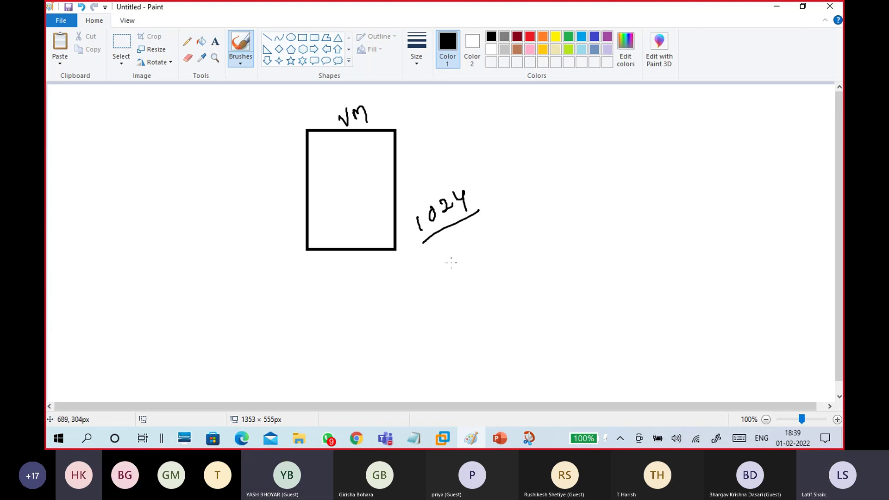
pyautogui.moveTo(319, 206)
pyautogui.mouseDown()
pyautogui.moveTo(327, 196)
pyautogui.moveTo(320, 208)
pyautogui.mouseUp()
pyautogui.moveTo(476, 186); pyautogui.dragTo(488, 179)
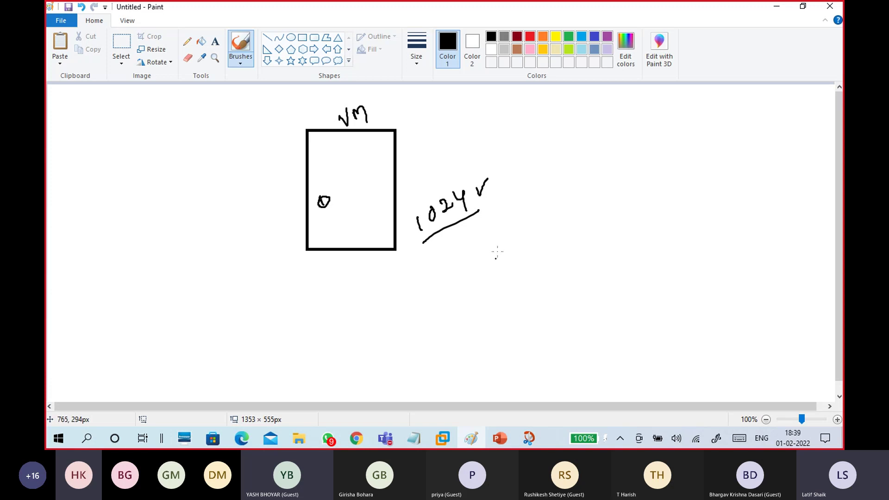
pyautogui.moveTo(506, 196); pyautogui.dragTo(532, 192)
pyautogui.moveTo(468, 192)
pyautogui.mouseDown()
pyautogui.moveTo(430, 191)
pyautogui.moveTo(409, 205)
pyautogui.moveTo(433, 235)
pyautogui.moveTo(486, 197)
pyautogui.moveTo(475, 222)
pyautogui.mouseUp()
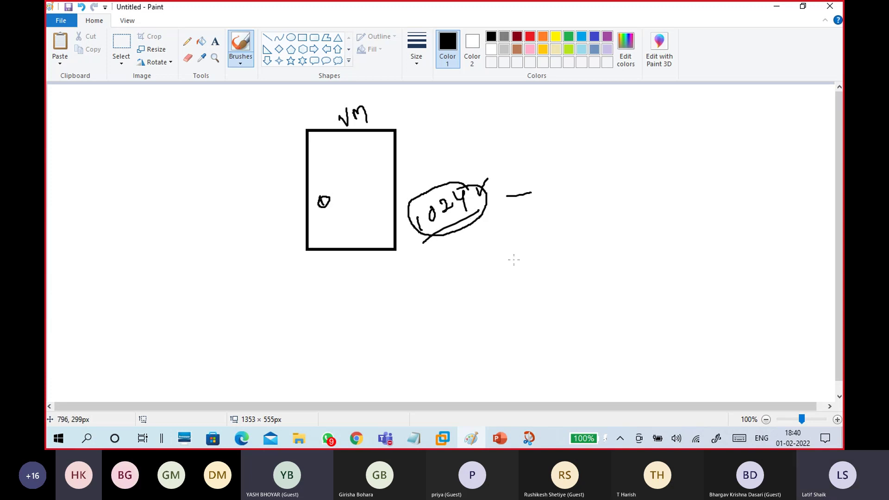
# Draw a vertical scale down from the short horizontal line, with a mark labelled "800M" and an arrow to "RAM".
pyautogui.moveTo(531, 192)
pyautogui.mouseDown()
pyautogui.moveTo(532, 232)
pyautogui.moveTo(549, 212)
pyautogui.mouseUp()
pyautogui.moveTo(566, 211)
pyautogui.mouseDown()
pyautogui.moveTo(574, 222)
pyautogui.moveTo(582, 209)
pyautogui.moveTo(604, 209)
pyautogui.mouseUp()
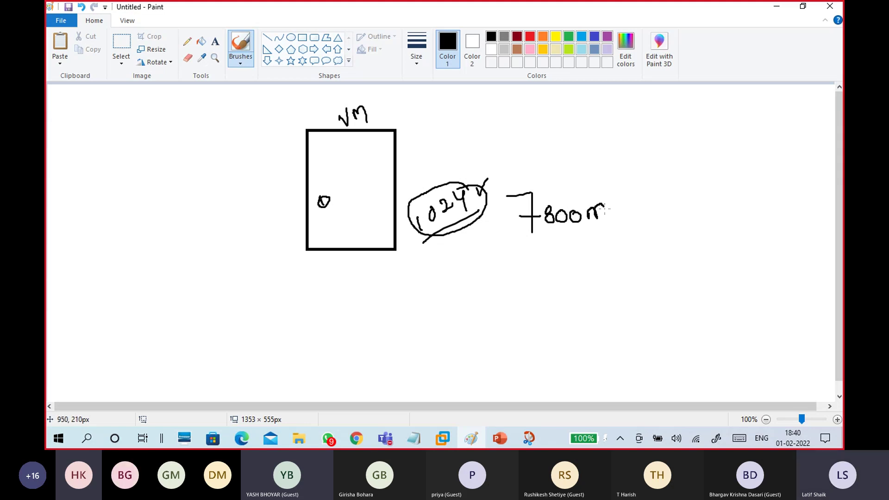
pyautogui.moveTo(507, 195)
pyautogui.mouseDown()
pyautogui.moveTo(562, 186)
pyautogui.moveTo(532, 212)
pyautogui.moveTo(535, 239)
pyautogui.moveTo(533, 215)
pyautogui.mouseUp()
pyautogui.moveTo(617, 212); pyautogui.dragTo(681, 209)
pyautogui.moveTo(684, 209)
pyautogui.mouseDown()
pyautogui.moveTo(689, 196)
pyautogui.moveTo(697, 209)
pyautogui.moveTo(718, 199)
pyautogui.mouseUp()
pyautogui.moveTo(608, 197); pyautogui.dragTo(617, 195)
# Add a lower mark labelled "600 M" with an arrow, and lengthen the vertical scale line down through it.
pyautogui.moveTo(522, 247)
pyautogui.mouseDown()
pyautogui.moveTo(553, 252)
pyautogui.moveTo(608, 241)
pyautogui.mouseUp()
pyautogui.moveTo(607, 242); pyautogui.dragTo(660, 240)
pyautogui.moveTo(653, 235); pyautogui.dragTo(654, 248)
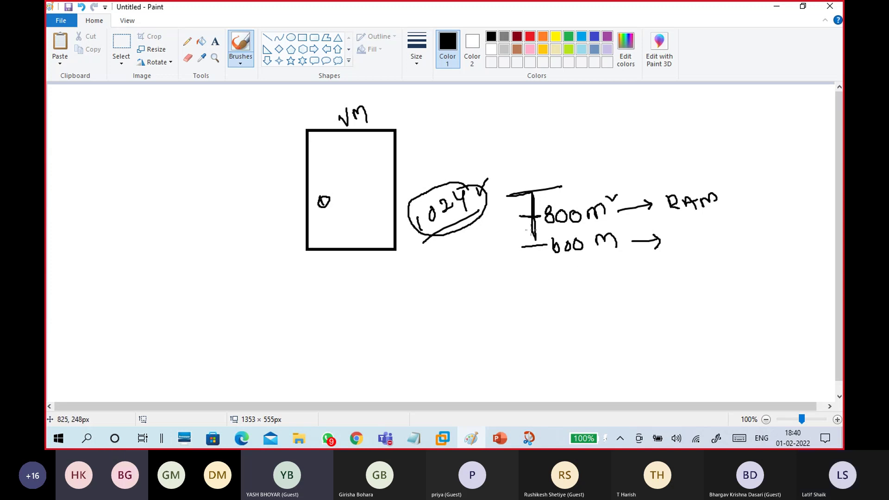
pyautogui.moveTo(533, 240)
pyautogui.mouseDown()
pyautogui.moveTo(534, 268)
pyautogui.moveTo(531, 235)
pyautogui.mouseUp()
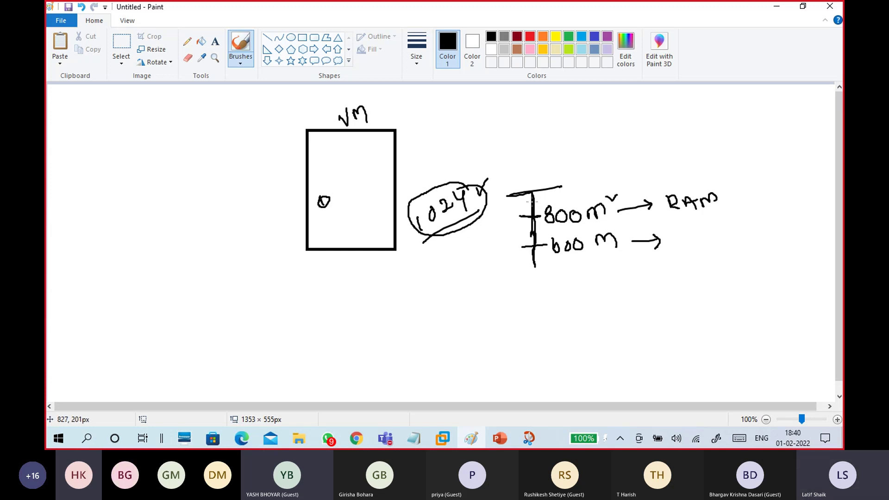
# Thicken the lower scale line, extend it upward past the horizontal line, and add a "1.2 G" mark with an arrow and further marks above.
pyautogui.moveTo(534, 210); pyautogui.dragTo(535, 267)
pyautogui.moveTo(532, 214); pyautogui.dragTo(515, 98)
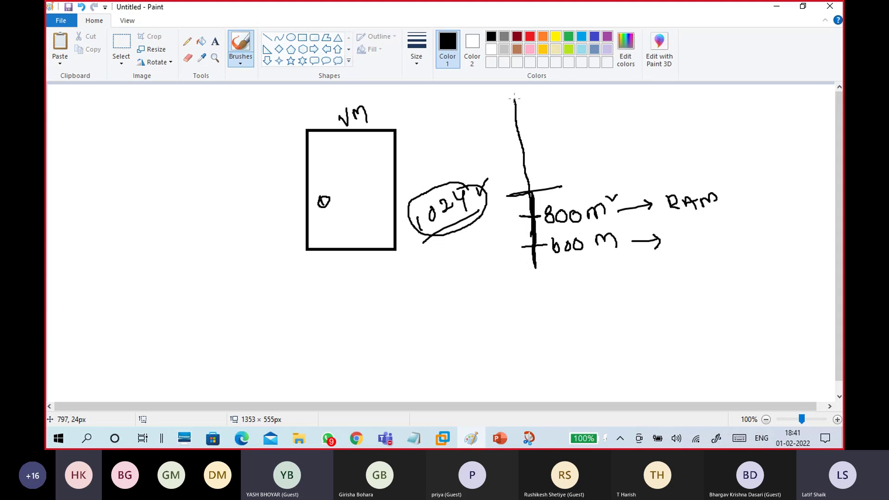
pyautogui.moveTo(516, 164)
pyautogui.mouseDown()
pyautogui.moveTo(617, 138)
pyautogui.moveTo(622, 146)
pyautogui.mouseUp()
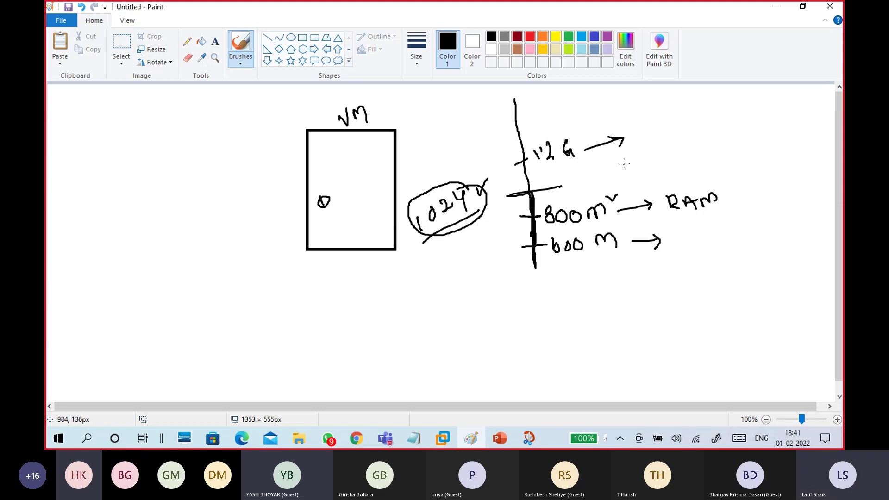
pyautogui.moveTo(511, 133); pyautogui.dragTo(537, 124)
pyautogui.moveTo(547, 117)
pyautogui.mouseDown()
pyautogui.moveTo(542, 130)
pyautogui.moveTo(521, 98)
pyautogui.mouseUp()
pyautogui.moveTo(523, 98); pyautogui.dragTo(536, 105)
# Minimize Paint, accept the dynamic 1024 MB startup memory in the New Virtual Machine Wizard, and set the network connection to Externalswtich2.
pyautogui.click(769, 9)
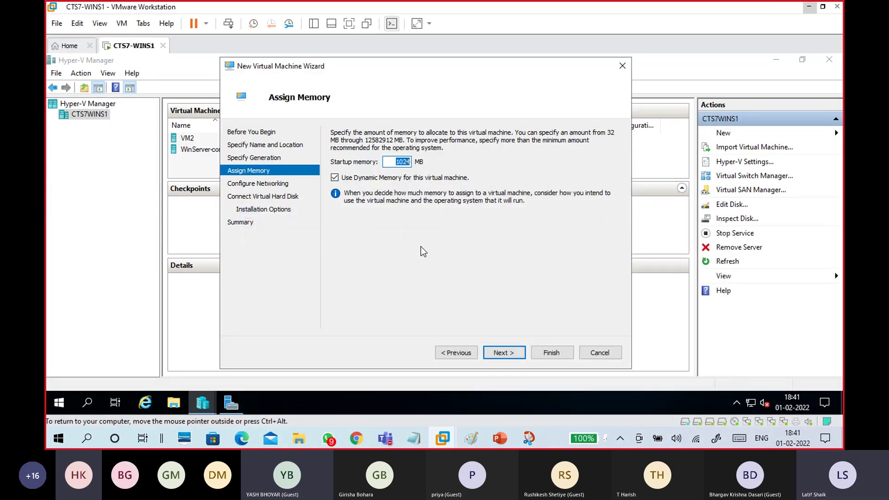
pyautogui.click(504, 353)
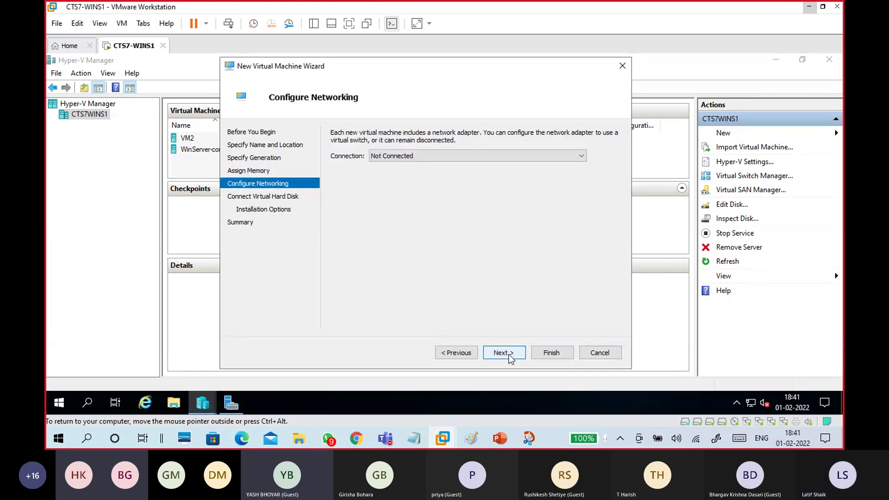
pyautogui.click(400, 157)
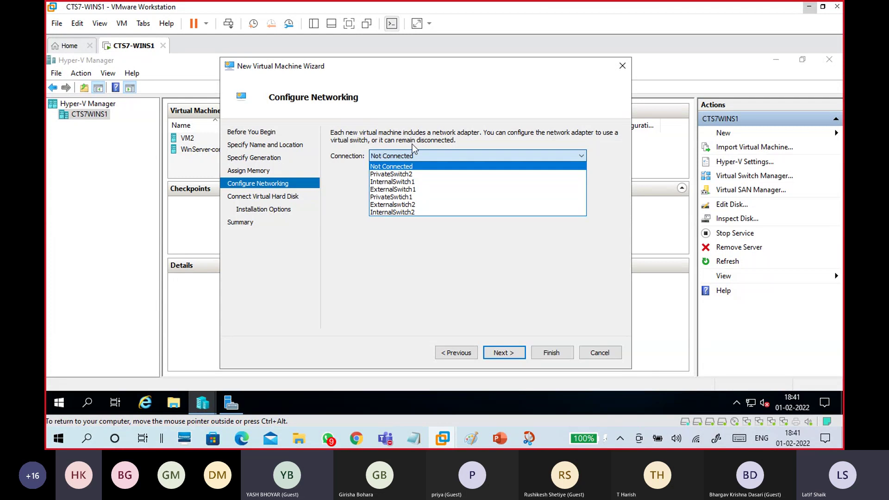
pyautogui.click(409, 175)
pyautogui.click(409, 156)
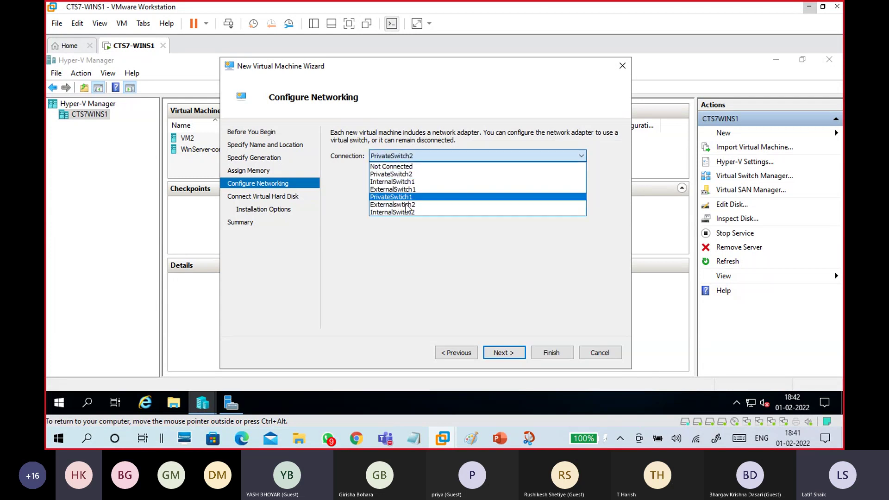
pyautogui.click(408, 205)
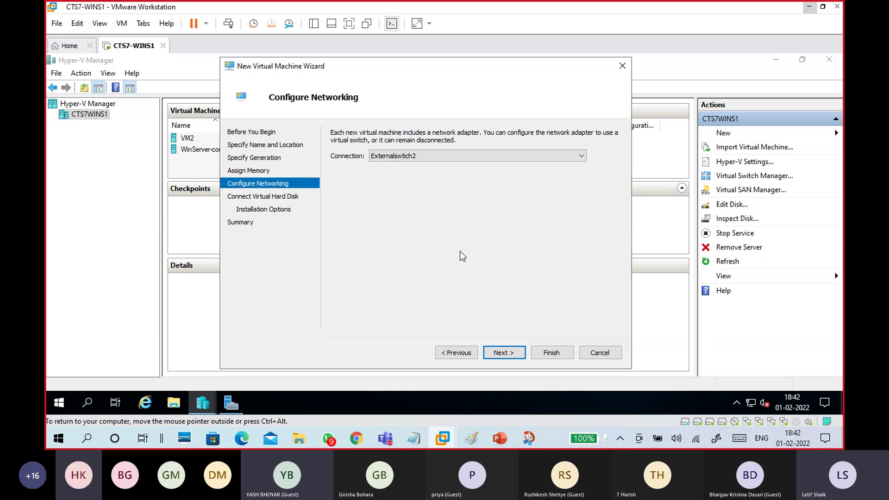
pyautogui.click(506, 353)
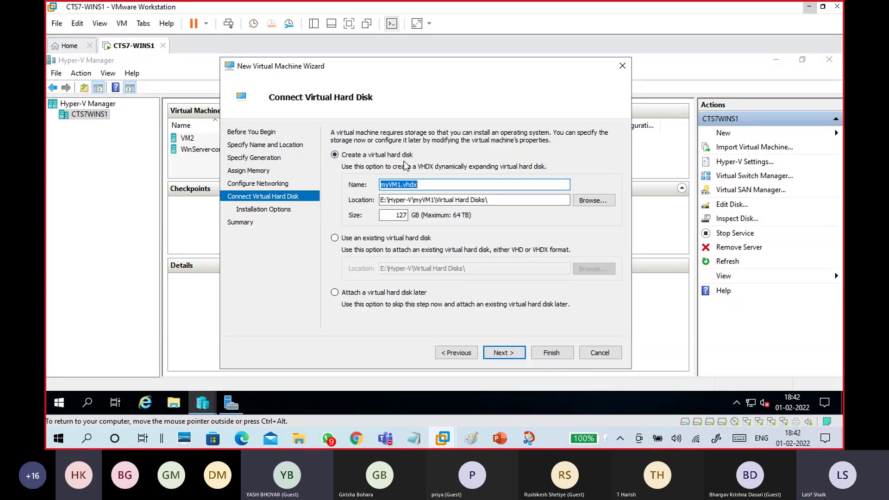
# Set the size of the new virtual hard disk myVM1.vhdx to 20 GB and continue to the installation options.
pyautogui.doubleClick(401, 215)
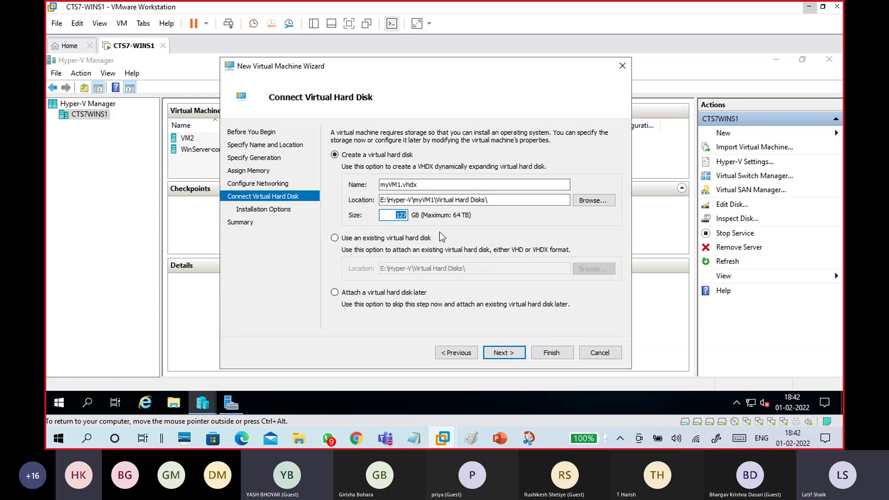
pyautogui.click(426, 185)
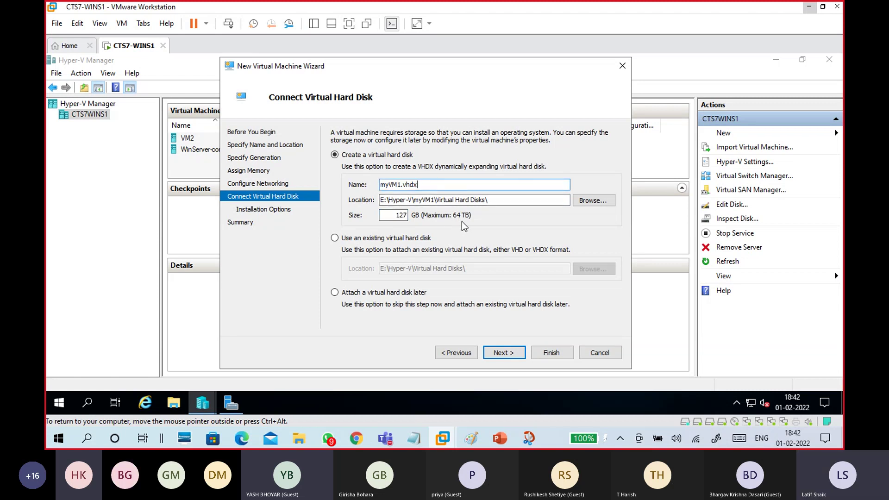
pyautogui.doubleClick(401, 215)
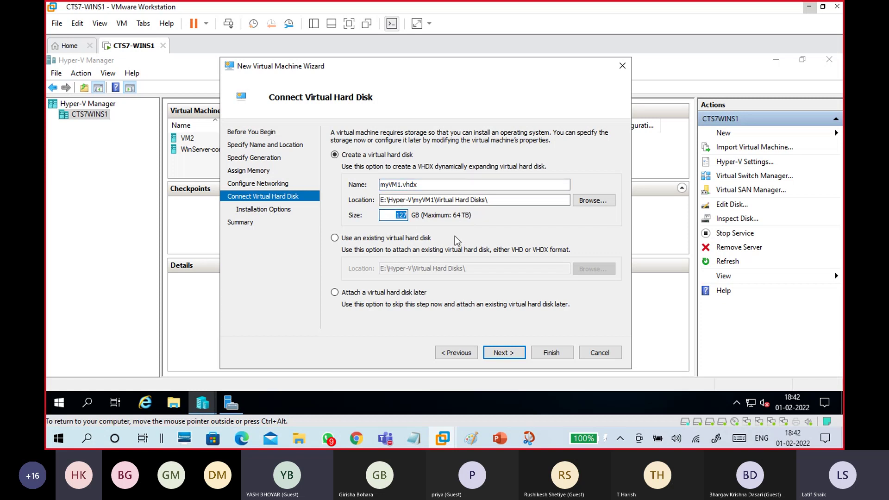
pyautogui.write('20')
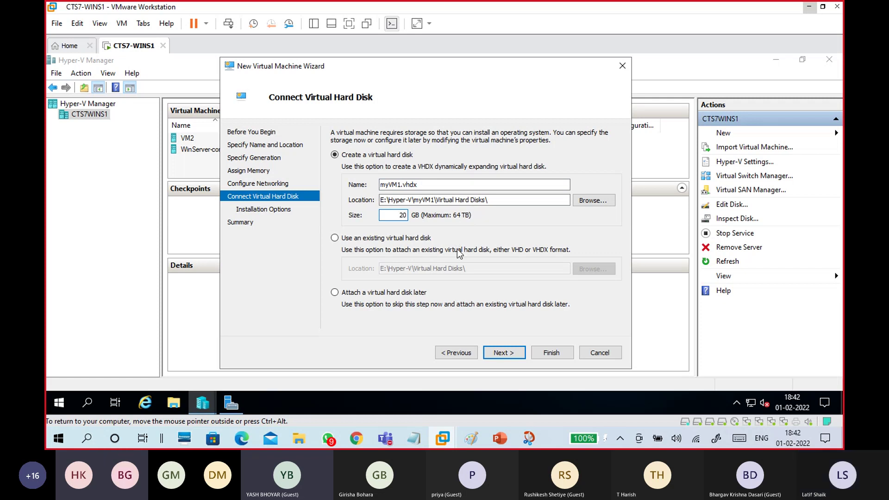
pyautogui.click(505, 355)
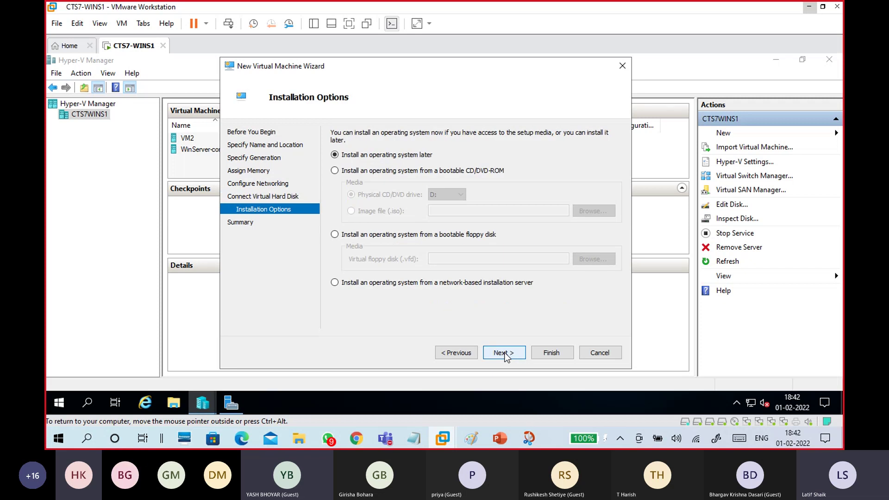
# Try the OS installation options for physical CD/DVD drive, image file and bootable floppy disk, and select the network-based installation server.
pyautogui.click(443, 172)
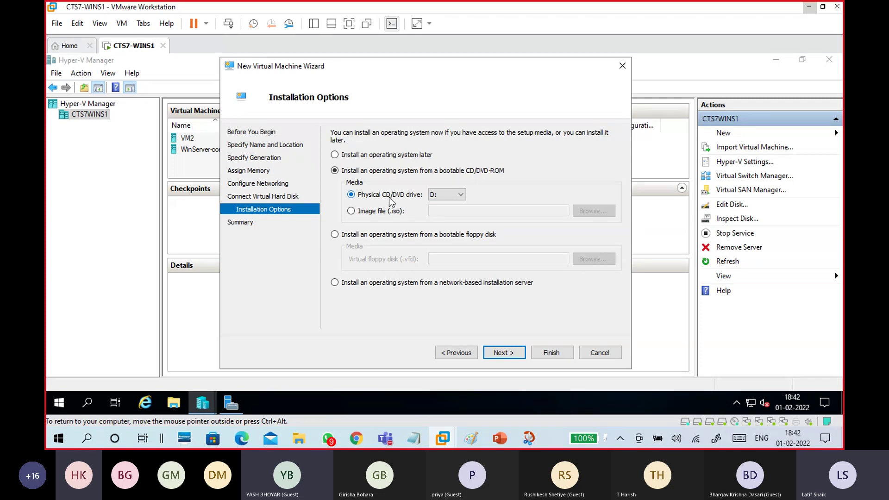
pyautogui.click(394, 214)
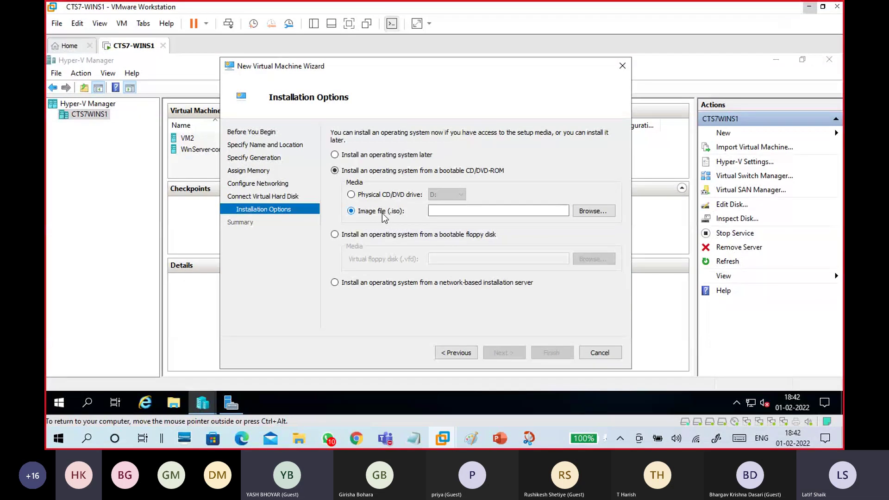
pyautogui.click(384, 199)
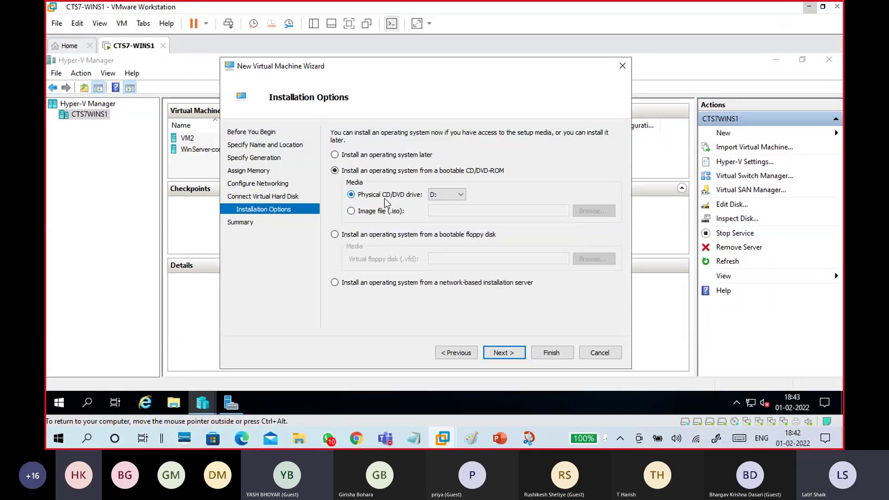
pyautogui.click(393, 214)
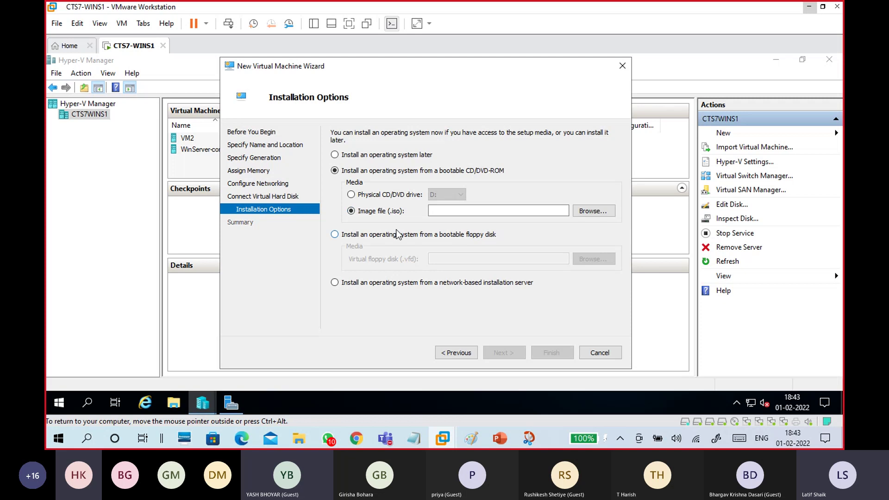
pyautogui.click(394, 196)
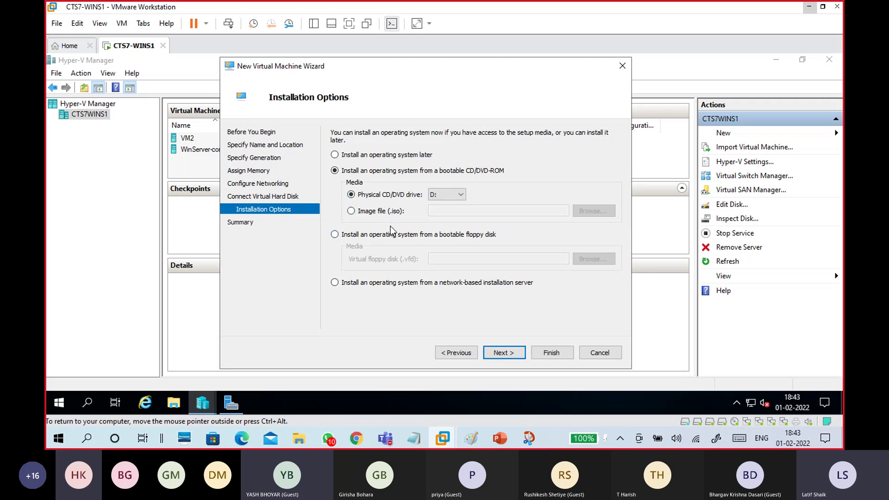
pyautogui.click(393, 212)
pyautogui.click(393, 196)
pyautogui.click(393, 212)
pyautogui.click(399, 235)
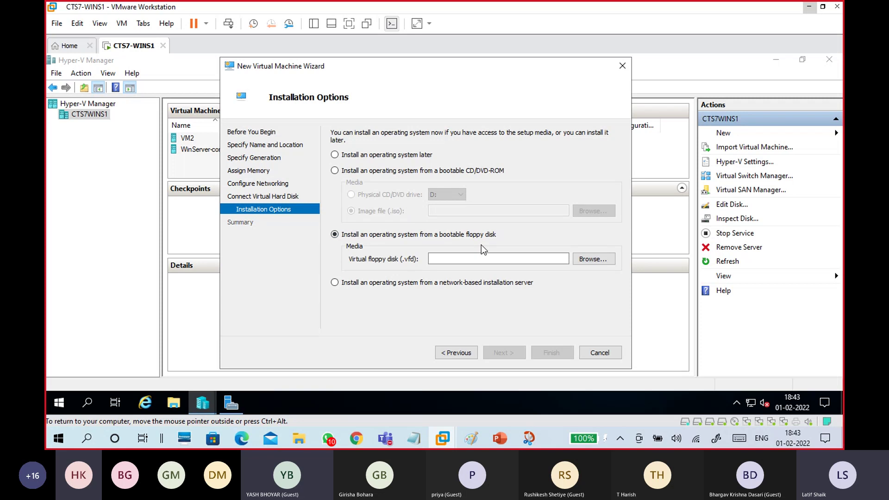
pyautogui.click(408, 282)
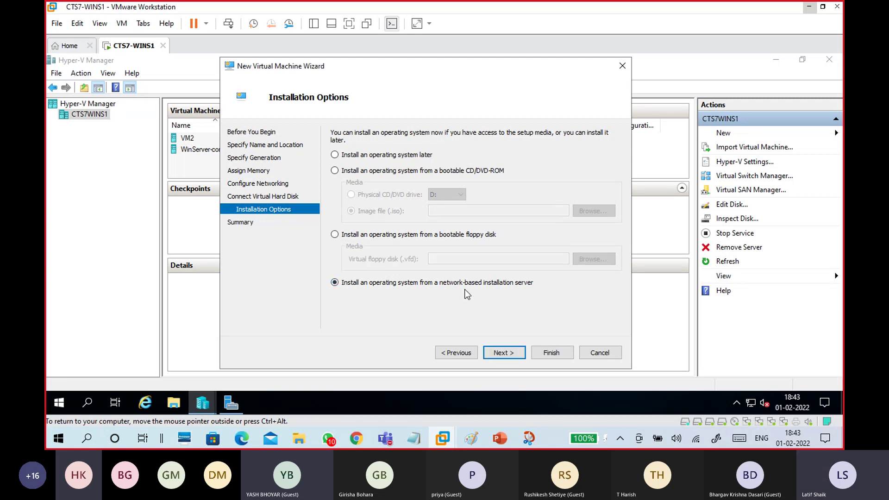
# Go back and change the virtual machine to Generation 2, and return to the installation options with the other settings kept.
pyautogui.click(468, 353)
pyautogui.click(467, 353)
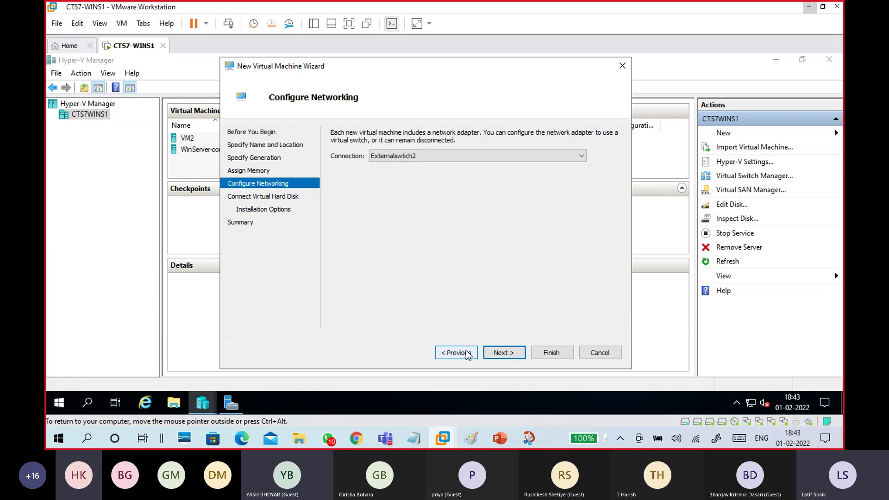
pyautogui.click(467, 353)
pyautogui.click(468, 354)
pyautogui.click(468, 353)
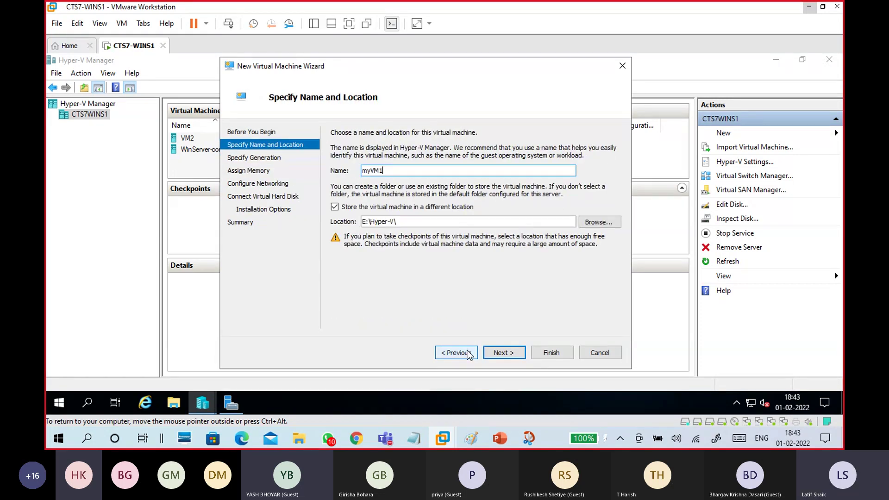
pyautogui.click(502, 352)
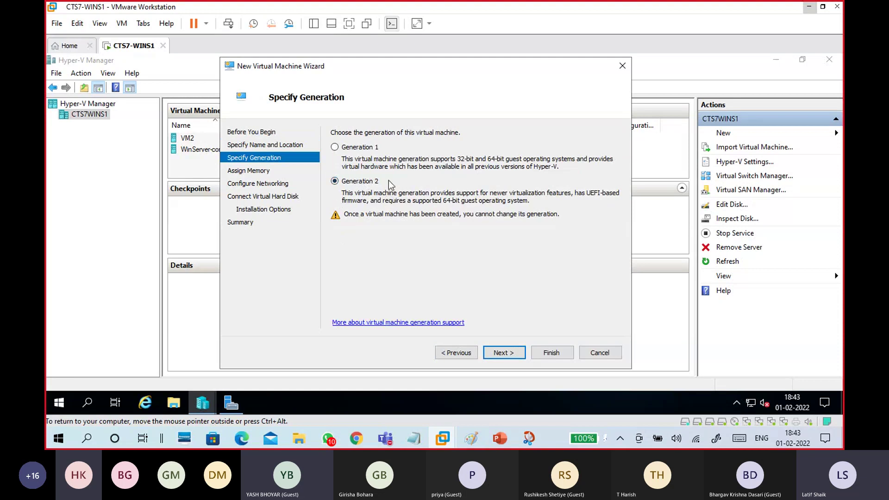
pyautogui.click(518, 352)
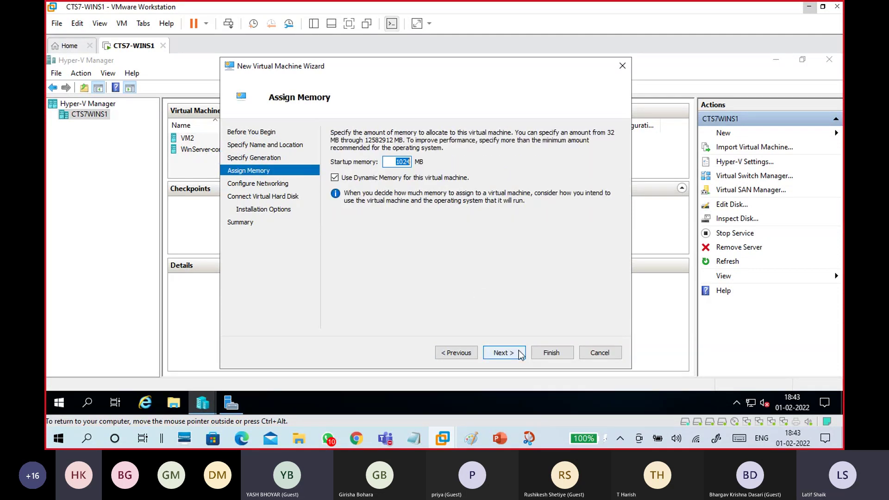
pyautogui.click(518, 352)
pyautogui.click(519, 353)
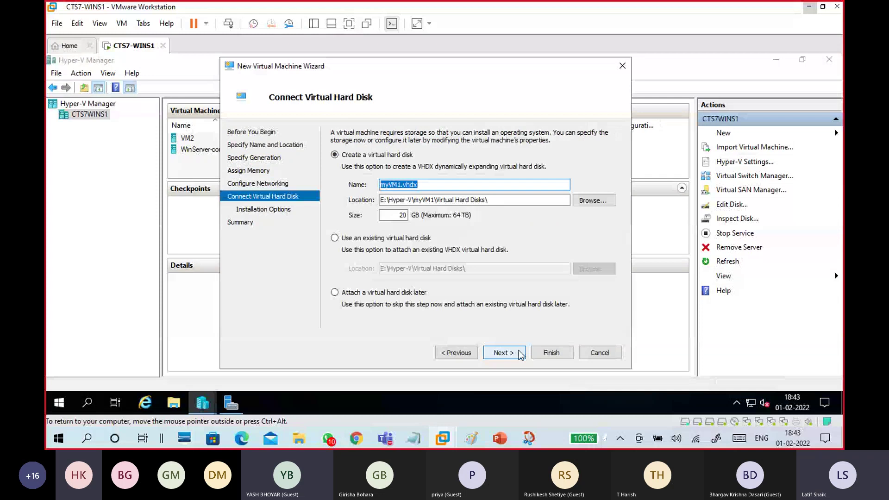
pyautogui.click(520, 353)
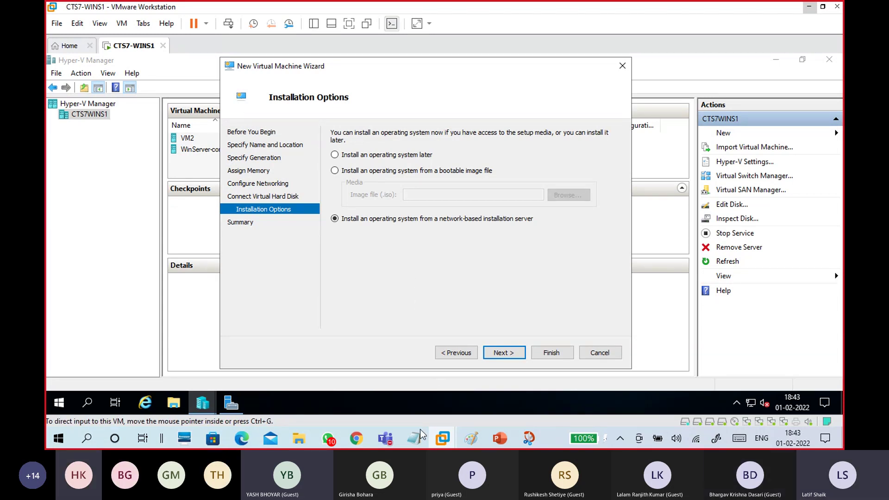
# Switch to the Notepad notes and start a new "-OS" line between the Generation 1 points and the Generation 2 heading.
pyautogui.moveTo(425, 419)
pyautogui.click(429, 389)
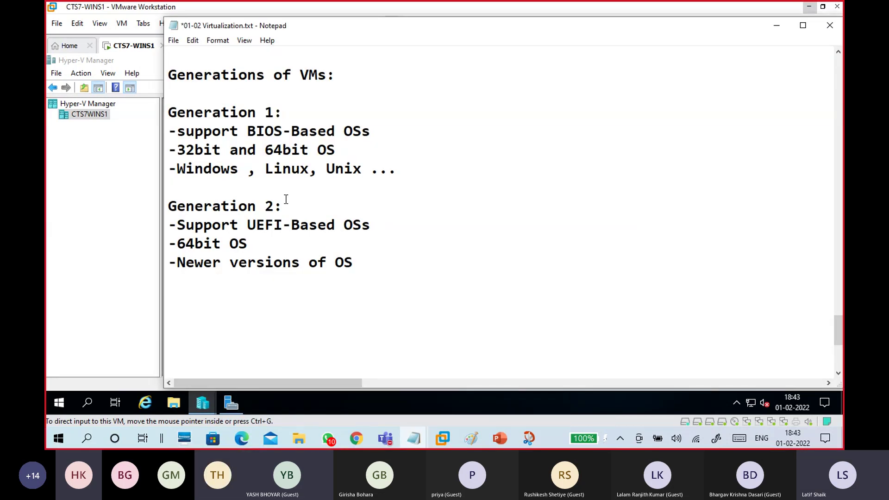
pyautogui.press('Return')
pyautogui.press('Return')
pyautogui.press('Return')
pyautogui.press('Up')
pyautogui.press('Up')
pyautogui.write('-')
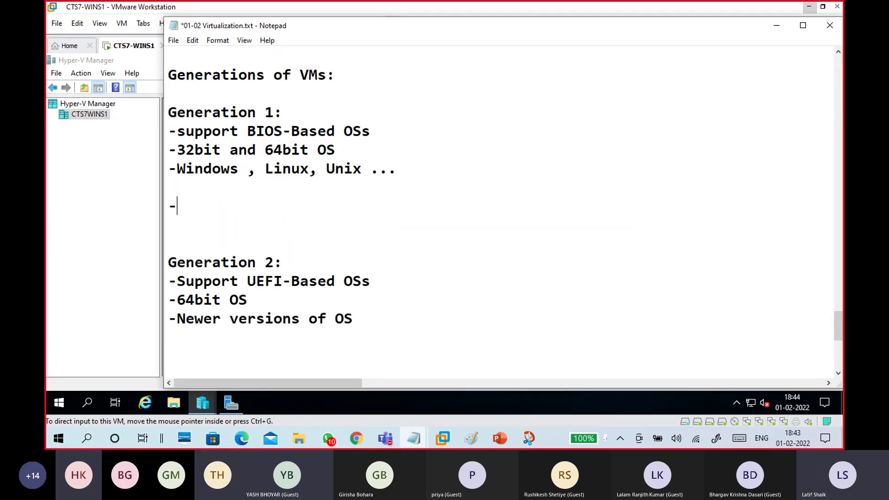
pyautogui.write('OS')
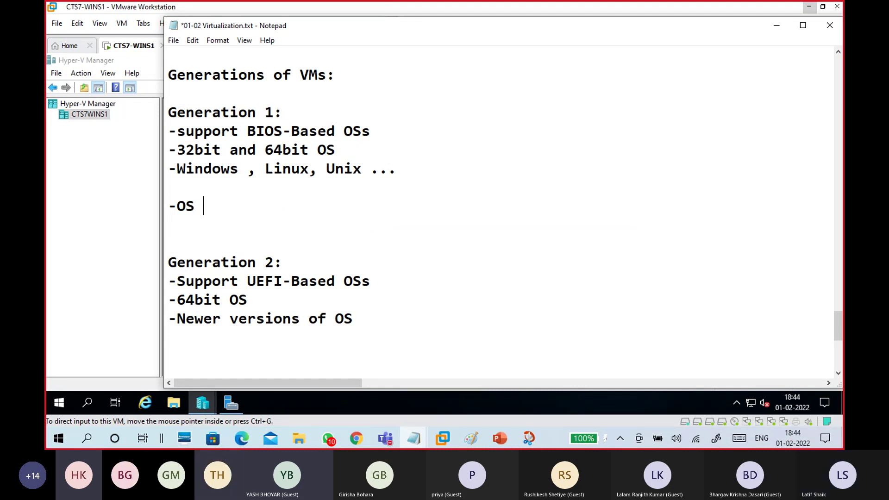
# Look at the CTS Classes Test 1 Teams meeting window and the system calendar, and minimize the meeting window.
pyautogui.moveTo(385, 438)
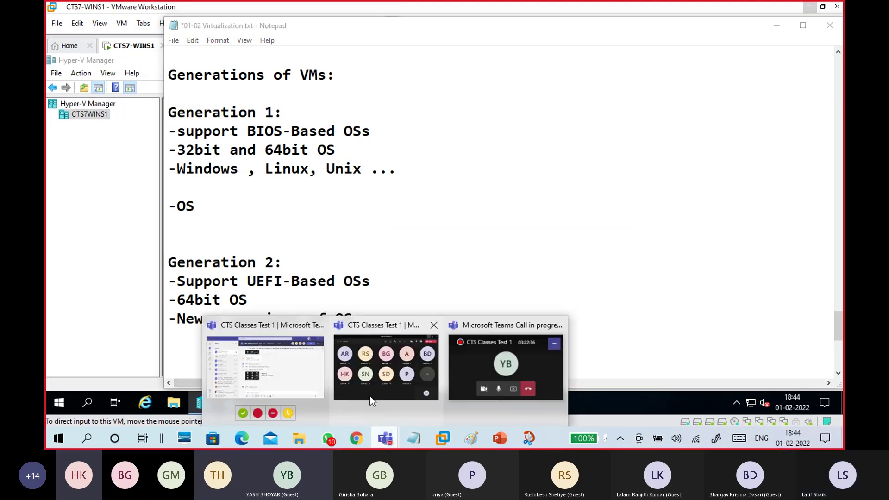
pyautogui.click(371, 401)
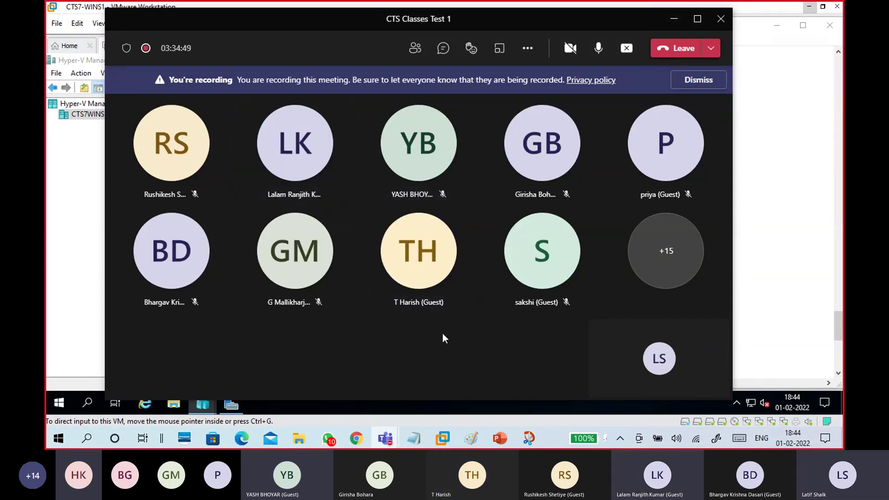
pyautogui.click(794, 444)
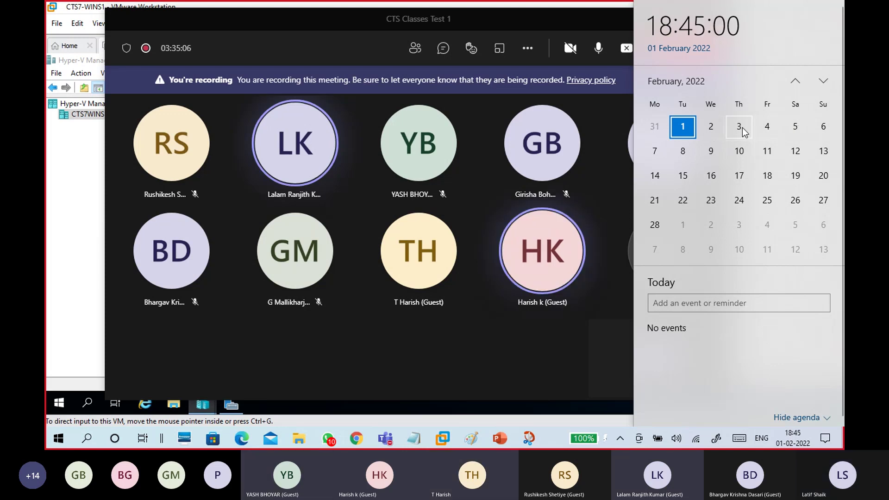
pyautogui.click(412, 352)
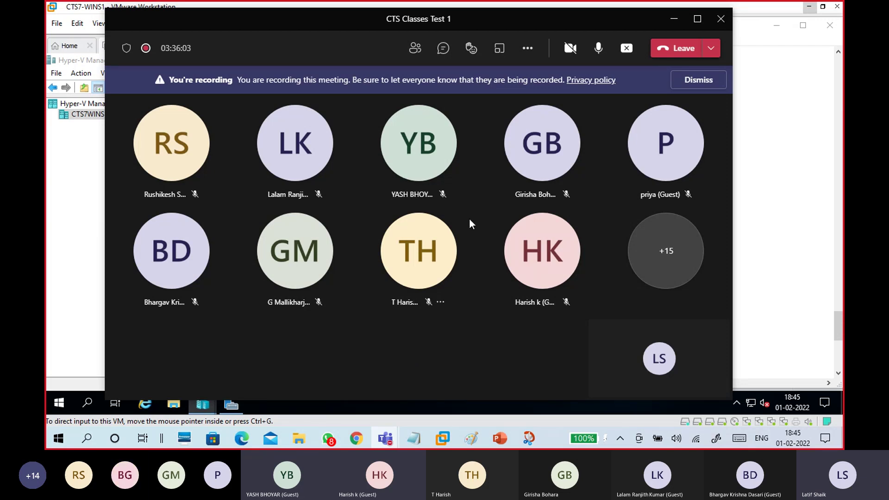
pyautogui.click(668, 23)
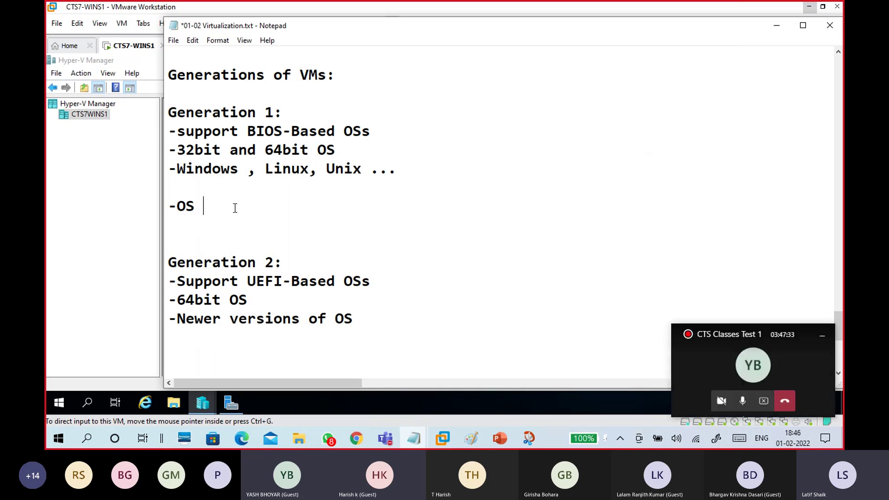
# Complete the Generation 1 line as "-OS select" and list "--Physical CD\DVD" and "--ISO Image" beneath it.
pyautogui.write('select')
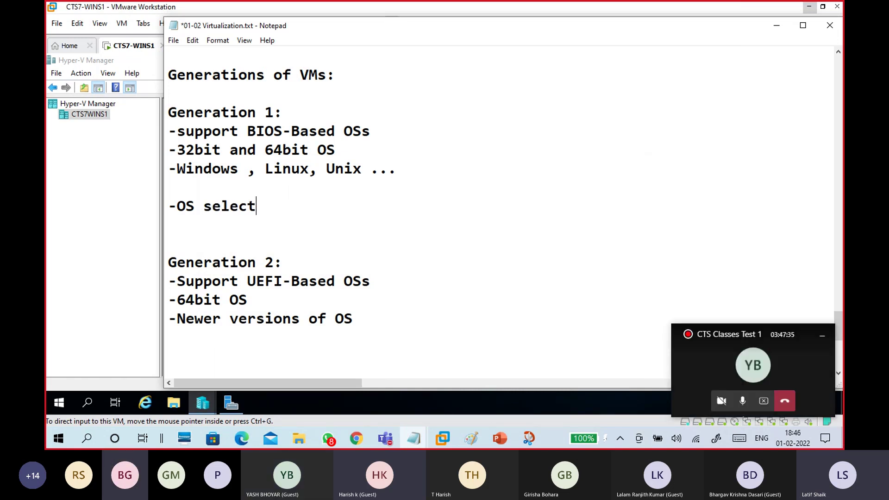
pyautogui.press('Return')
pyautogui.write('--')
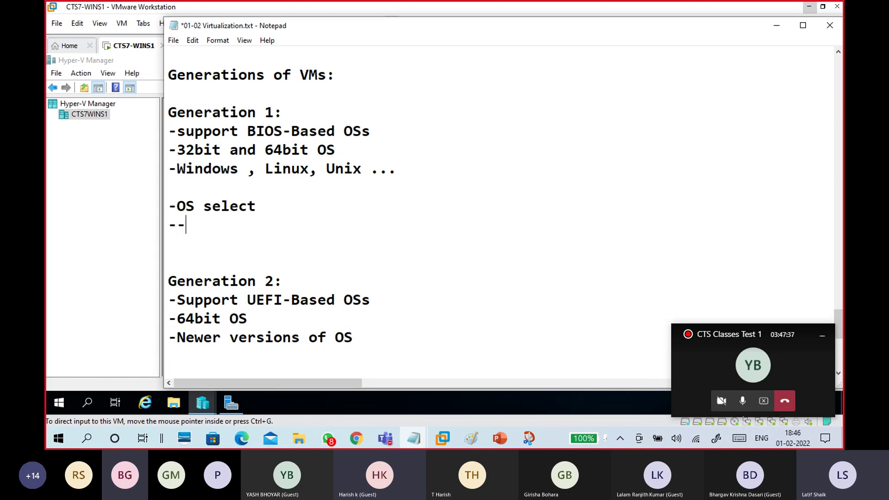
pyautogui.write('Physical ')
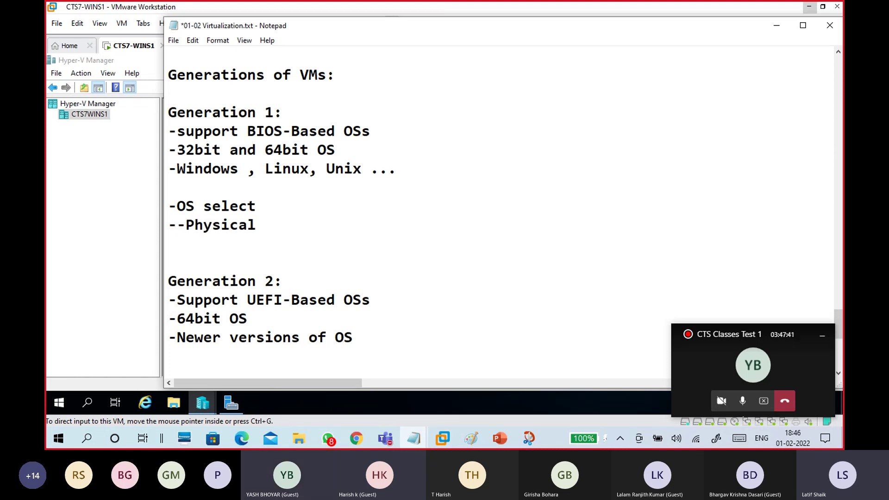
pyautogui.write('CD\\DVD')
pyautogui.press('Return')
pyautogui.write('--ISO Imag')
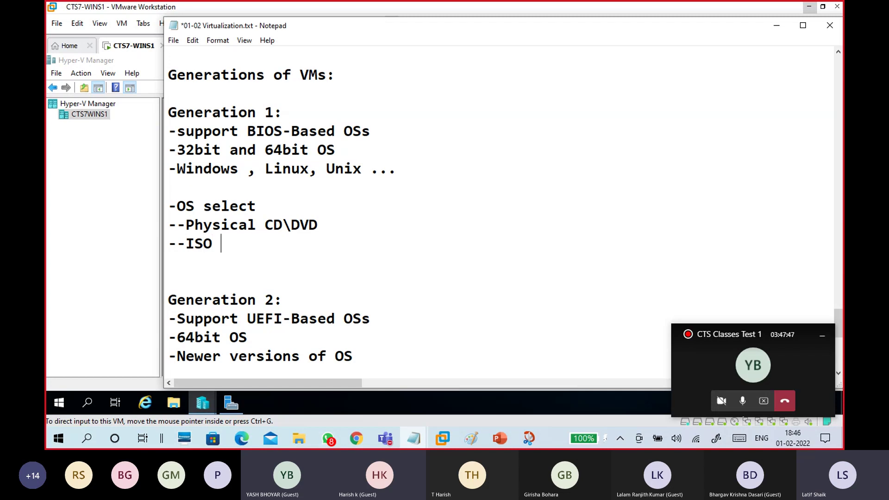
pyautogui.write('e')
# Add "--Virtual Floppy Disk" and "--Network-Based Installation" to the Generation 1 OS select list.
pyautogui.press('Return')
pyautogui.write('--')
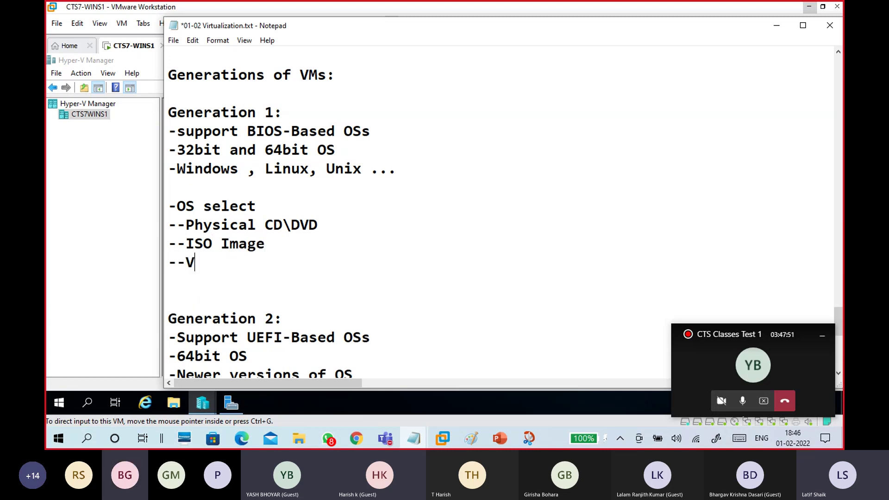
pyautogui.write('Vi')
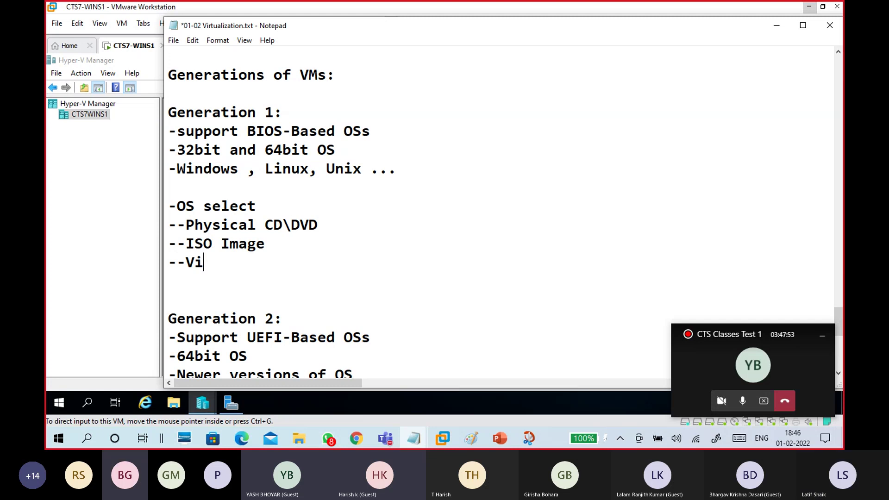
pyautogui.write('rt')
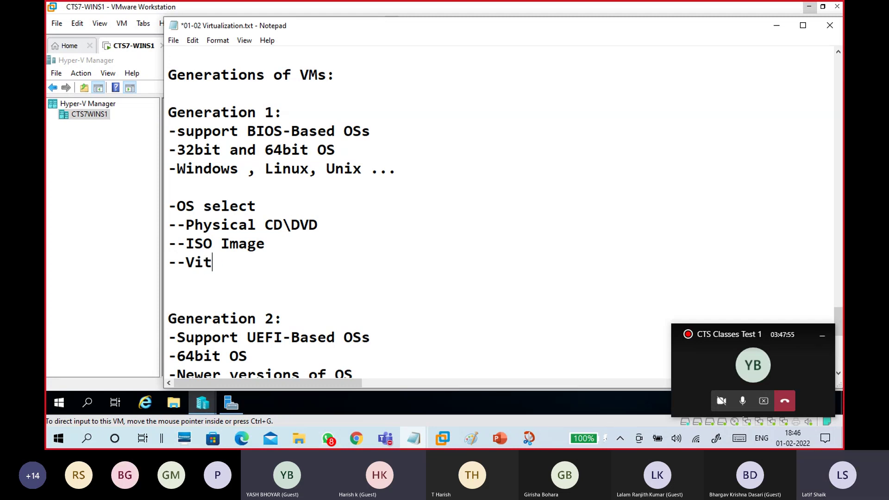
pyautogui.press('BackSpace')
pyautogui.write('tual')
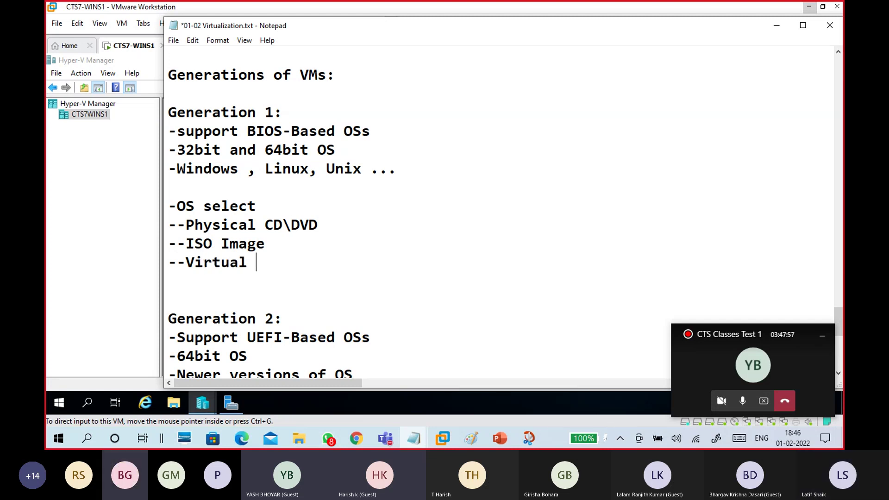
pyautogui.write(' Flo')
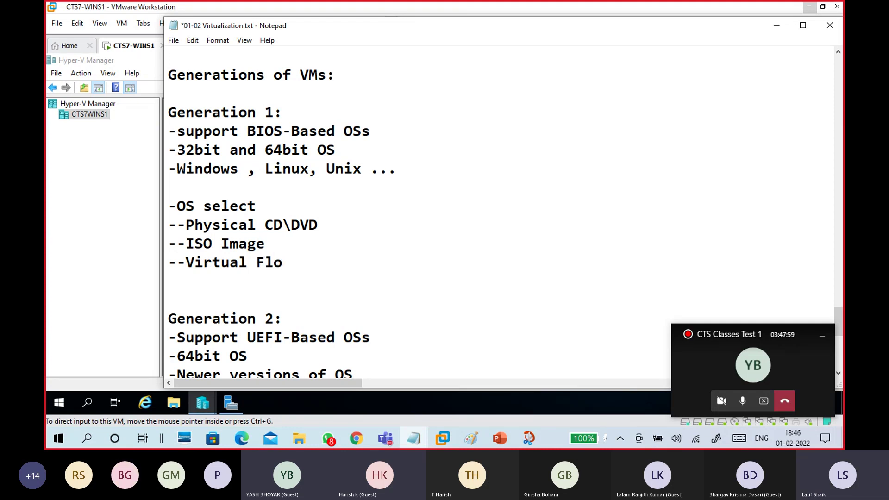
pyautogui.write('ppy Disk')
pyautogui.press('Return')
pyautogui.press('Return')
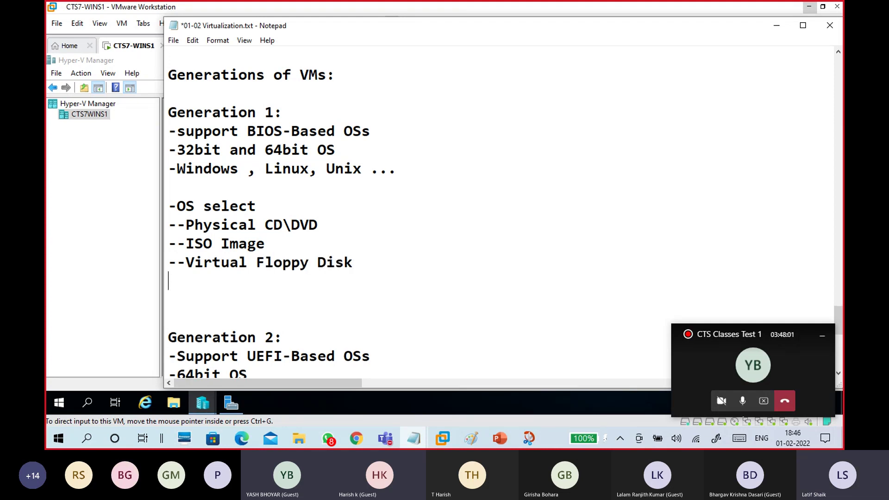
pyautogui.press('BackSpace')
pyautogui.write('--Network-Based ')
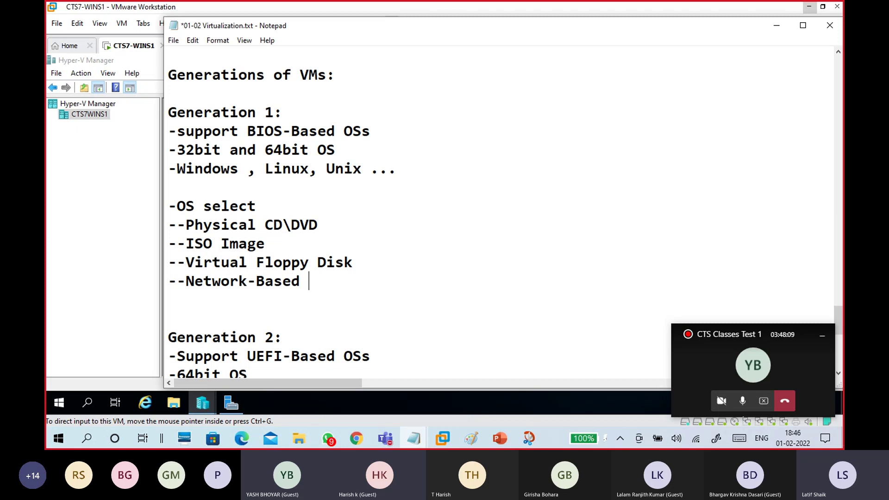
pyautogui.write('Installation')
# Below the Generation 2 points, add an "OS Select" heading with "-ISO Image" and start another dashed line.
pyautogui.scroll(-2, 234, 208)
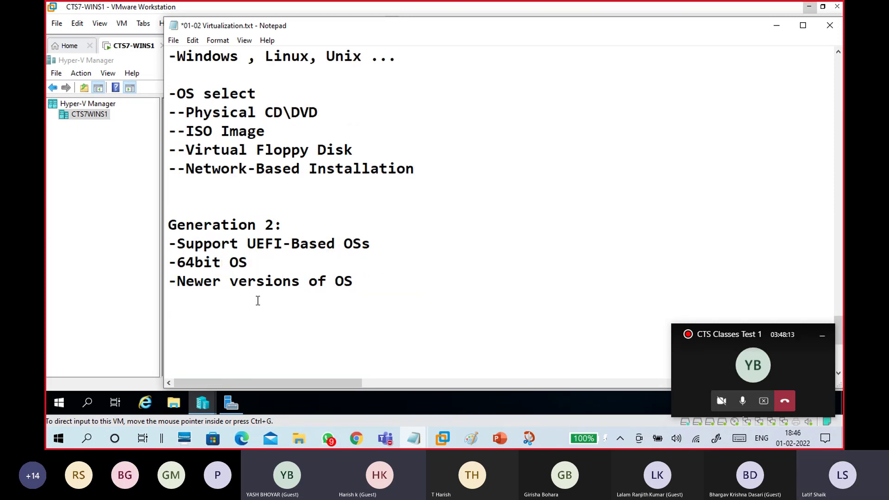
pyautogui.scroll(-1, 258, 298)
pyautogui.press('Return')
pyautogui.write('OS Sele')
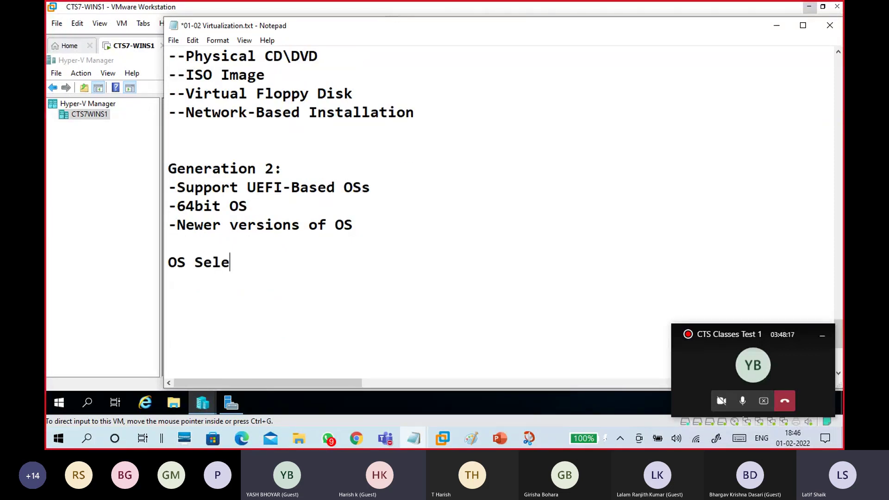
pyautogui.write('ct')
pyautogui.scroll(3, 262, 301)
pyautogui.scroll(-3, 275, 263)
pyautogui.press('Return')
pyautogui.write('-ISO Image')
pyautogui.press('Return')
pyautogui.write('-')
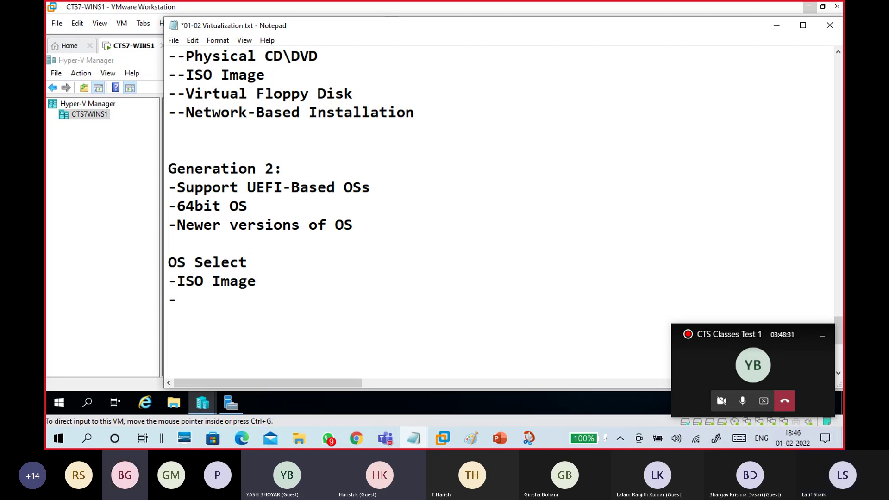
pyautogui.write('Virtual')
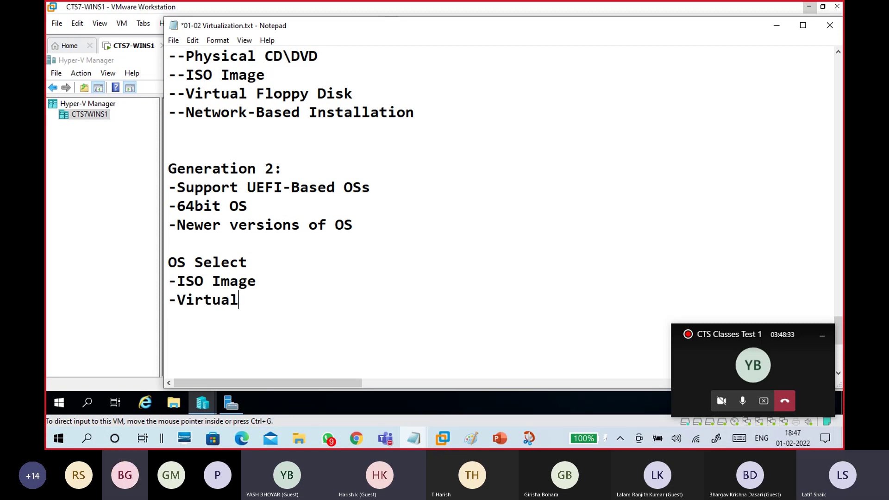
pyautogui.press('BackSpace')
pyautogui.press('BackSpace')
pyautogui.press('BackSpace')
pyautogui.press('BackSpace')
pyautogui.press('BackSpace')
pyautogui.press('BackSpace')
pyautogui.press('BackSpace')
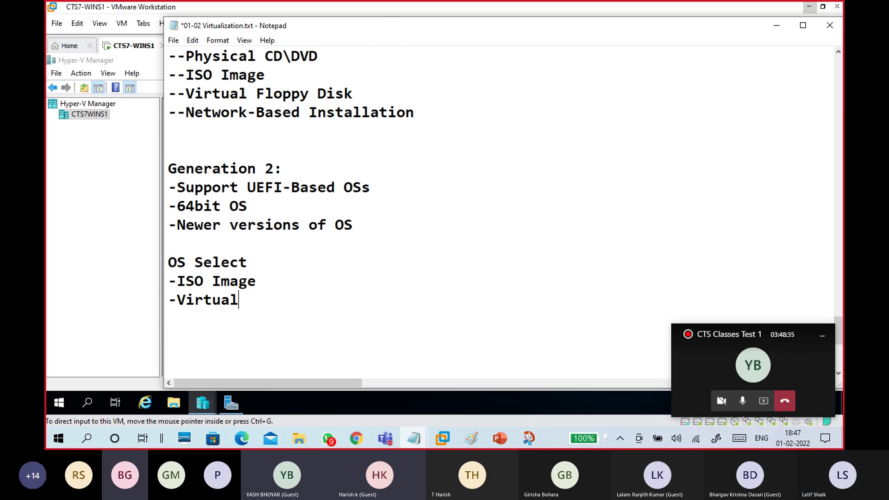
pyautogui.press('BackSpace')
# Enter "Network-Based Installation" as the second option under the Generation 2 OS Select heading.
pyautogui.write('Network')
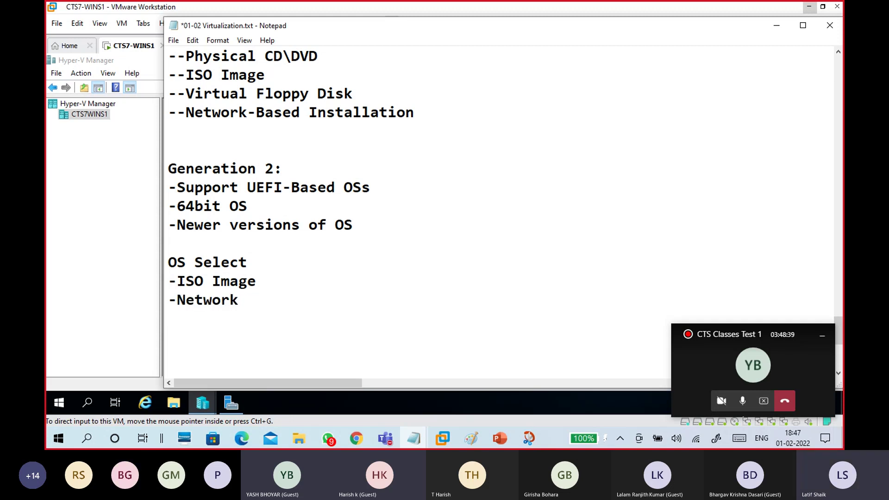
pyautogui.write('-Based ')
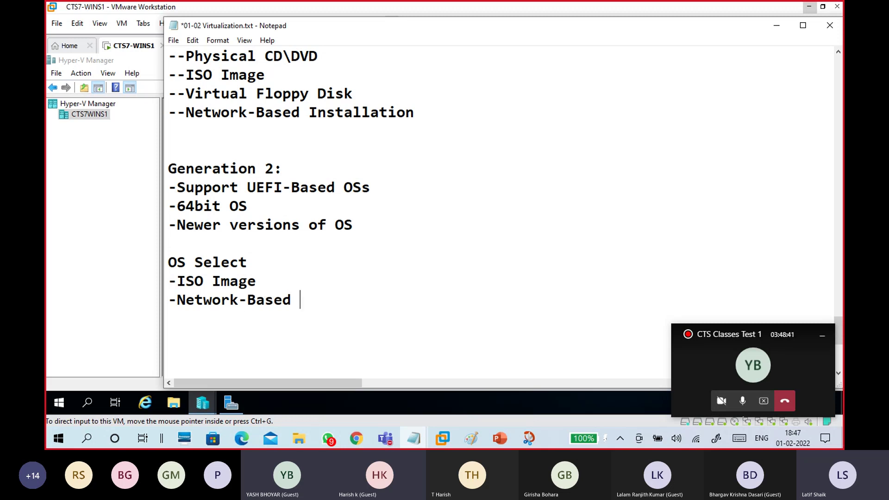
pyautogui.write('Installation')
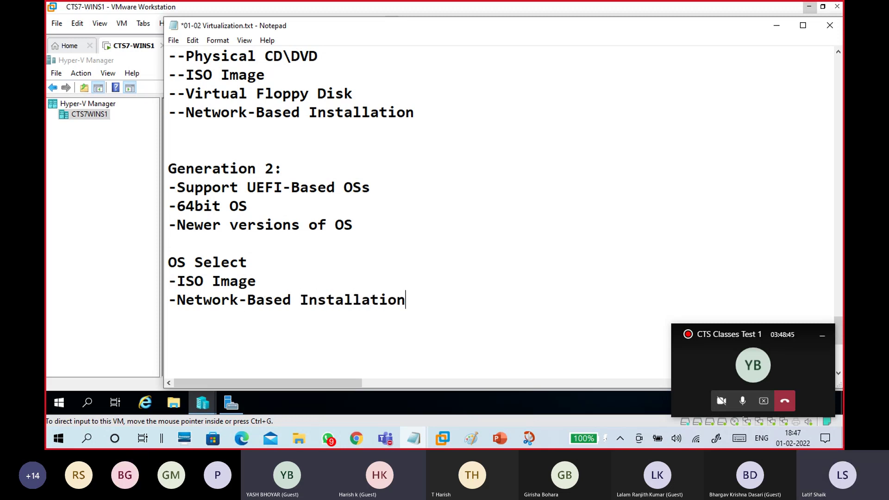
# Append "(Source)" to the OS Select heading in the Generation 2 notes.
pyautogui.scroll(2, 282, 271)
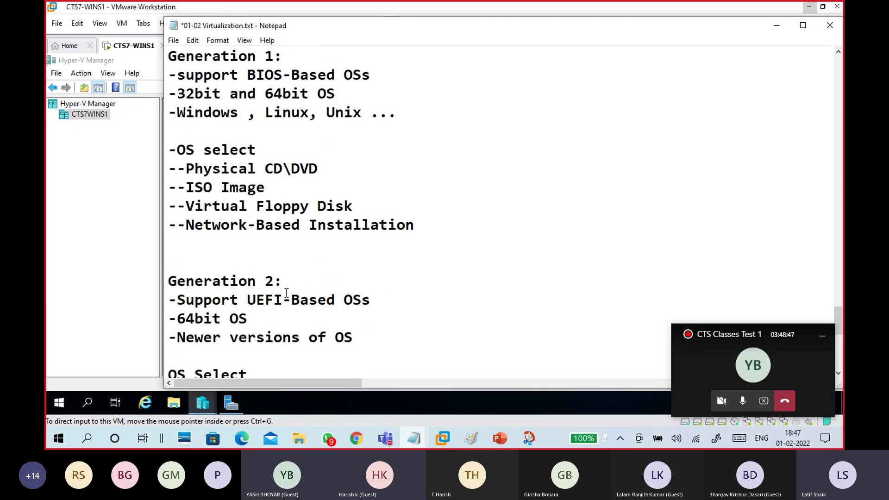
pyautogui.scroll(-2, 287, 293)
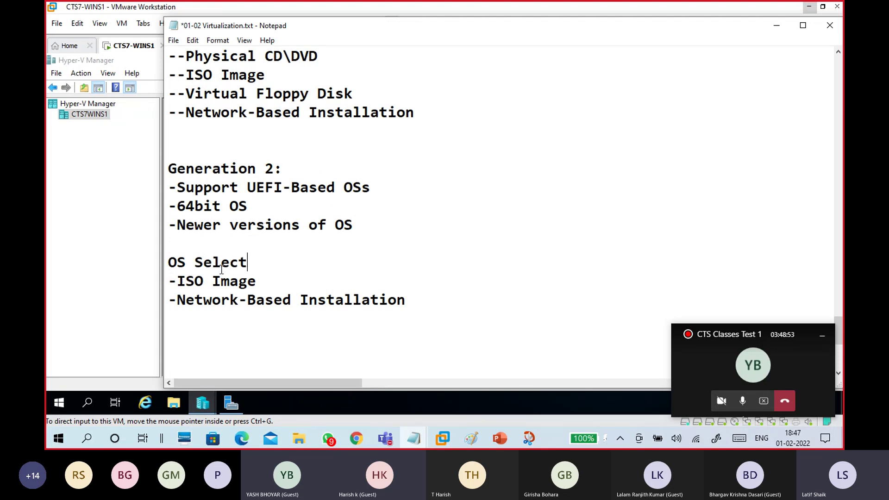
pyautogui.click(195, 263)
pyautogui.moveTo(193, 261); pyautogui.dragTo(188, 262)
pyautogui.click(195, 263)
pyautogui.click(262, 270)
pyautogui.write('(Source)')
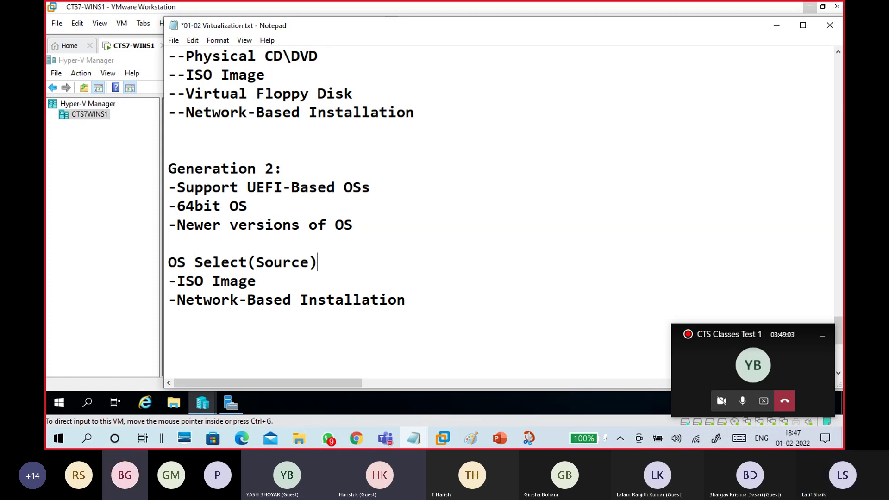
# Append "(Source)" to the "-OS select" line in the Generation 1 notes.
pyautogui.scroll(3, 269, 275)
pyautogui.click(277, 204)
pyautogui.write('(Sourc')
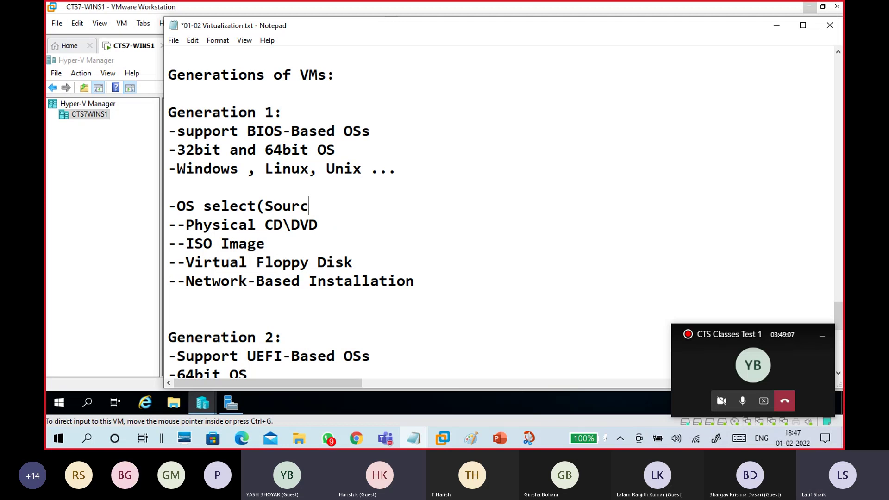
pyautogui.write('e)')
# Remove the extra blank line above the Generation 2 heading and look over the notes.
pyautogui.scroll(-3, 396, 300)
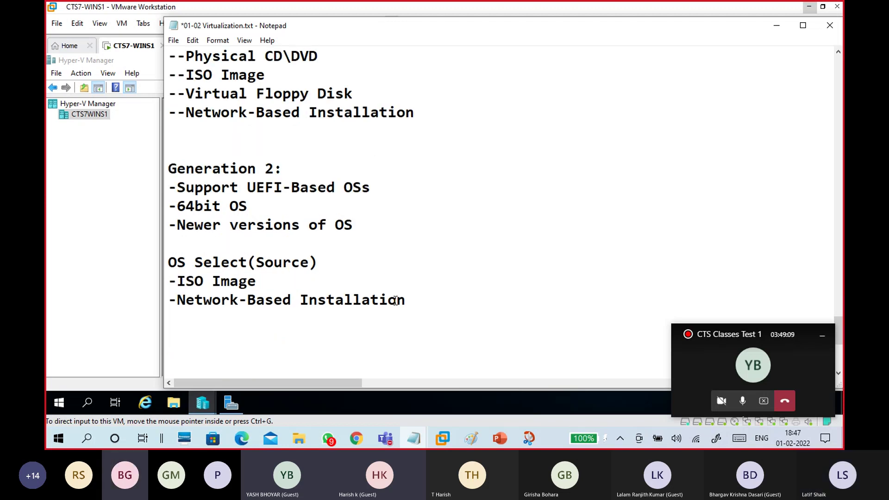
pyautogui.click(224, 149)
pyautogui.press('BackSpace')
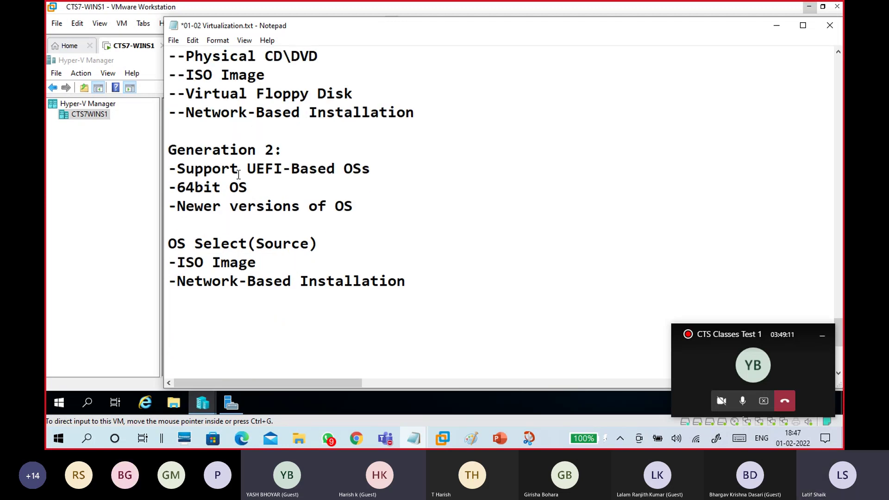
pyautogui.scroll(3, 358, 335)
pyautogui.scroll(2, 358, 335)
pyautogui.scroll(-5, 357, 335)
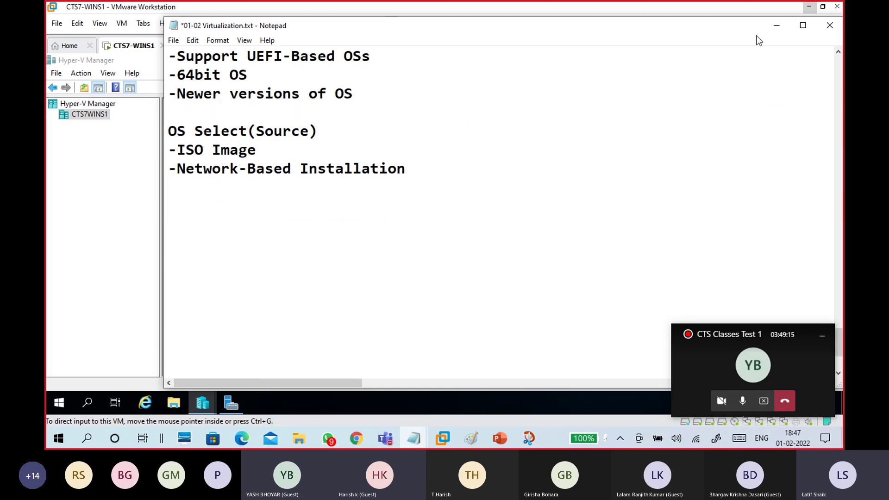
# Return to the New Virtual Machine Wizard in Hyper-V Manager and choose to install the operating system from a bootable image file.
pyautogui.moveTo(738, 31); pyautogui.dragTo(677, 30)
pyautogui.click(715, 23)
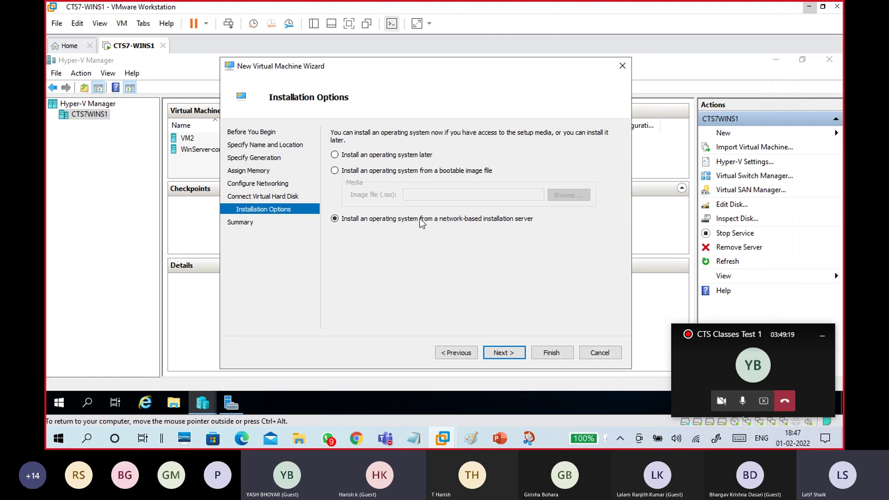
pyautogui.click(431, 172)
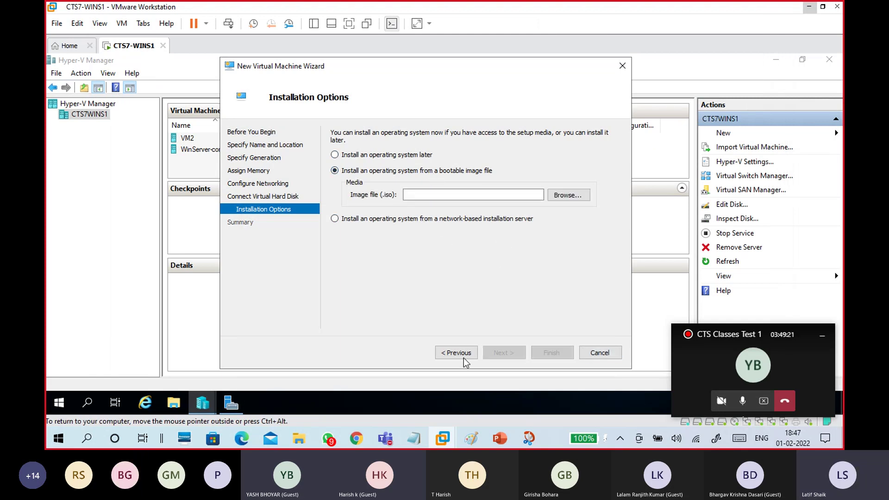
# Load the 17763.737.190906-2324.rs5_release_svc_refresh disc image from New Volume (E:) and finish creating myVM1.
pyautogui.click(566, 200)
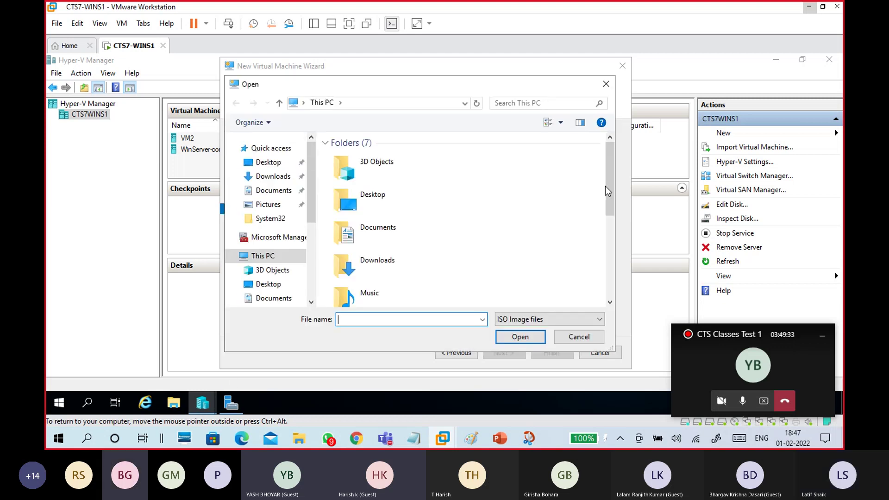
pyautogui.moveTo(611, 190); pyautogui.dragTo(615, 277)
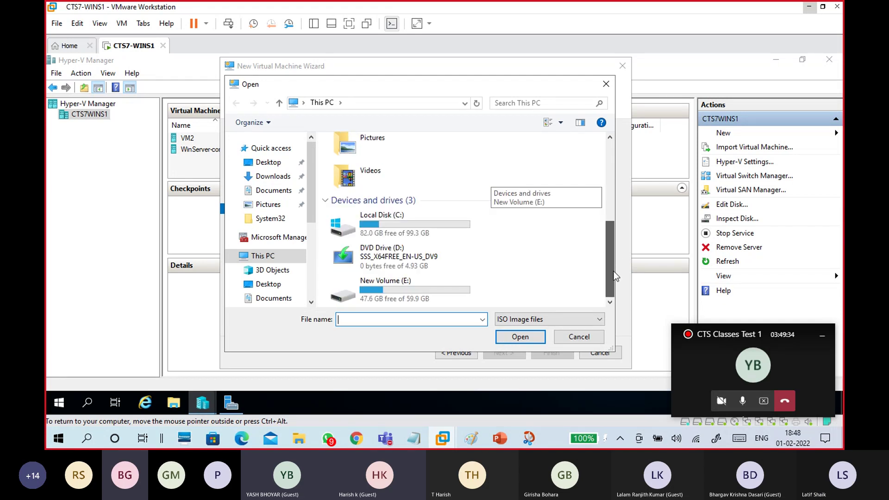
pyautogui.doubleClick(393, 287)
pyautogui.click(419, 182)
pyautogui.click(421, 170)
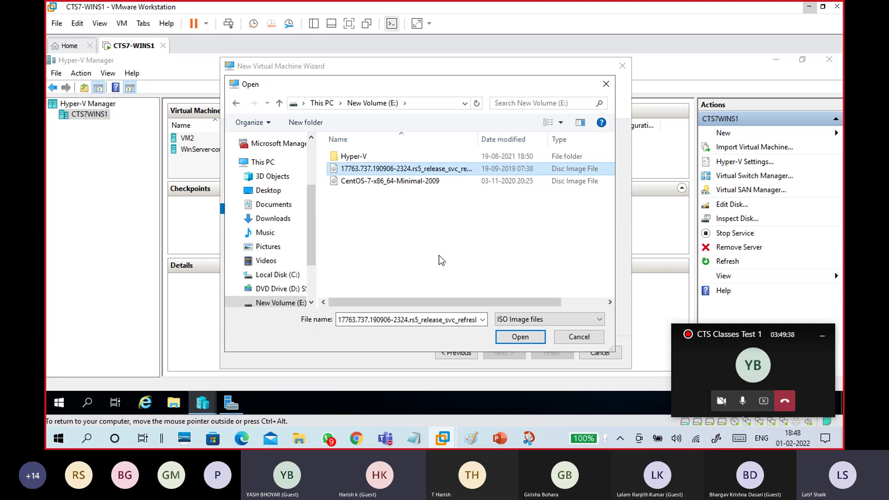
pyautogui.click(515, 339)
pyautogui.click(506, 353)
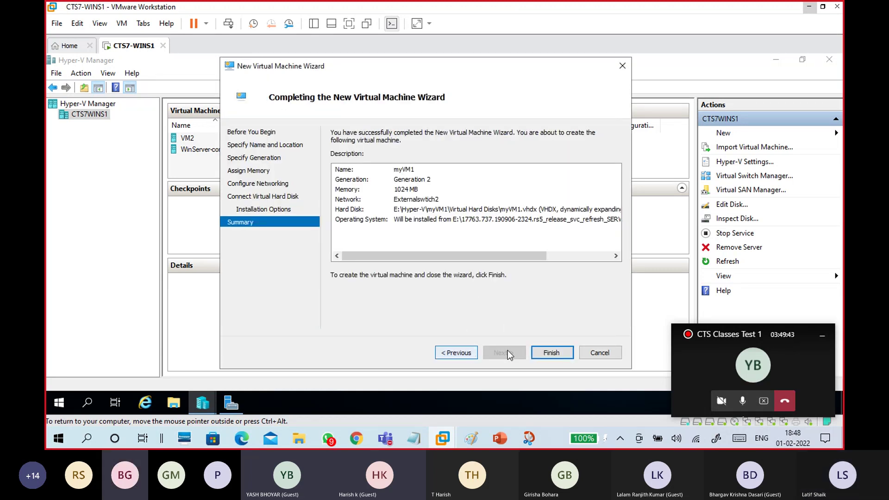
pyautogui.click(556, 354)
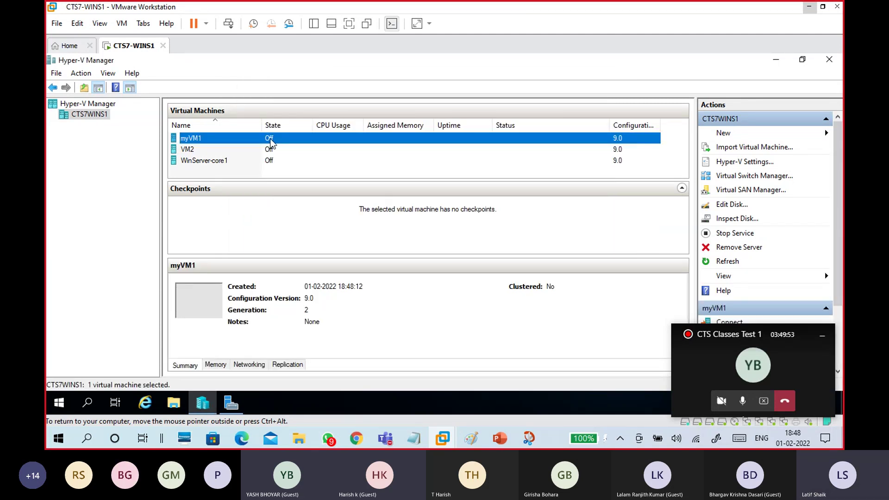
# Connect to myVM1 to open its Virtual Machine Connection window.
pyautogui.rightClick(270, 138)
pyautogui.click(292, 143)
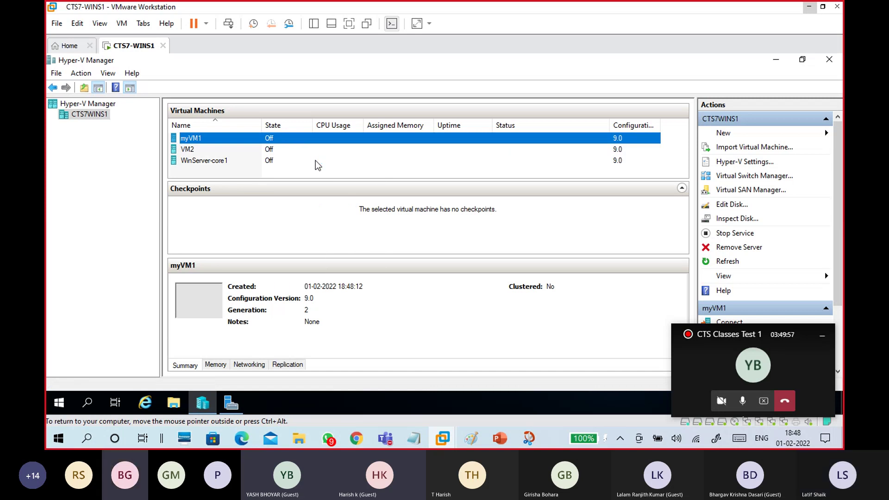
pyautogui.rightClick(370, 140)
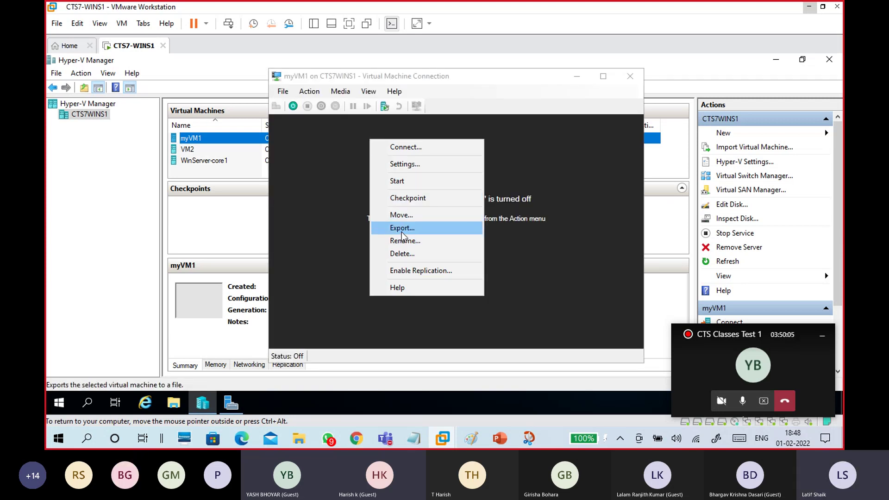
# Dismiss the open context menu and close the myVM1 Virtual Machine Connection window without starting the virtual machine.
pyautogui.click(492, 88)
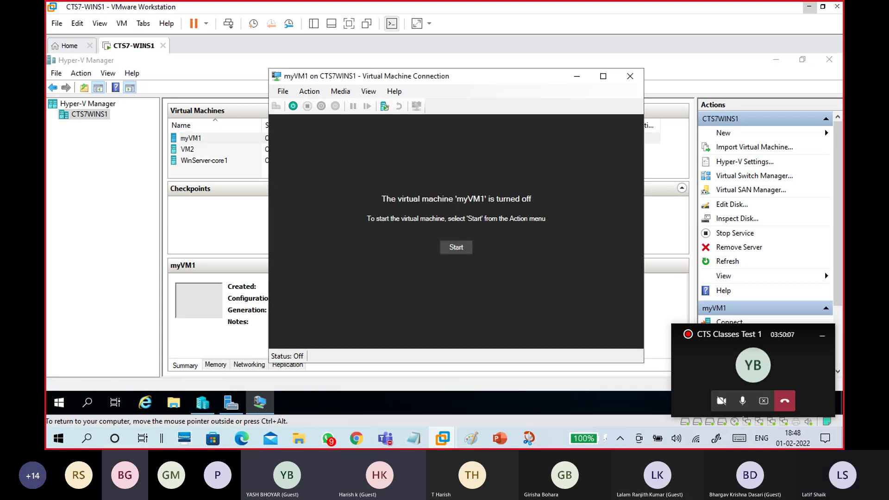
pyautogui.moveTo(489, 78); pyautogui.dragTo(418, 73)
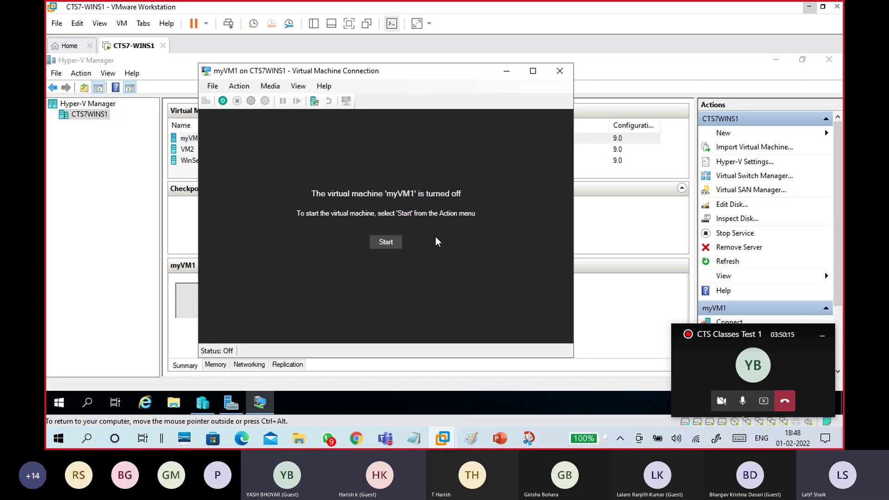
pyautogui.click(560, 70)
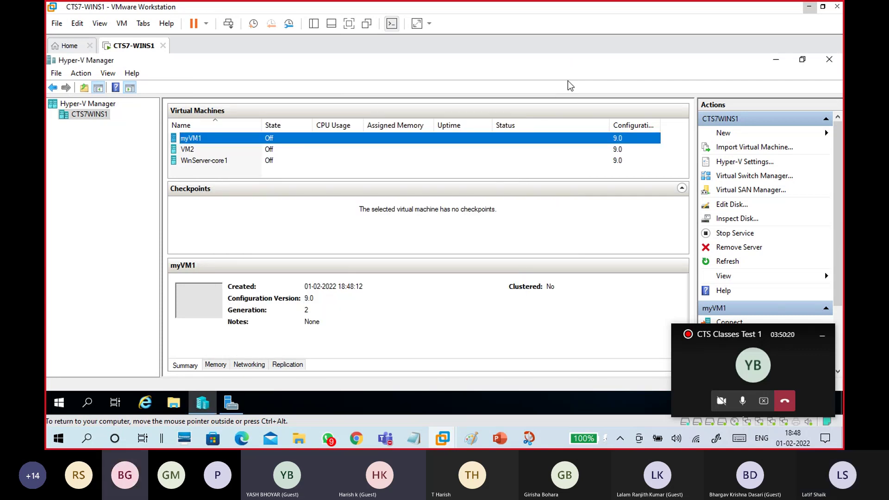
# Minimize VMware Workstation, view the Specify Generation screenshot in Snip & Sketch, and return to the end of the 01-02 Virtualization.txt notes in Notepad.
pyautogui.click(810, 8)
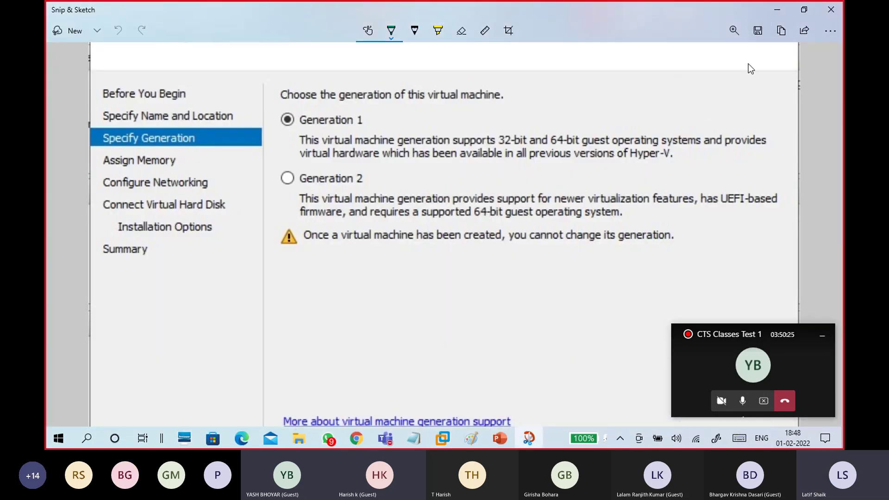
pyautogui.keyDown('ctrl'); pyautogui.scroll(-3, 589, 172); pyautogui.keyUp('ctrl')
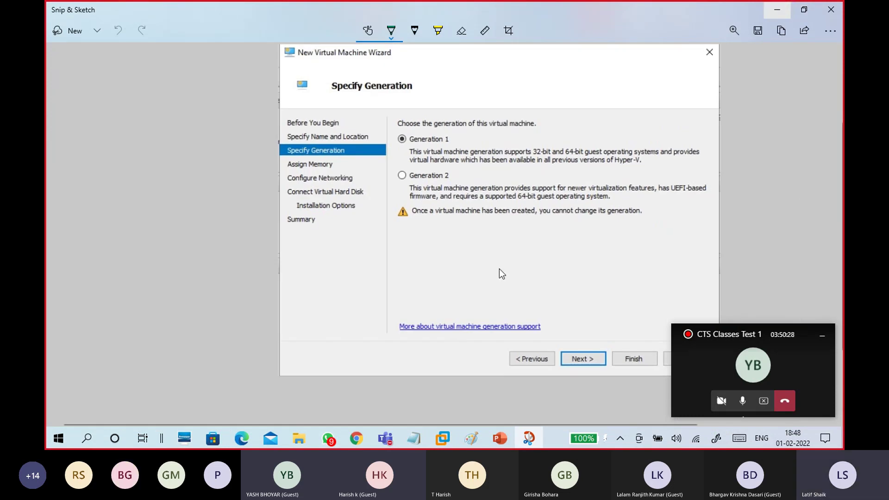
pyautogui.moveTo(414, 438)
pyautogui.click(417, 390)
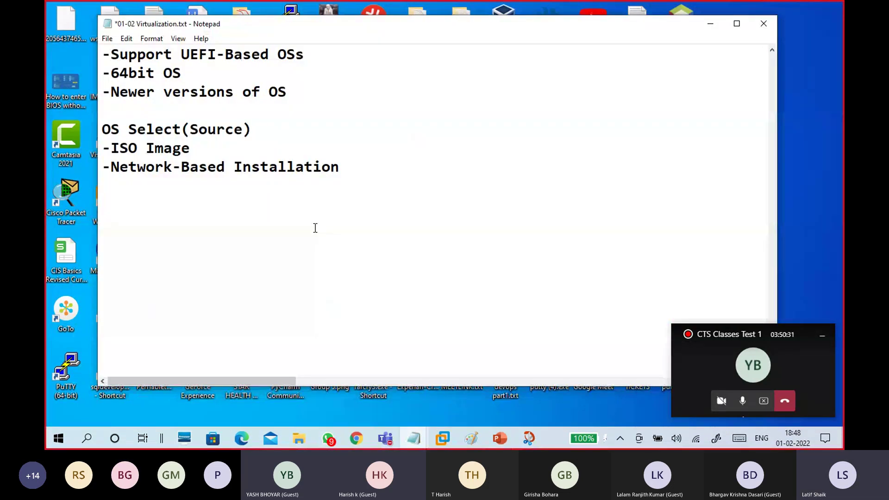
pyautogui.click(299, 202)
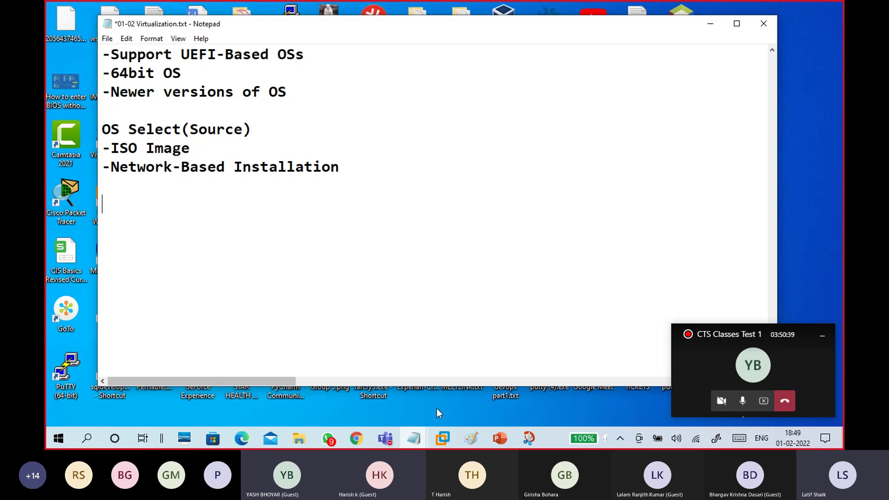
# Switch to the CTS Classes Test 1 meeting in Microsoft Teams and stop its recording.
pyautogui.click(388, 439)
pyautogui.click(396, 421)
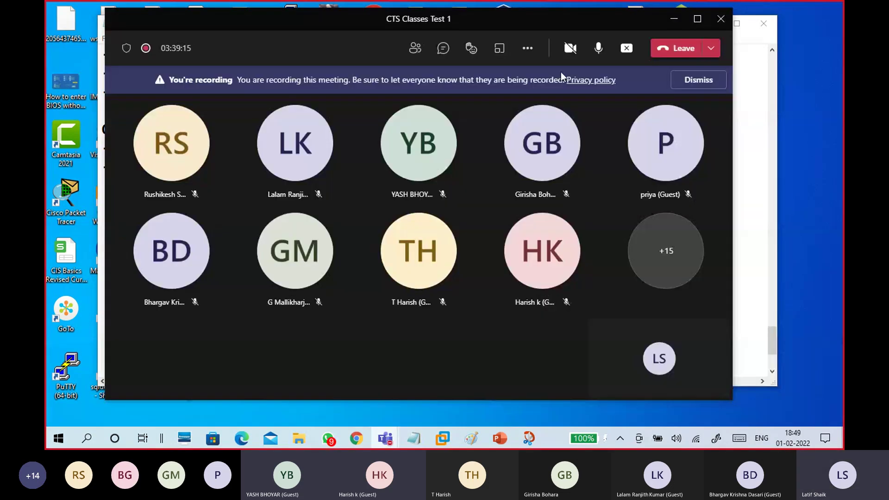
pyautogui.click(528, 49)
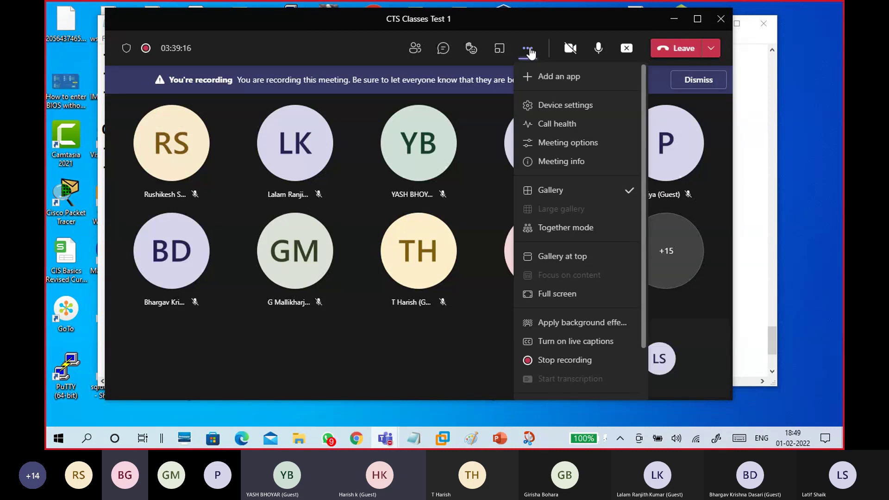
pyautogui.click(562, 361)
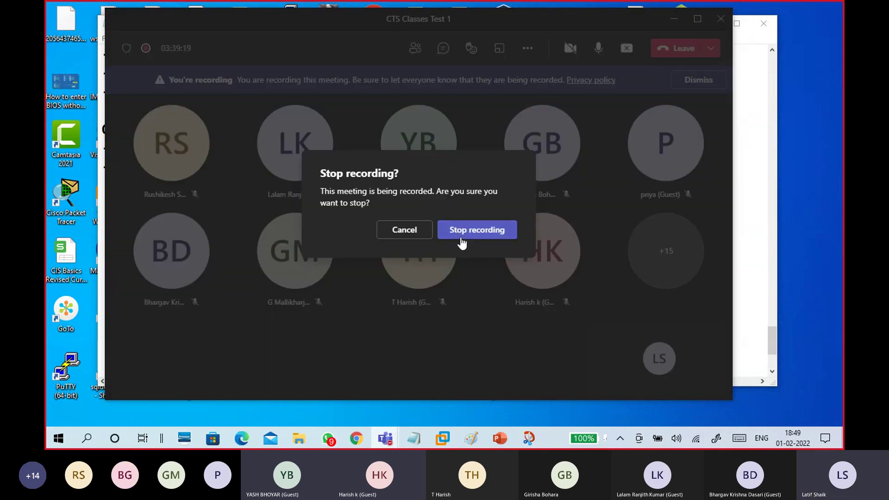